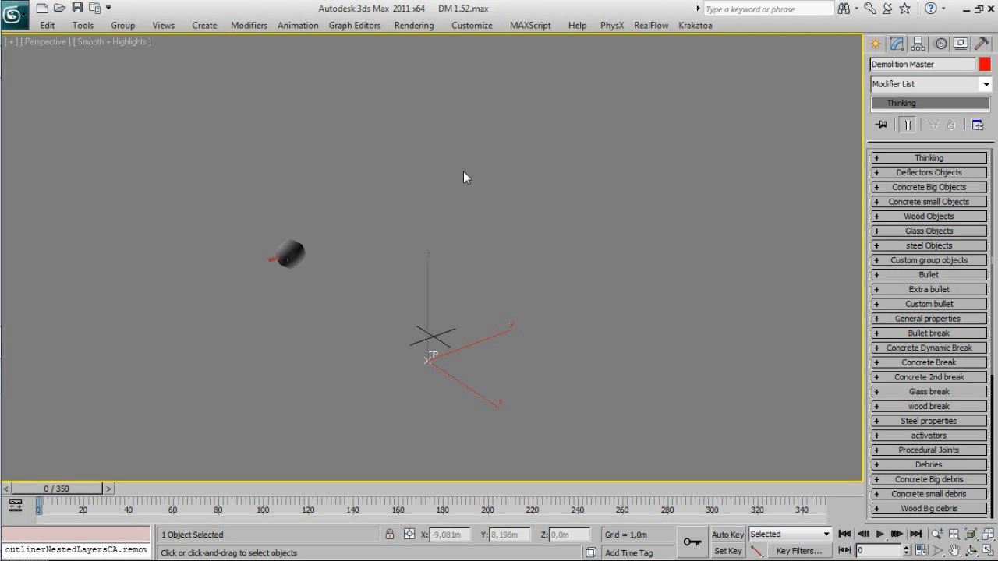
pyautogui.moveTo(490, 256); pyautogui.dragTo(529, 297, button='middle')
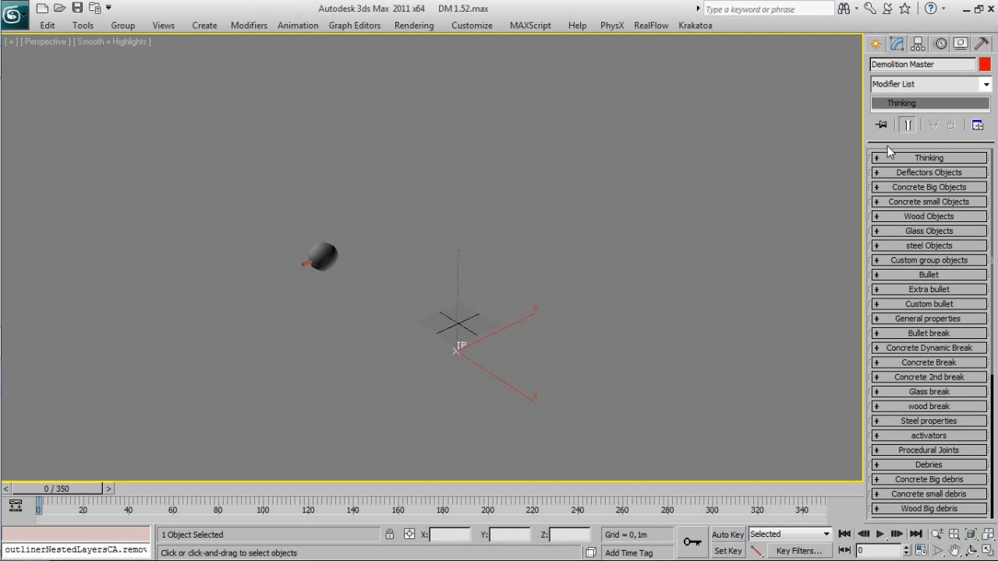
pyautogui.moveTo(884, 142); pyautogui.dragTo(868, 159)
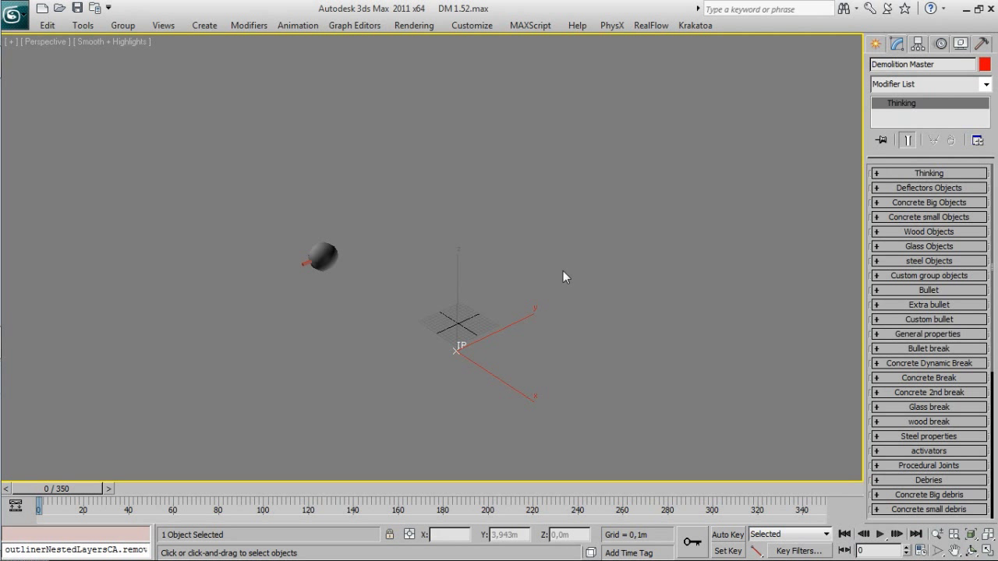
pyautogui.keyDown('alt'); pyautogui.moveTo(563, 270); pyautogui.dragTo(525, 252, button='middle'); pyautogui.keyUp('alt')
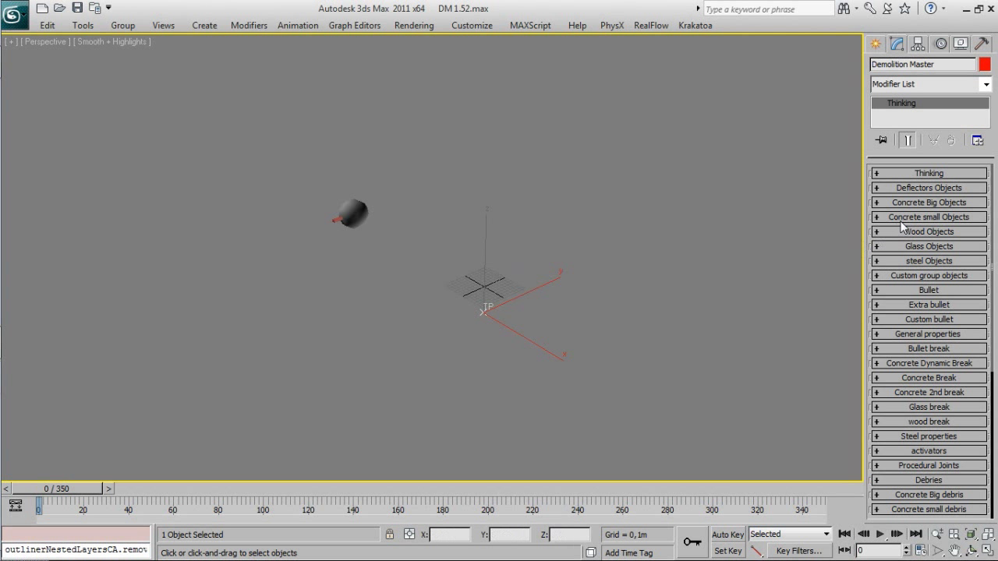
pyautogui.moveTo(468, 262); pyautogui.dragTo(493, 266, button='middle')
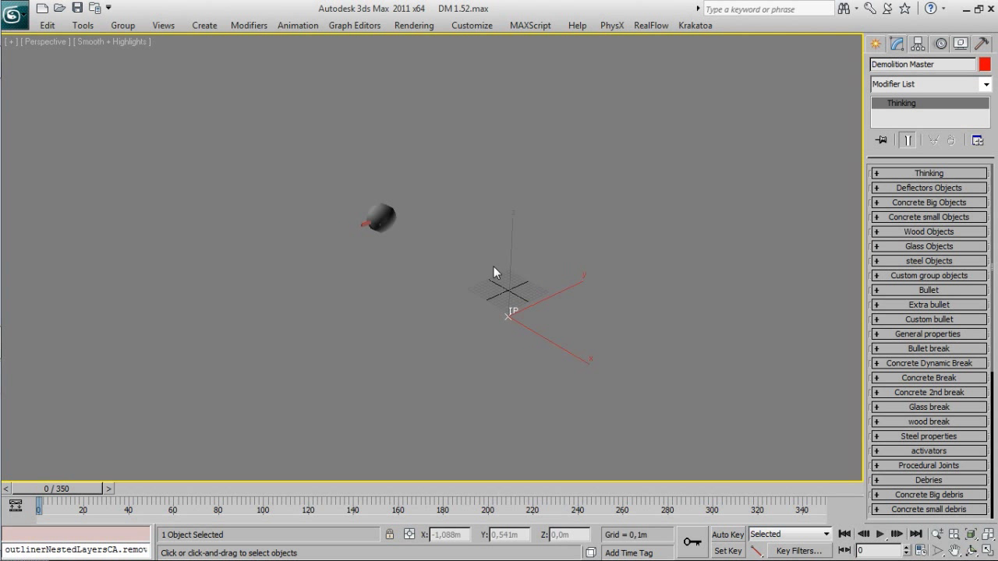
# Create a flat box about 0.64 m long, 1.55 m wide and 0.31 m deep, extending below the grid at the origin.
pyautogui.click(875, 44)
pyautogui.click(903, 138)
pyautogui.moveTo(542, 270); pyautogui.dragTo(561, 276, button='middle')
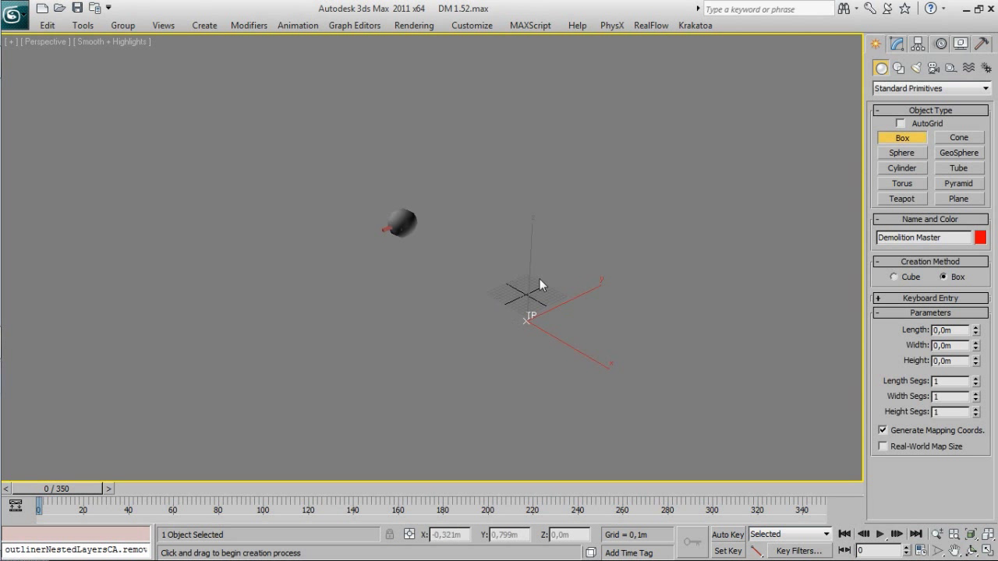
pyautogui.moveTo(525, 292); pyautogui.dragTo(551, 327)
pyautogui.click(552, 337)
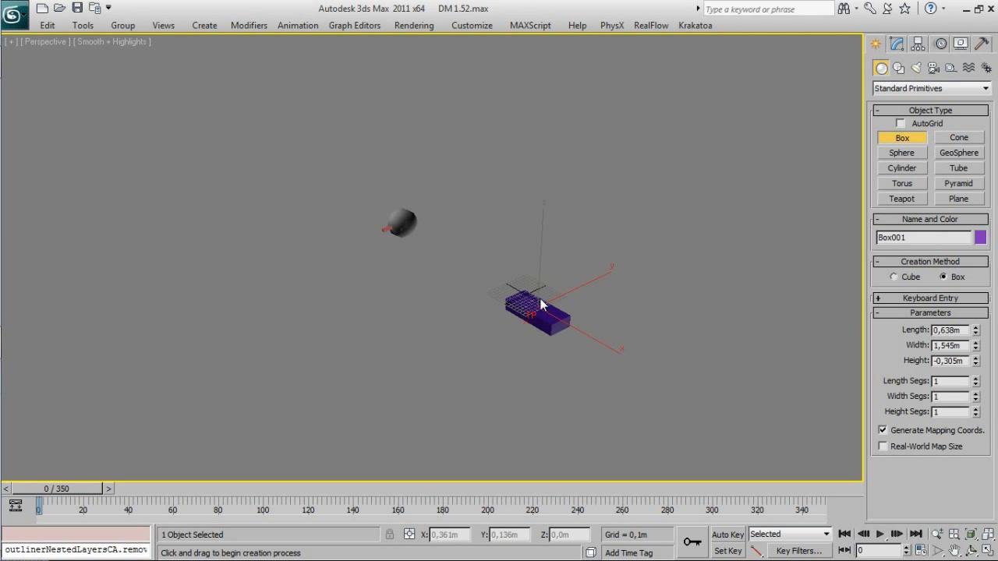
# Rename the new flat box as deflector.
pyautogui.click(898, 45)
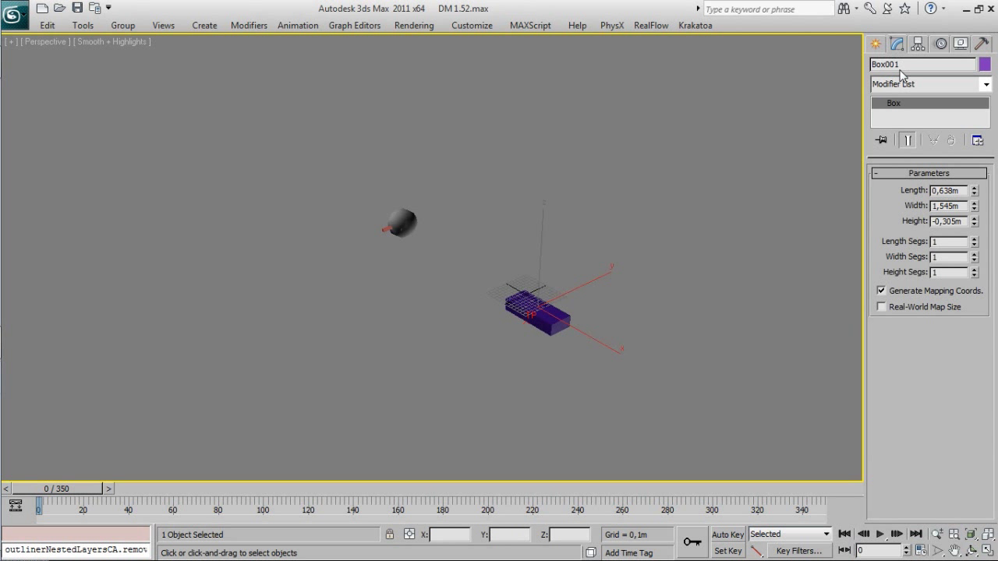
pyautogui.click(885, 64)
pyautogui.write('deflector')
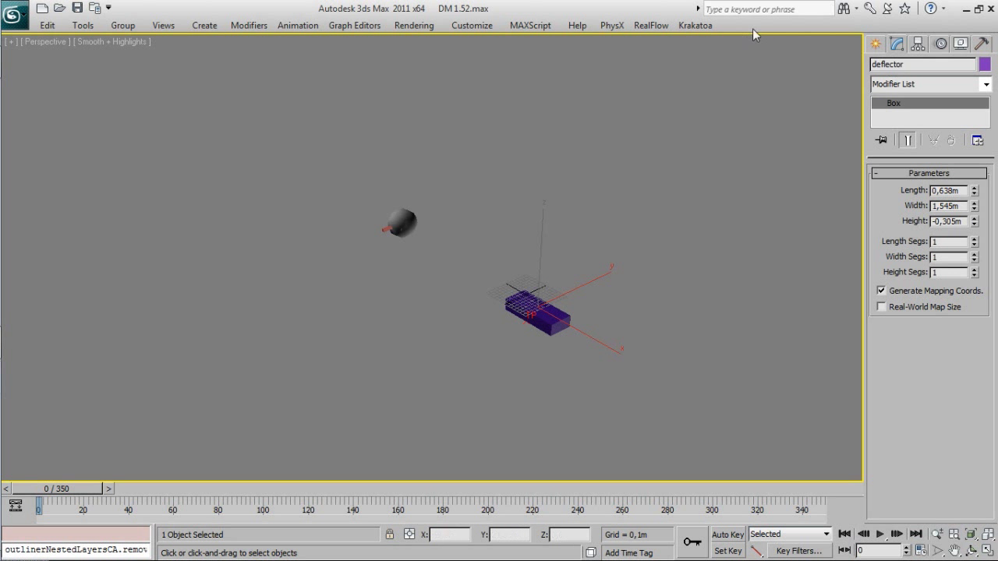
# Create a small cube-like box standing on the upper face of the deflector, around X 0.667 m, Y -0.217 m.
pyautogui.moveTo(622, 224); pyautogui.dragTo(627, 189, button='middle')
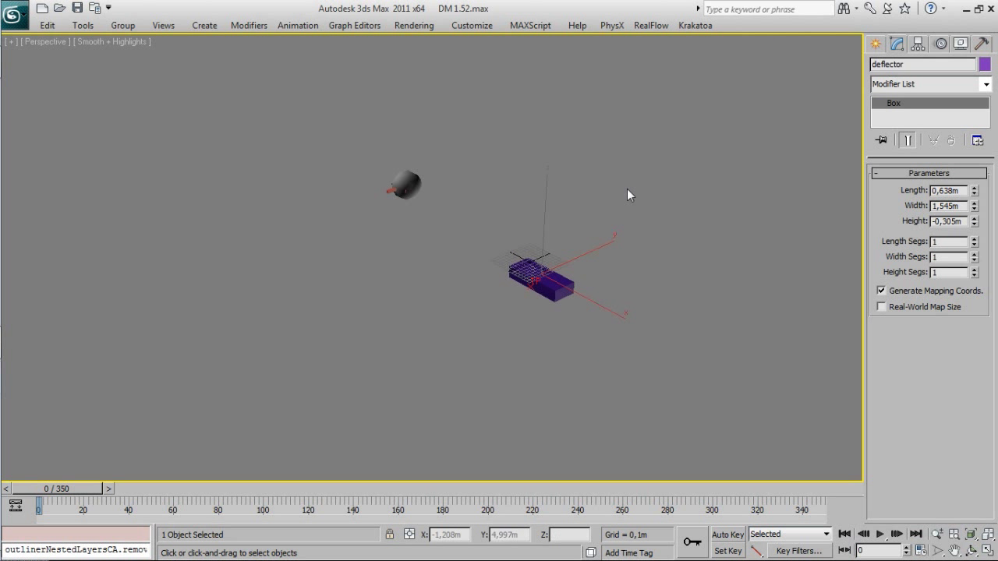
pyautogui.scroll(4, 607, 250)
pyautogui.press('w')
pyautogui.moveTo(607, 249); pyautogui.dragTo(408, 255, button='middle')
pyautogui.click(591, 213)
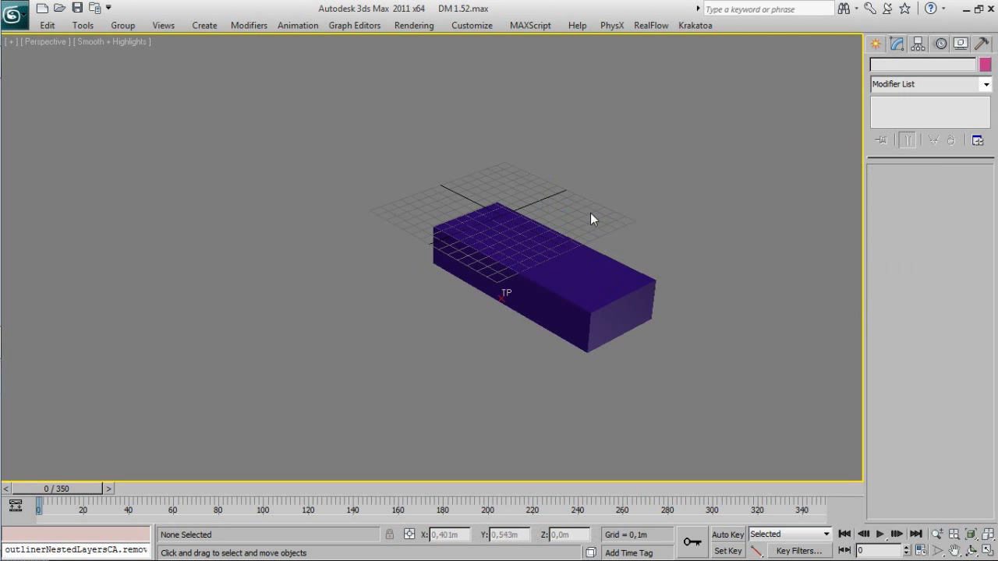
pyautogui.rightClick(591, 213)
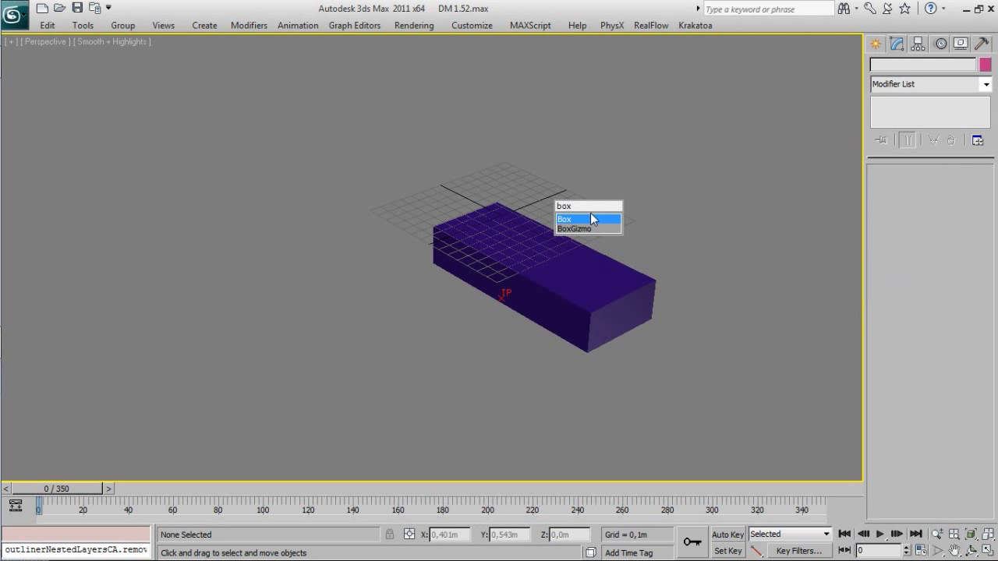
pyautogui.click(590, 215)
pyautogui.moveTo(541, 240); pyautogui.dragTo(548, 276)
pyautogui.click(558, 232)
pyautogui.rightClick(558, 232)
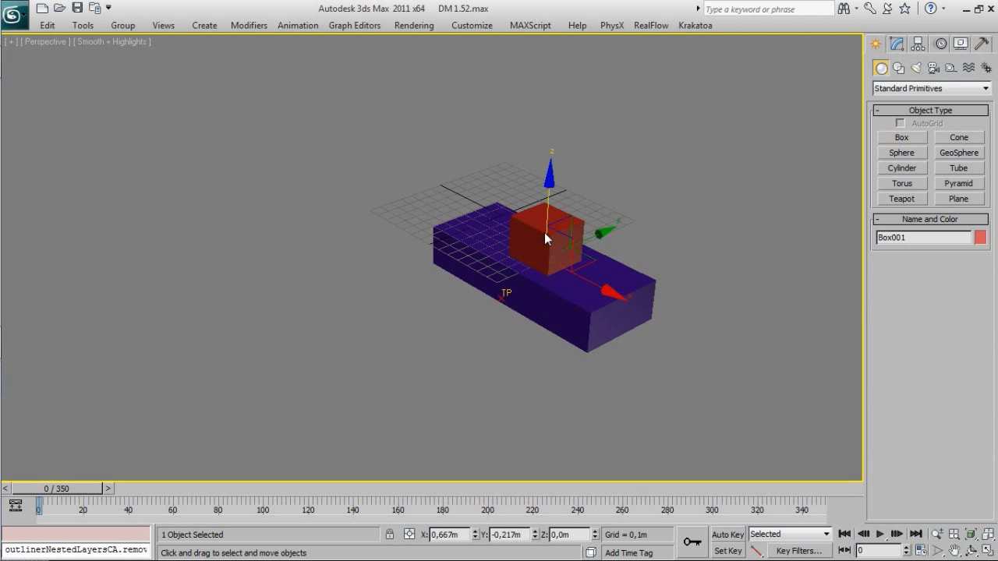
# Center the small cube's pivot to the object.
pyautogui.keyDown('alt'); pyautogui.moveTo(545, 232); pyautogui.dragTo(568, 257, button='middle'); pyautogui.keyUp('alt')
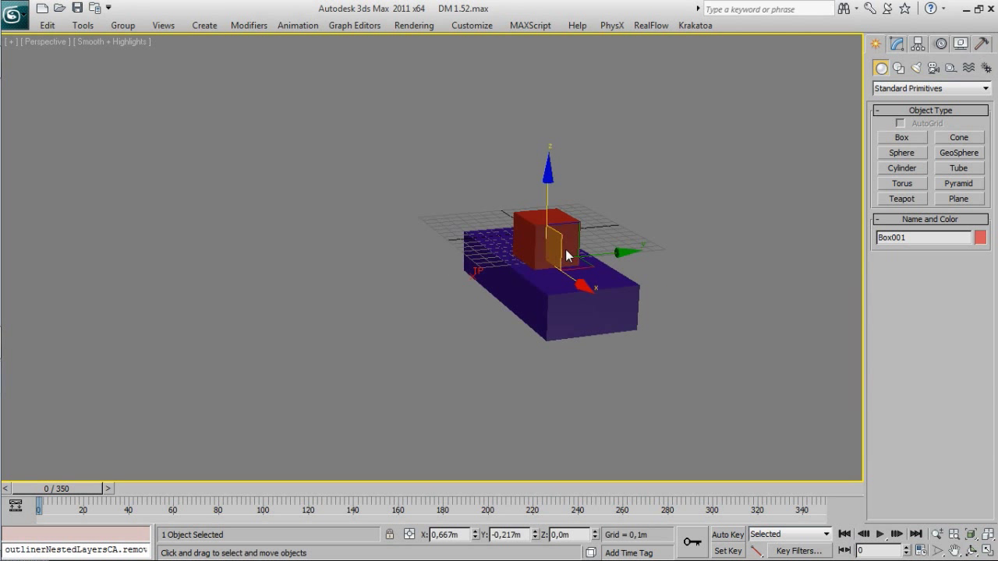
pyautogui.keyDown('alt'); pyautogui.moveTo(504, 248); pyautogui.dragTo(554, 238, button='middle'); pyautogui.keyUp('alt')
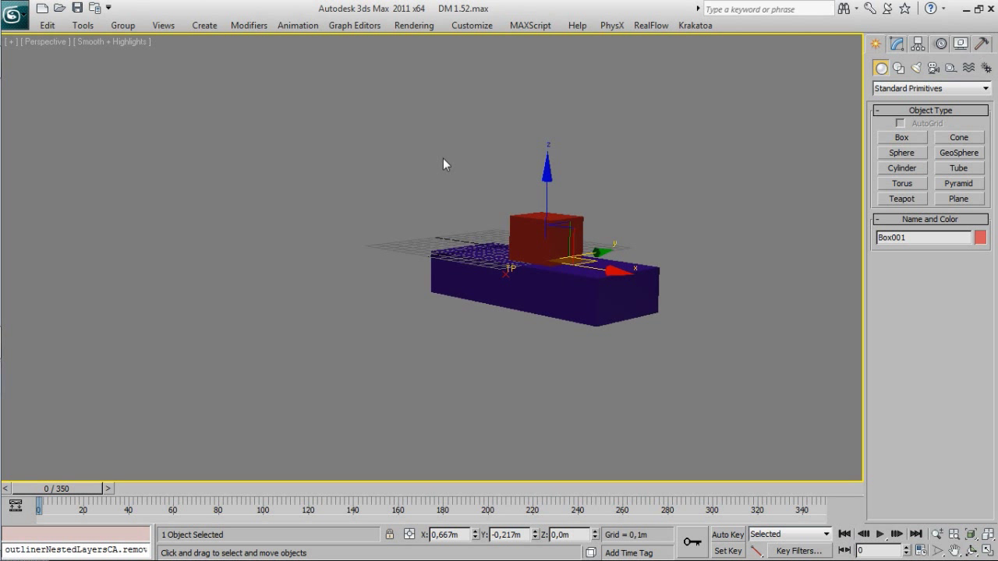
pyautogui.click(918, 44)
pyautogui.click(936, 138)
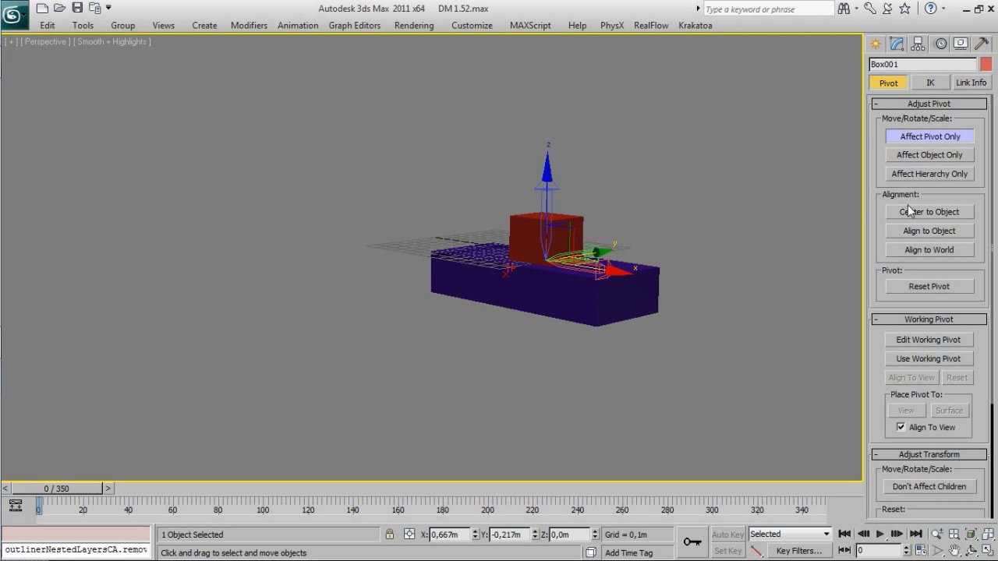
pyautogui.click(913, 212)
pyautogui.moveTo(534, 240)
pyautogui.mouseDown(button='middle')
pyautogui.moveTo(484, 305)
pyautogui.moveTo(488, 327)
pyautogui.mouseUp(button='middle')
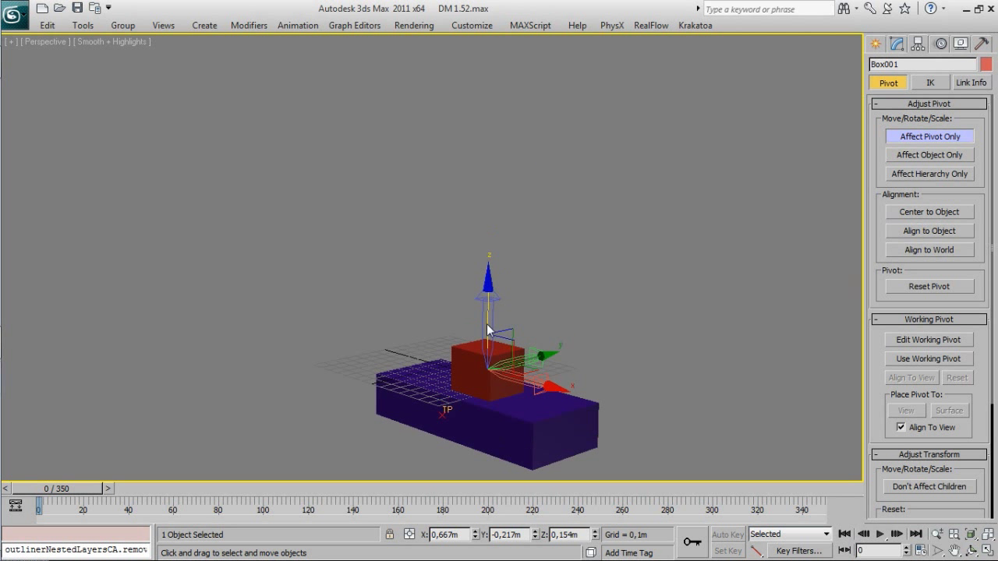
pyautogui.moveTo(488, 302)
pyautogui.keyDown('shift'); pyautogui.mouseDown()
pyautogui.moveTo(493, 233)
pyautogui.moveTo(667, 145)
pyautogui.mouseUp(); pyautogui.keyUp('shift')
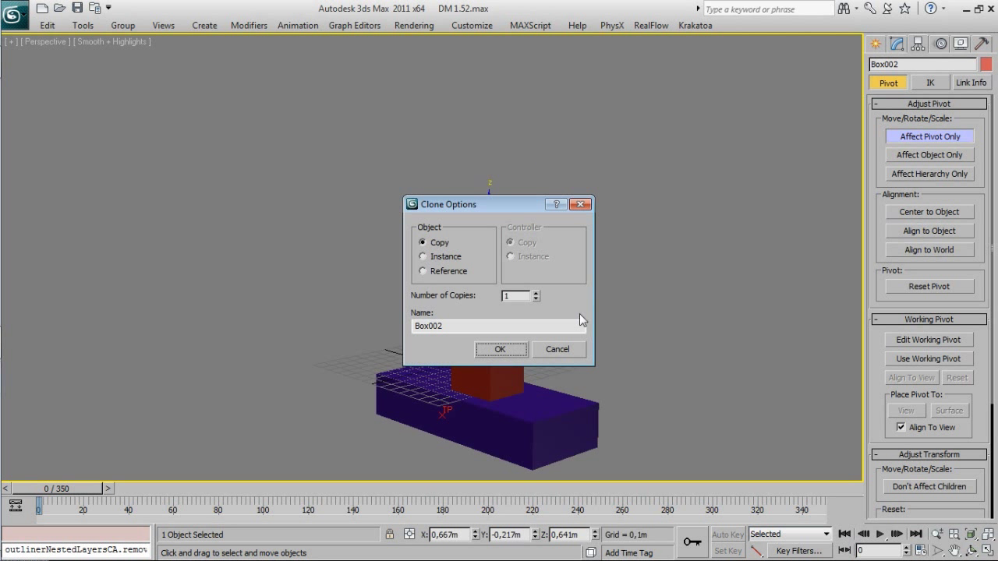
pyautogui.press('Escape')
# Leave pivot editing and clone the cube upward as 12 copies spaced about 0.34 m apart to form a column.
pyautogui.click(924, 139)
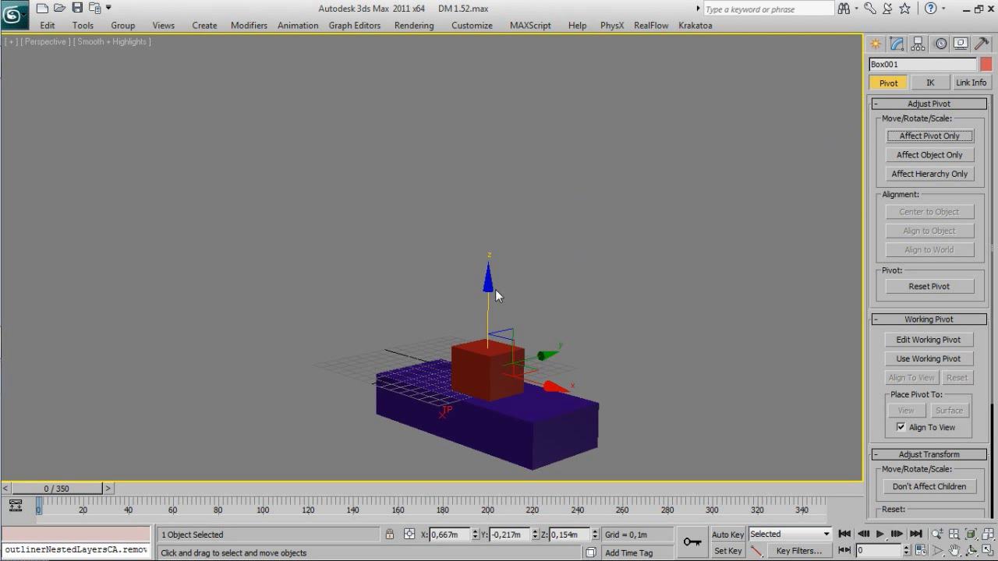
pyautogui.moveTo(488, 304)
pyautogui.keyDown('shift'); pyautogui.mouseDown()
pyautogui.moveTo(486, 260)
pyautogui.moveTo(428, 296)
pyautogui.mouseUp(); pyautogui.keyUp('shift')
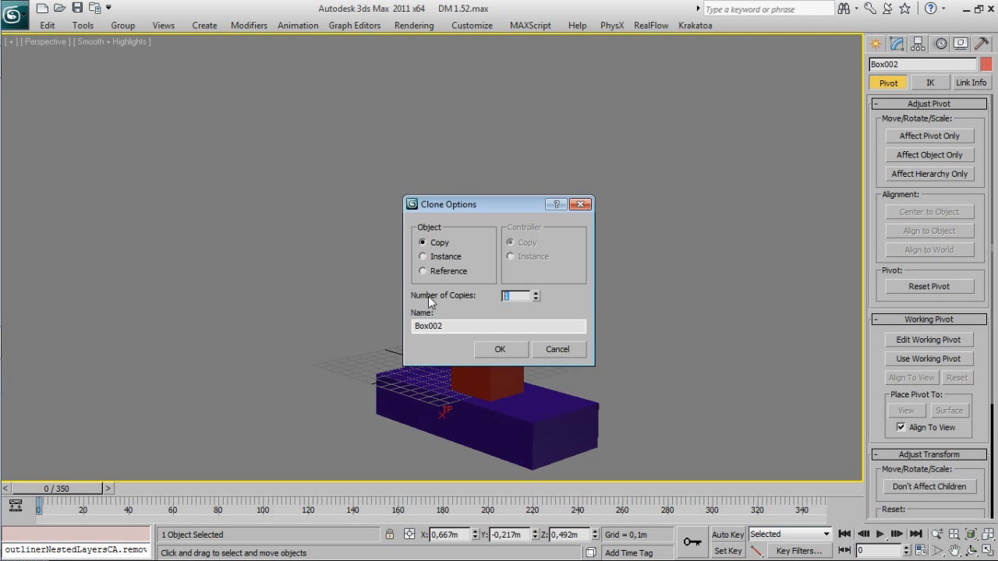
pyautogui.write('2')
pyautogui.press('Return')
pyautogui.write('12')
pyautogui.click(505, 350)
# Clone a cube in the middle of the column along X as three copies about 0.45 m apart, forming a horizontal arm.
pyautogui.moveTo(503, 330); pyautogui.dragTo(527, 397, button='middle')
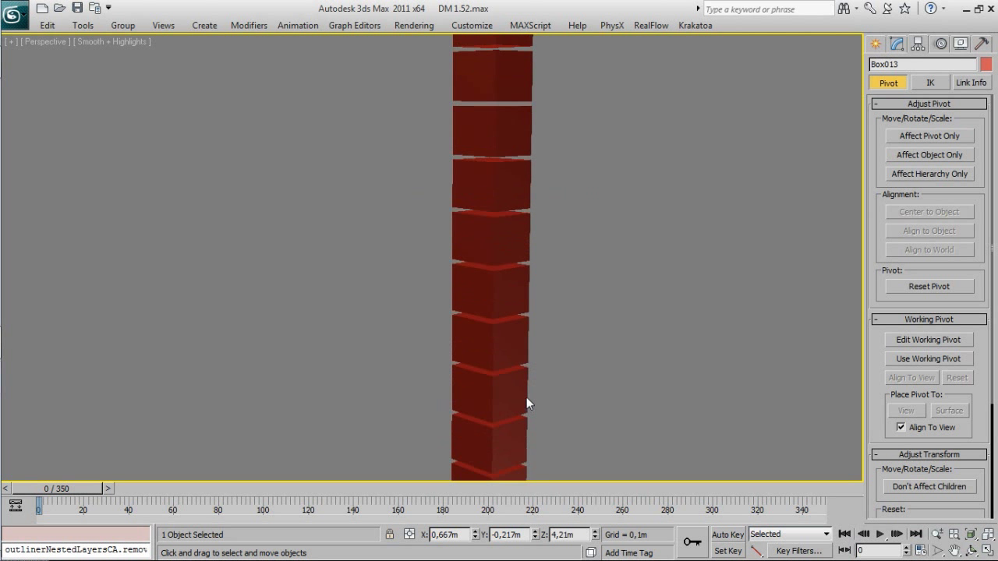
pyautogui.scroll(-5, 459, 257)
pyautogui.scroll(2, 459, 257)
pyautogui.moveTo(466, 262)
pyautogui.mouseDown(button='middle')
pyautogui.moveTo(477, 315)
pyautogui.moveTo(532, 365)
pyautogui.moveTo(538, 389)
pyautogui.mouseUp(button='middle')
pyautogui.click(482, 344)
pyautogui.scroll(3, 455, 314)
pyautogui.keyDown('shift'); pyautogui.moveTo(583, 403); pyautogui.dragTo(621, 412); pyautogui.keyUp('shift')
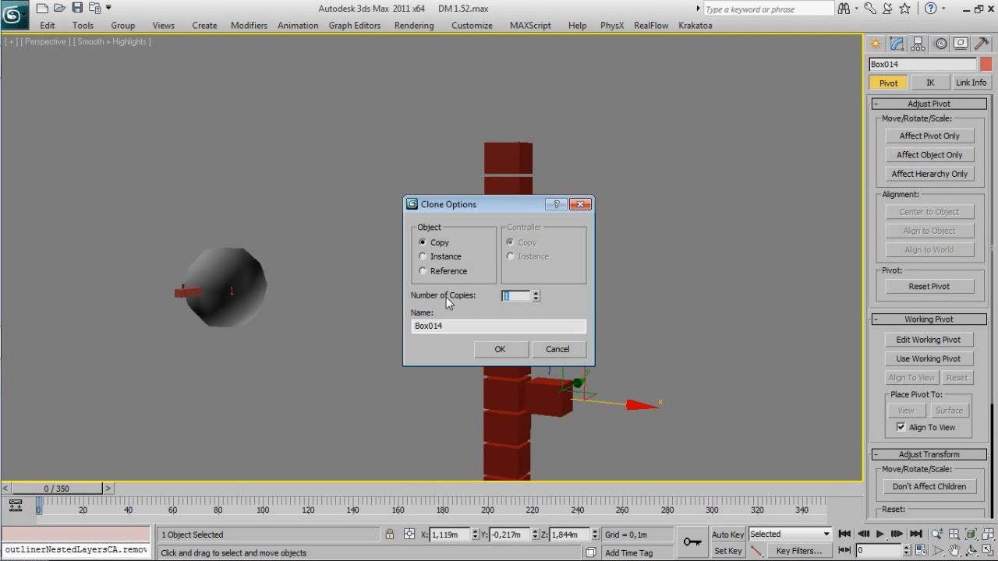
pyautogui.write('2')
pyautogui.click(500, 350)
# Copy the three arm cubes straight up along Z to form a second arm four rows higher on the column.
pyautogui.keyDown('alt'); pyautogui.moveTo(554, 331); pyautogui.dragTo(592, 326, button='middle'); pyautogui.keyUp('alt')
pyautogui.moveTo(663, 291); pyautogui.dragTo(503, 373)
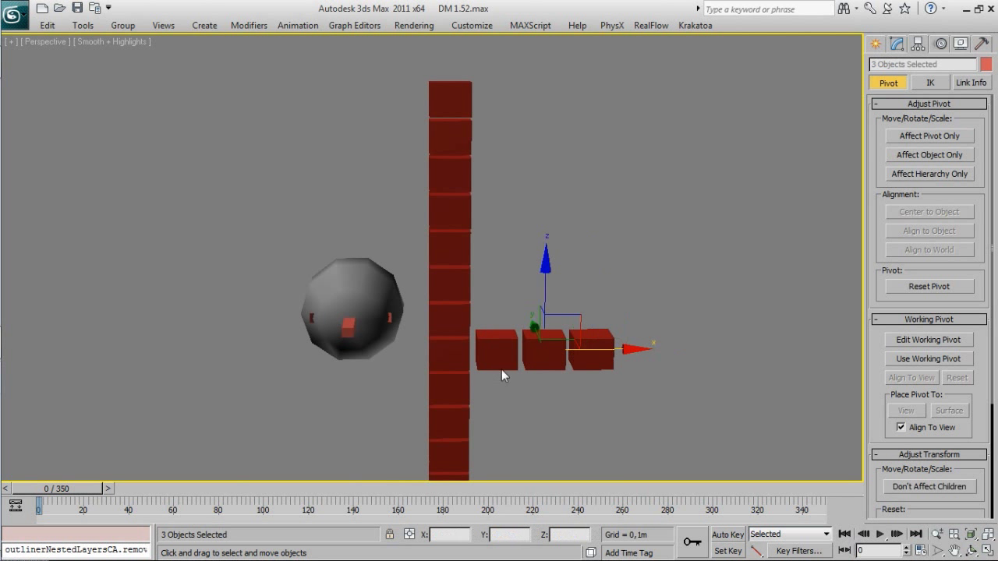
pyautogui.keyDown('shift'); pyautogui.moveTo(548, 287); pyautogui.dragTo(542, 144); pyautogui.keyUp('shift')
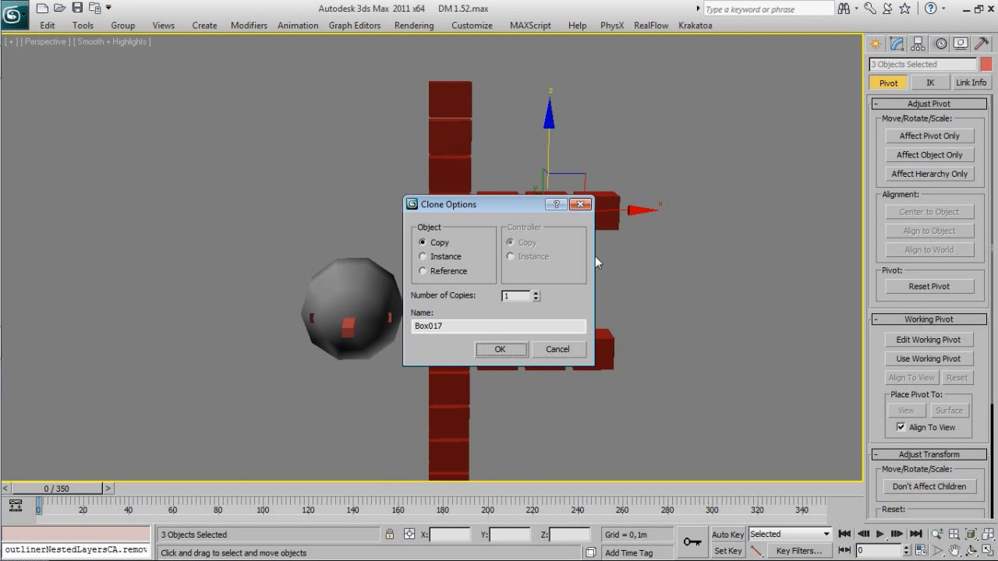
pyautogui.click(483, 348)
# Create a teapot with a radius of about 0.26 m on the ground beside the deflector, below the arms.
pyautogui.keyDown('alt'); pyautogui.moveTo(486, 350); pyautogui.dragTo(499, 359, button='middle'); pyautogui.keyUp('alt')
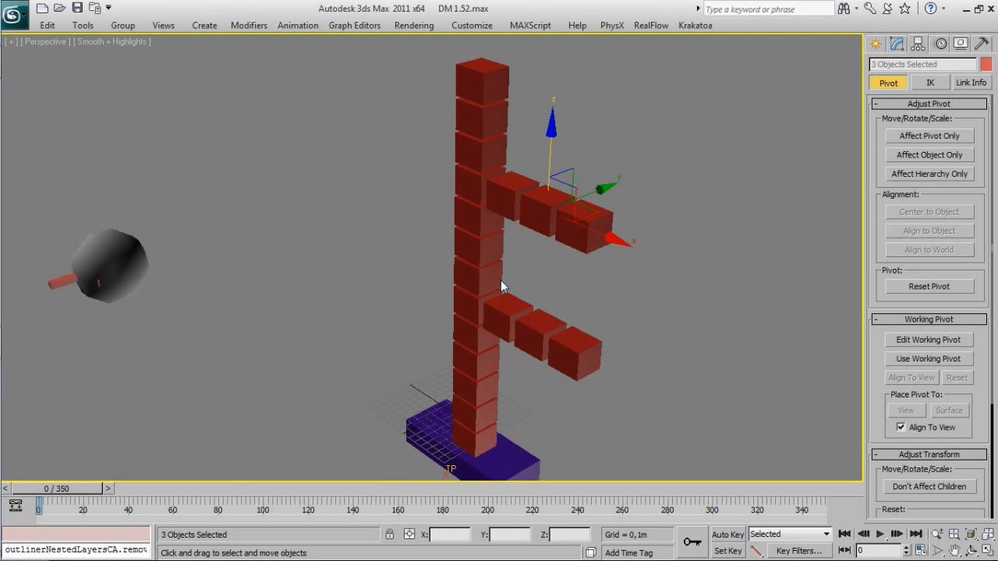
pyautogui.keyDown('alt'); pyautogui.moveTo(501, 280); pyautogui.dragTo(430, 224, button='middle'); pyautogui.keyUp('alt')
pyautogui.click(504, 301)
pyautogui.press('Tab')
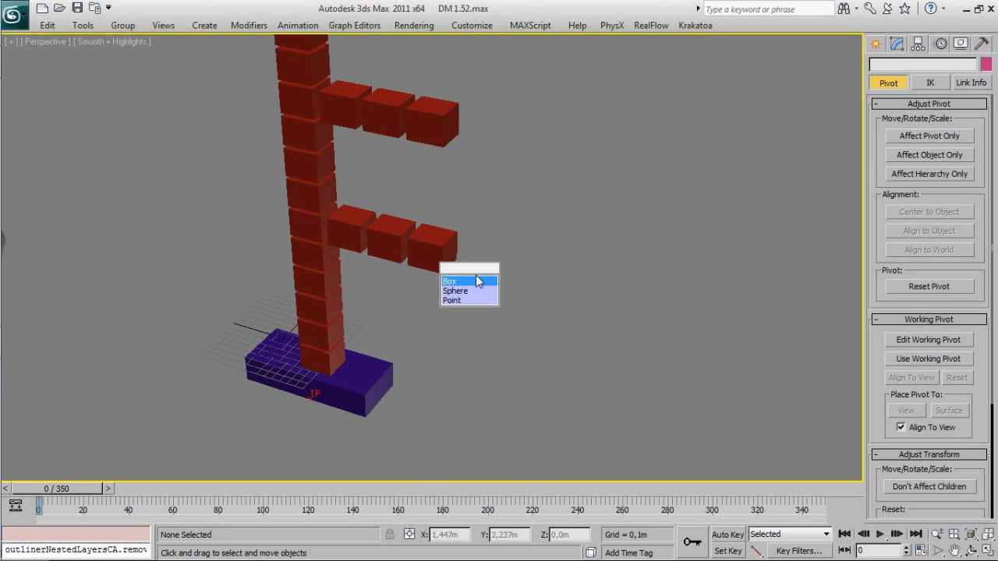
pyautogui.write('teapot')
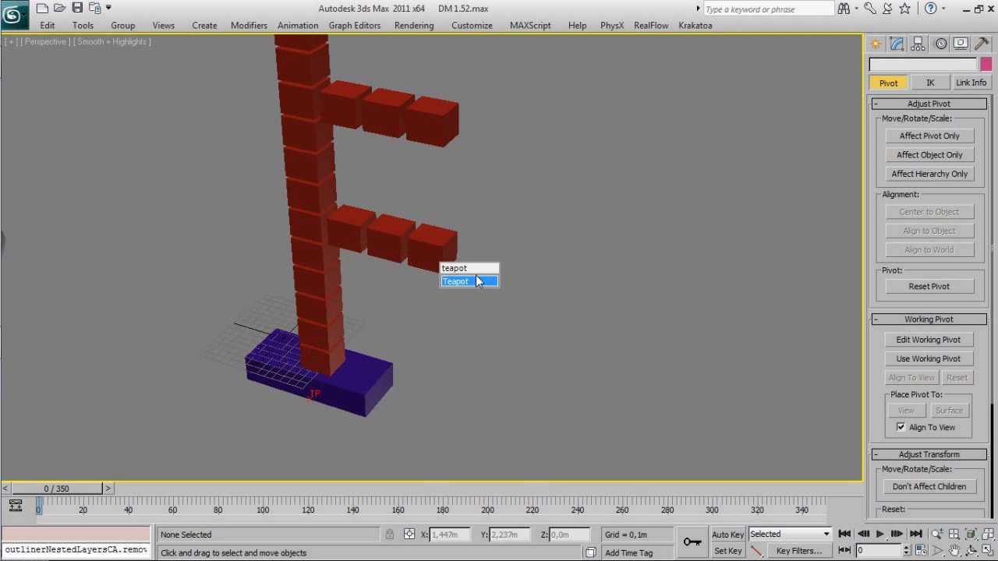
pyautogui.press('Return')
pyautogui.moveTo(446, 388); pyautogui.dragTo(464, 383)
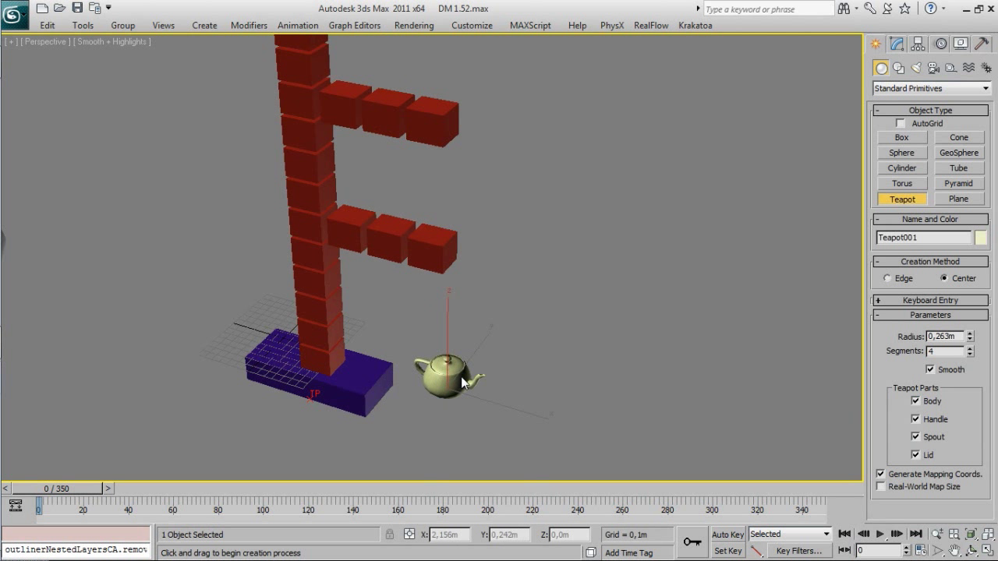
pyautogui.press('w')
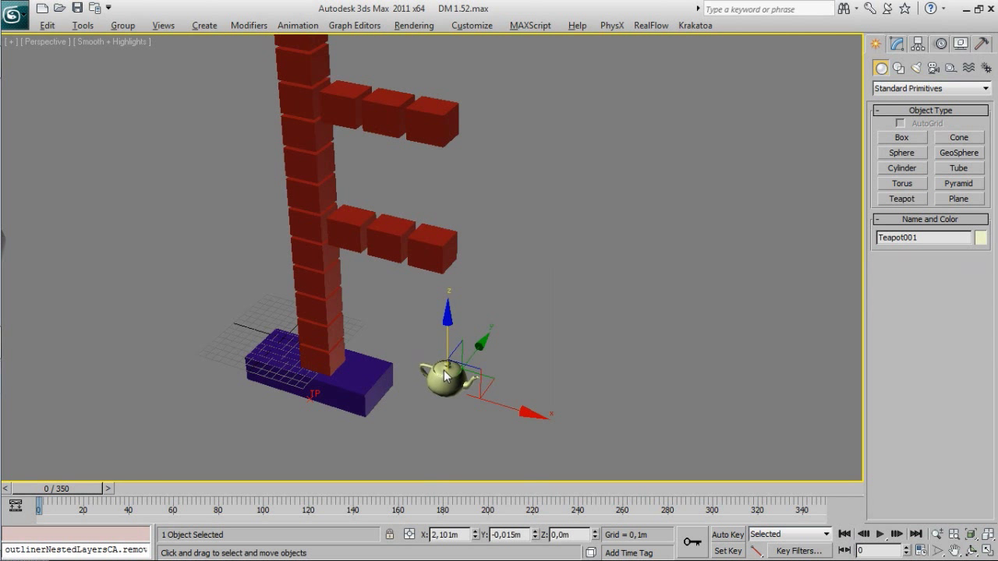
# Move the teapot to the outer end of the lower arm, at about X 2.56 m, Y -0.18 m, Z 1.68 m.
pyautogui.moveTo(446, 377)
pyautogui.keyDown('alt'); pyautogui.mouseDown(button='middle')
pyautogui.moveTo(481, 387)
pyautogui.moveTo(452, 372)
pyautogui.mouseUp(button='middle'); pyautogui.keyUp('alt')
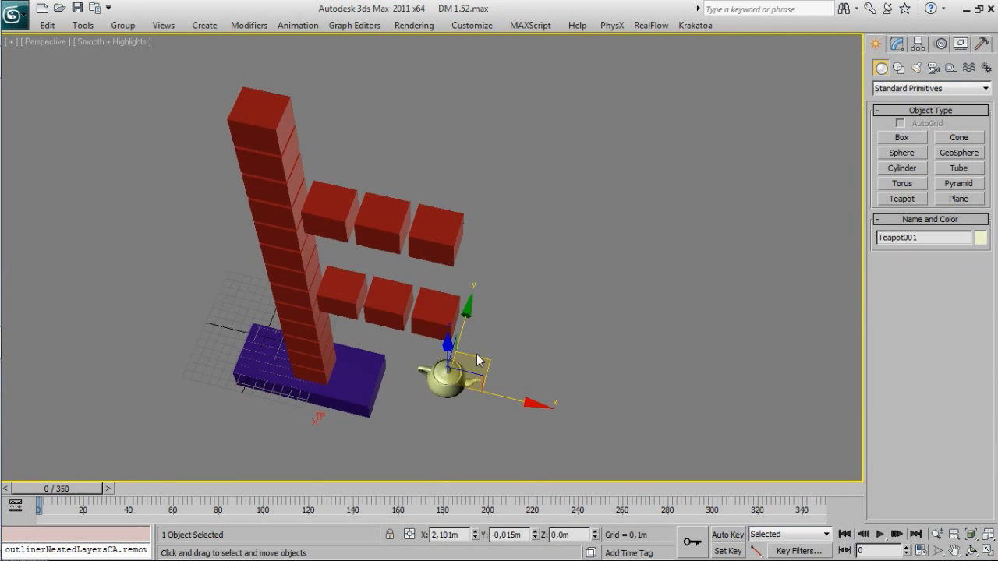
pyautogui.moveTo(477, 355); pyautogui.dragTo(503, 376)
pyautogui.press('f')
pyautogui.scroll(-4, 539, 353)
pyautogui.moveTo(520, 306); pyautogui.dragTo(304, 371, button='middle')
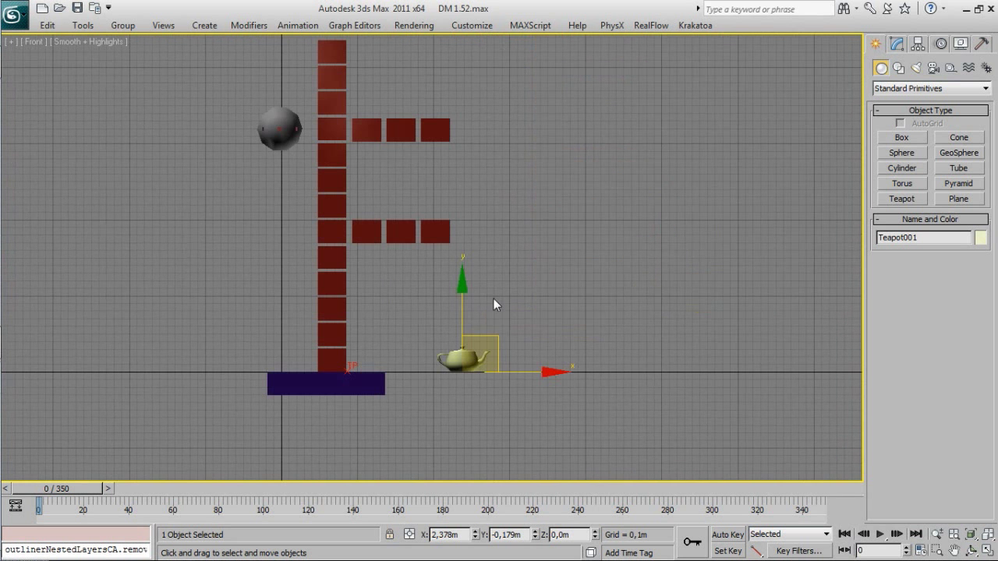
pyautogui.moveTo(501, 336); pyautogui.dragTo(515, 208)
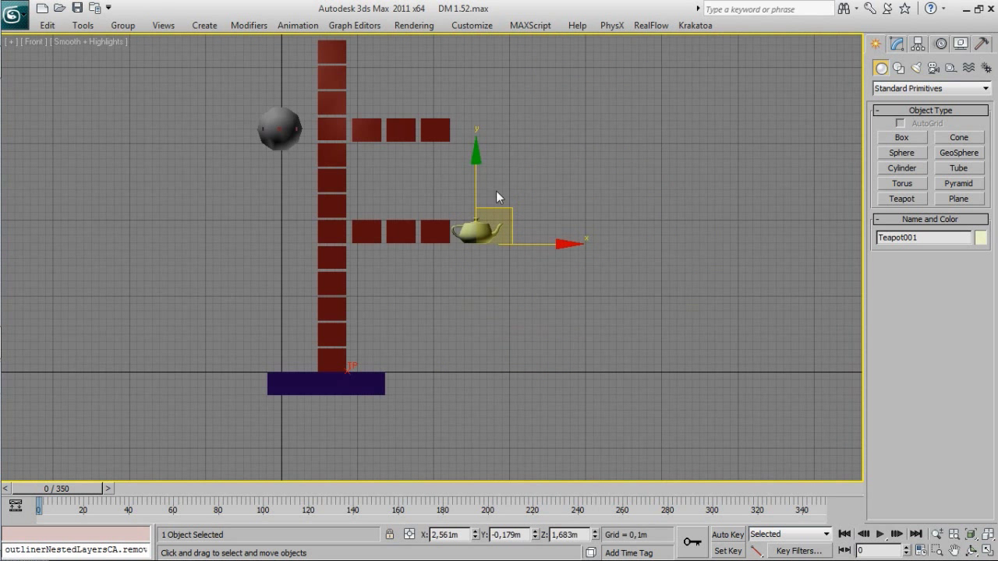
# Clone the teapot upward as three copies and space them evenly from the lower arm to the end of the upper arm.
pyautogui.keyDown('shift'); pyautogui.moveTo(474, 176); pyautogui.dragTo(474, 154); pyautogui.keyUp('shift')
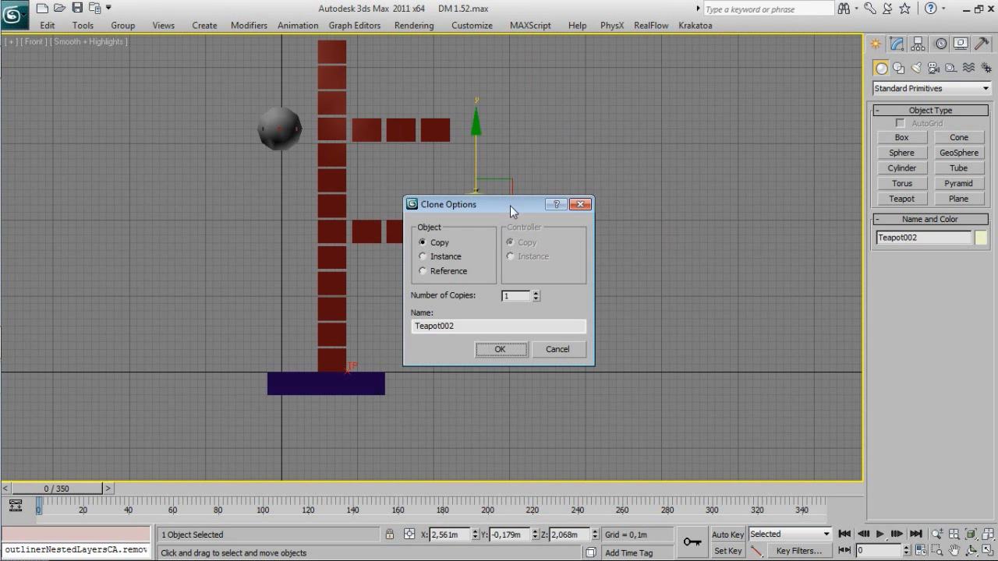
pyautogui.click(535, 294)
pyautogui.click(500, 349)
pyautogui.moveTo(473, 98); pyautogui.dragTo(480, 88)
pyautogui.click(482, 175)
pyautogui.moveTo(476, 136)
pyautogui.mouseDown()
pyautogui.moveTo(476, 127)
pyautogui.moveTo(474, 153)
pyautogui.mouseUp()
pyautogui.click(476, 202)
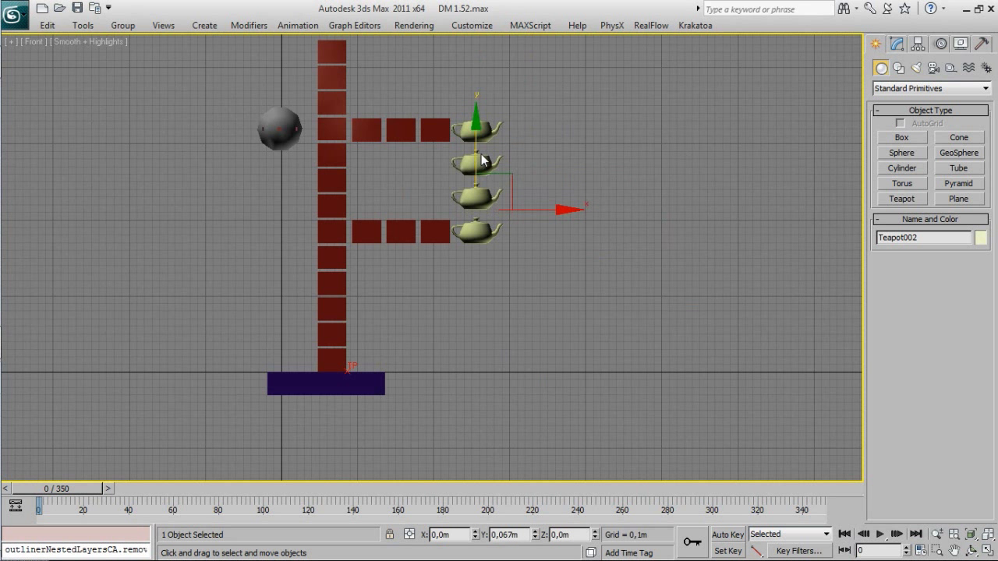
# Copy the six cubes of both arms along X to the opposite side of the column.
pyautogui.moveTo(465, 161); pyautogui.dragTo(504, 176, button='middle')
pyautogui.moveTo(470, 110); pyautogui.dragTo(404, 272)
pyautogui.keyDown('shift'); pyautogui.moveTo(491, 195); pyautogui.dragTo(357, 197); pyautogui.keyUp('shift')
pyautogui.click(496, 350)
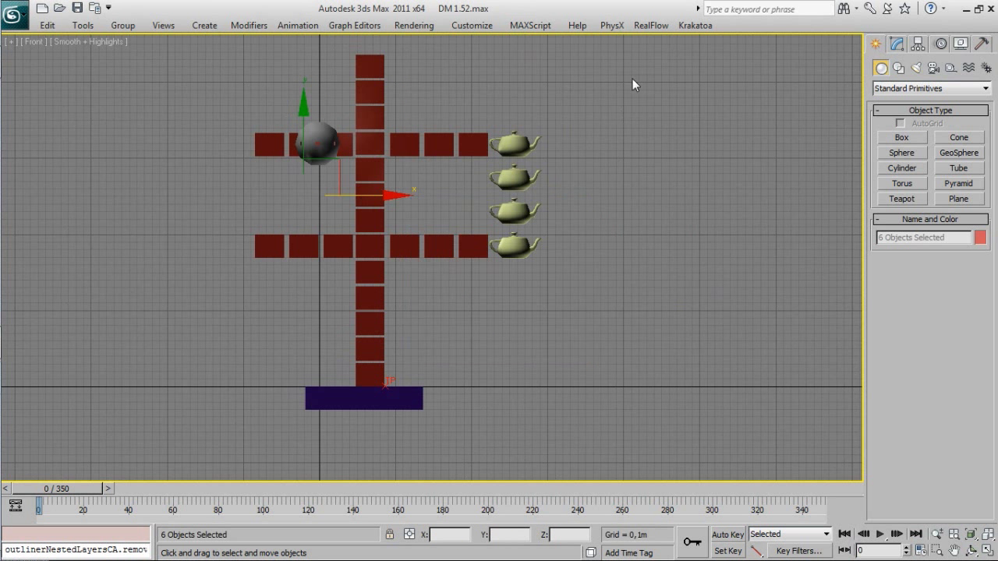
# Copy the four teapots along X to the outer ends of the arms on the opposite side of the column.
pyautogui.moveTo(590, 104); pyautogui.dragTo(517, 261)
pyautogui.keyDown('shift'); pyautogui.moveTo(574, 198); pyautogui.dragTo(284, 196); pyautogui.keyUp('shift')
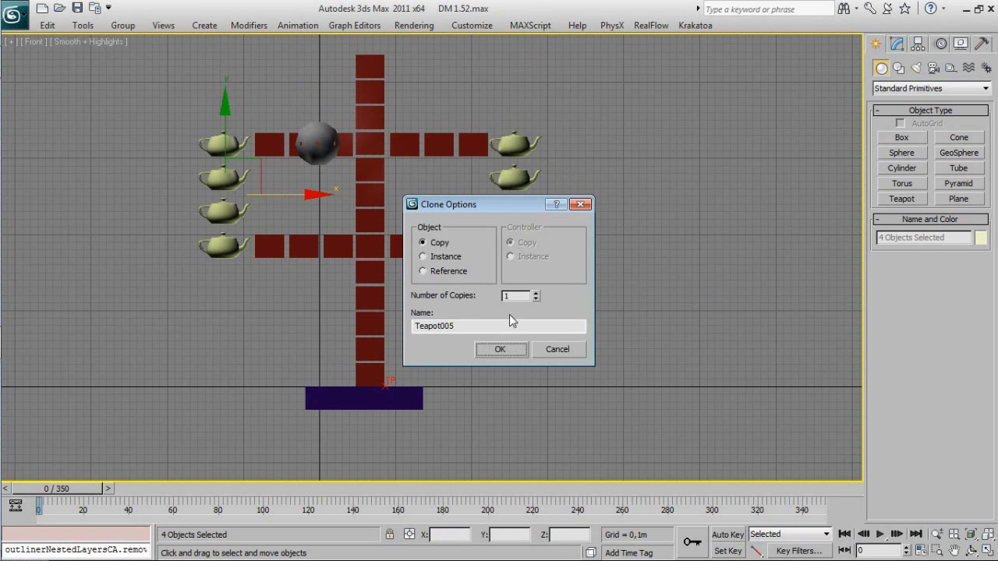
pyautogui.click(517, 351)
# Add the blue deflector box to the Demolition Master's deflector objects and enable Instance Shape for it.
pyautogui.moveTo(576, 292)
pyautogui.keyDown('alt'); pyautogui.mouseDown(button='middle')
pyautogui.moveTo(493, 329)
pyautogui.moveTo(536, 264)
pyautogui.mouseUp(button='middle'); pyautogui.keyUp('alt')
pyautogui.press('p')
pyautogui.scroll(-3, 536, 263)
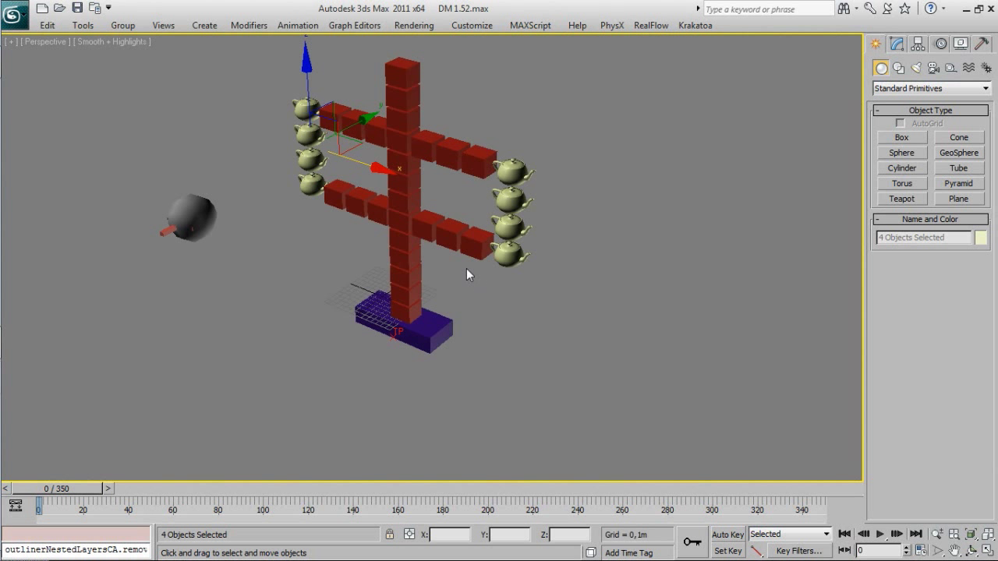
pyautogui.moveTo(433, 258); pyautogui.dragTo(400, 164, button='middle')
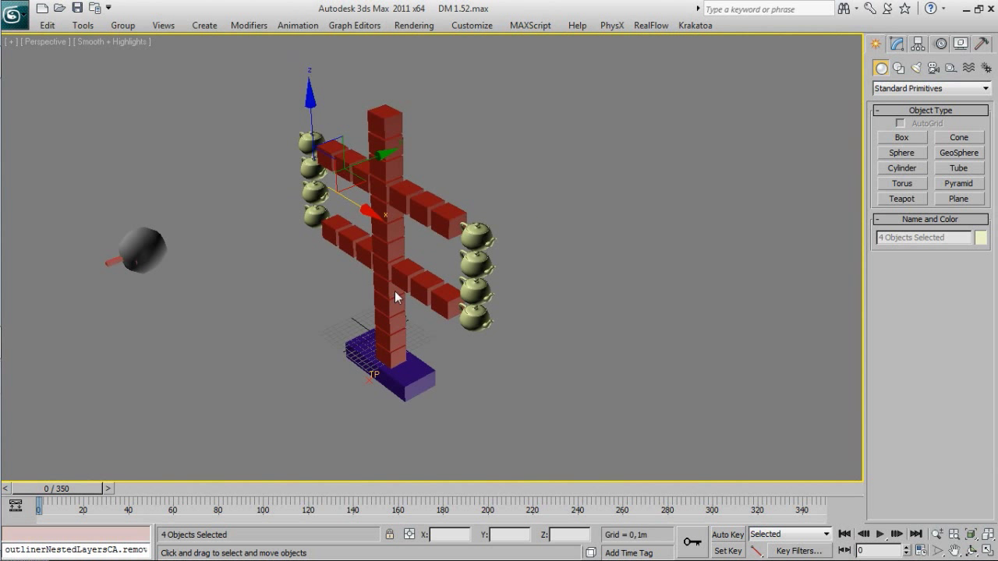
pyautogui.click(366, 385)
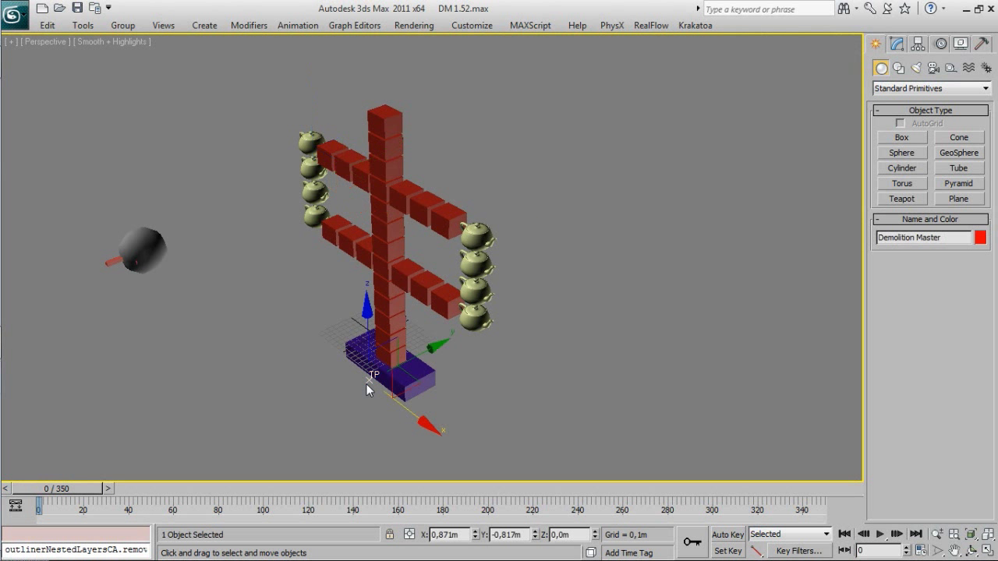
pyautogui.click(897, 44)
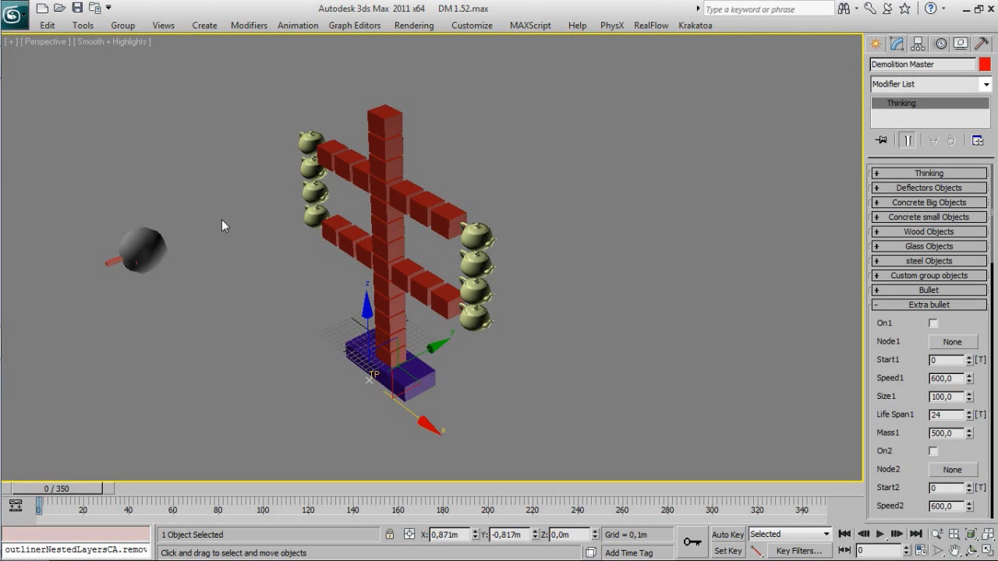
pyautogui.click(897, 188)
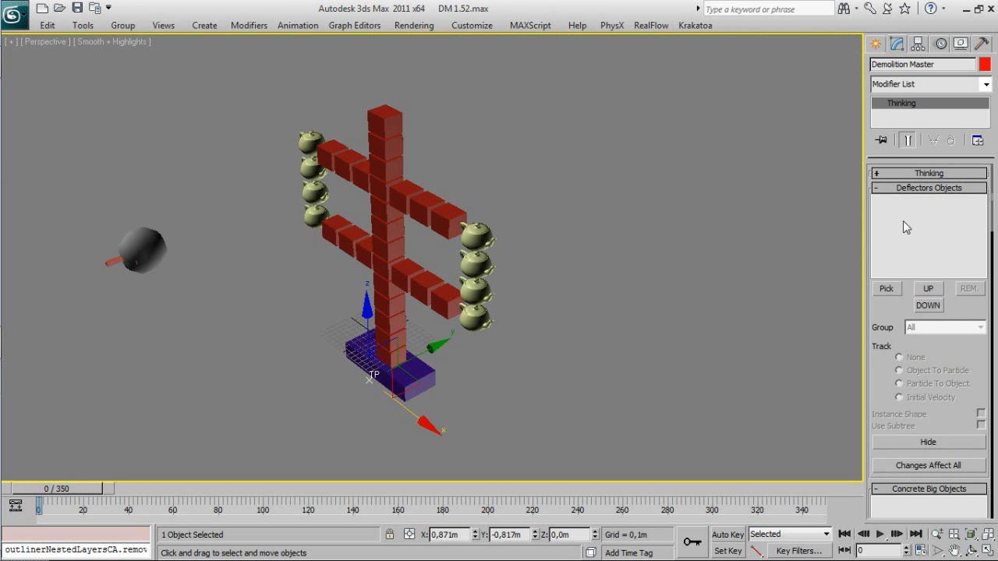
pyautogui.click(886, 289)
pyautogui.click(431, 365)
pyautogui.click(889, 201)
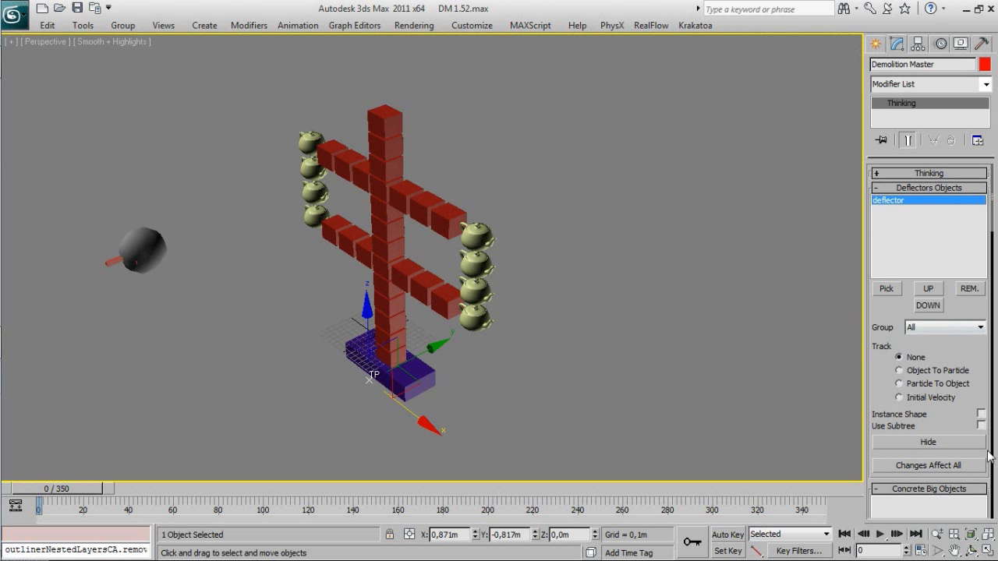
pyautogui.click(982, 414)
# Add all the Box and Teapot objects to the Demolition Master's Concrete small Objects by picking them by name.
pyautogui.moveTo(396, 321); pyautogui.dragTo(474, 276, button='middle')
pyautogui.click(929, 187)
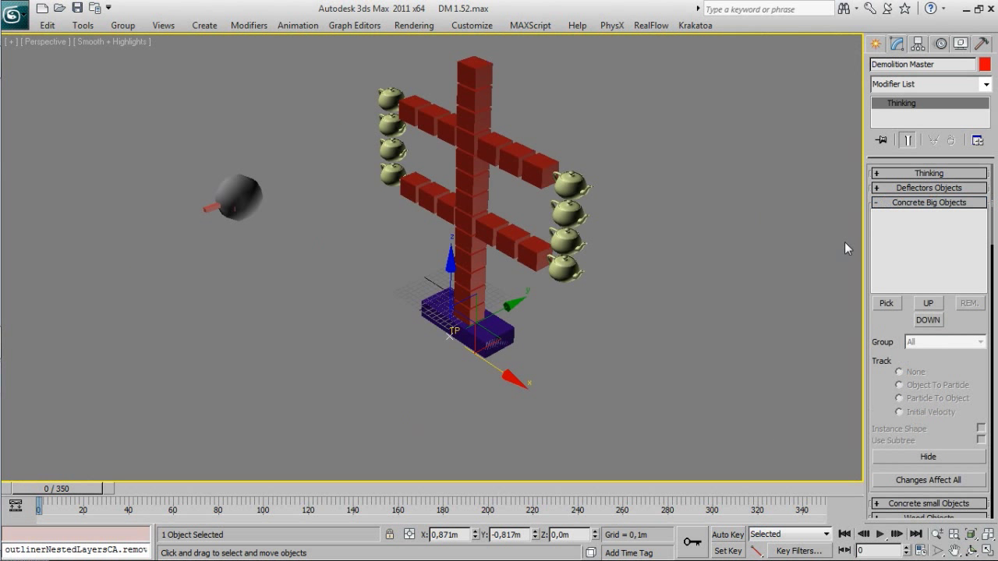
pyautogui.click(911, 203)
pyautogui.click(915, 217)
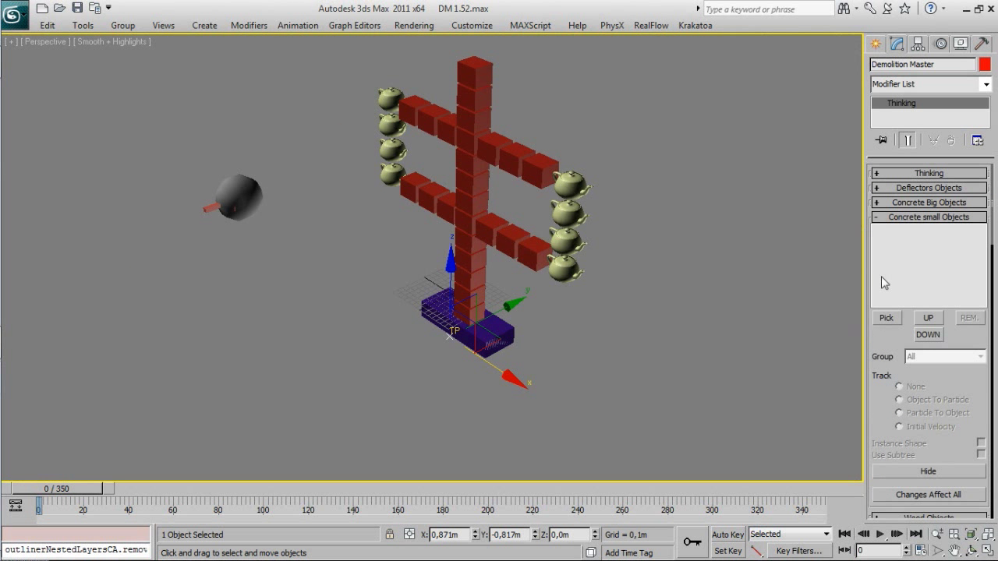
pyautogui.click(886, 319)
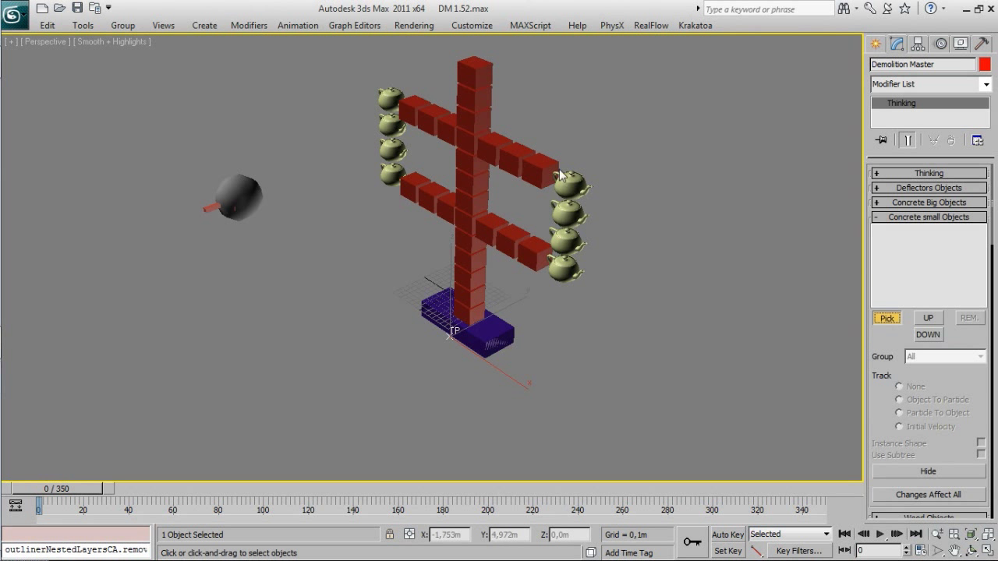
pyautogui.press('h')
pyautogui.moveTo(423, 214); pyautogui.dragTo(418, 340)
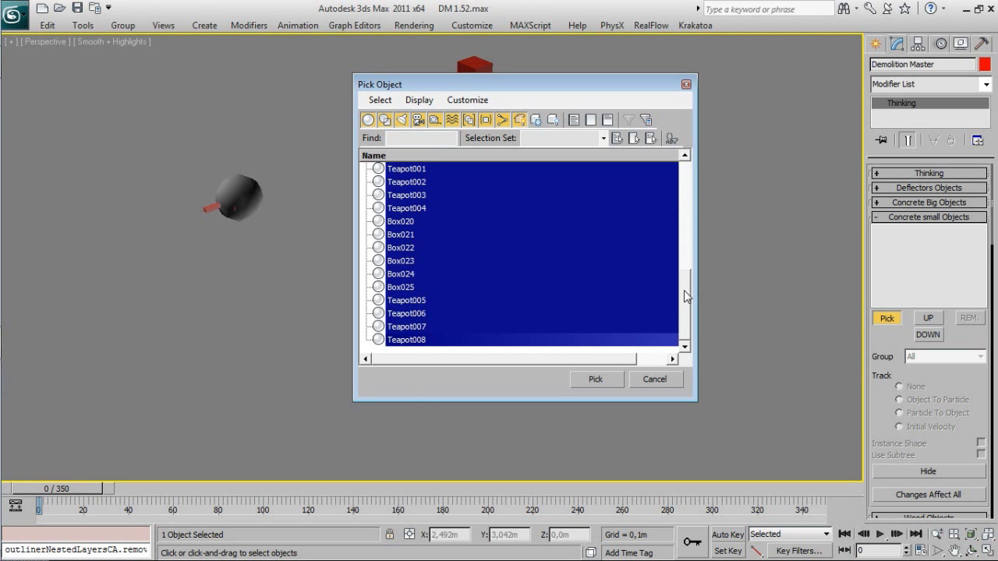
pyautogui.moveTo(685, 297); pyautogui.dragTo(692, 194)
pyautogui.click(596, 373)
# Make changes affect all concrete small objects, enable Instance Shape for them and hide the originals.
pyautogui.click(881, 268)
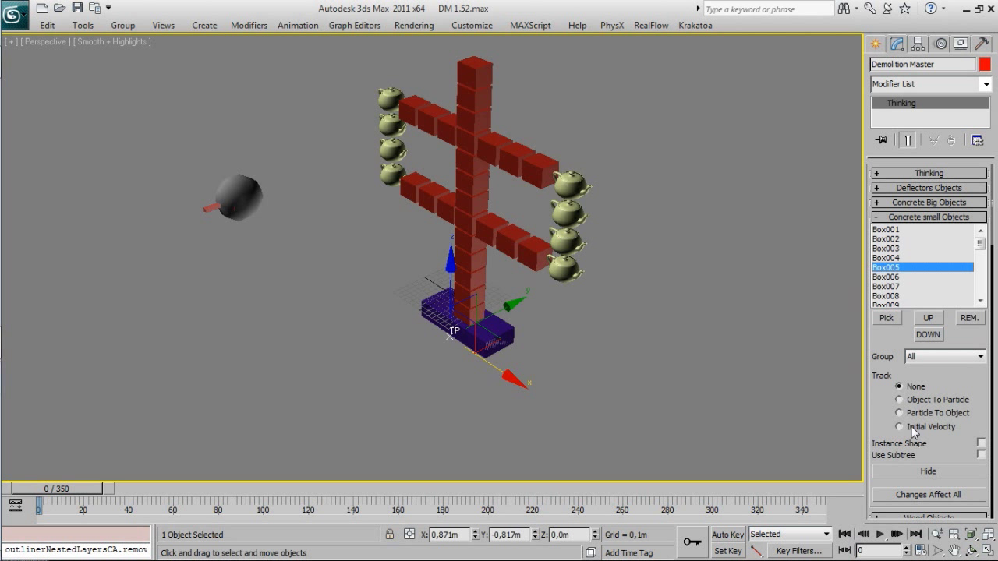
pyautogui.click(898, 496)
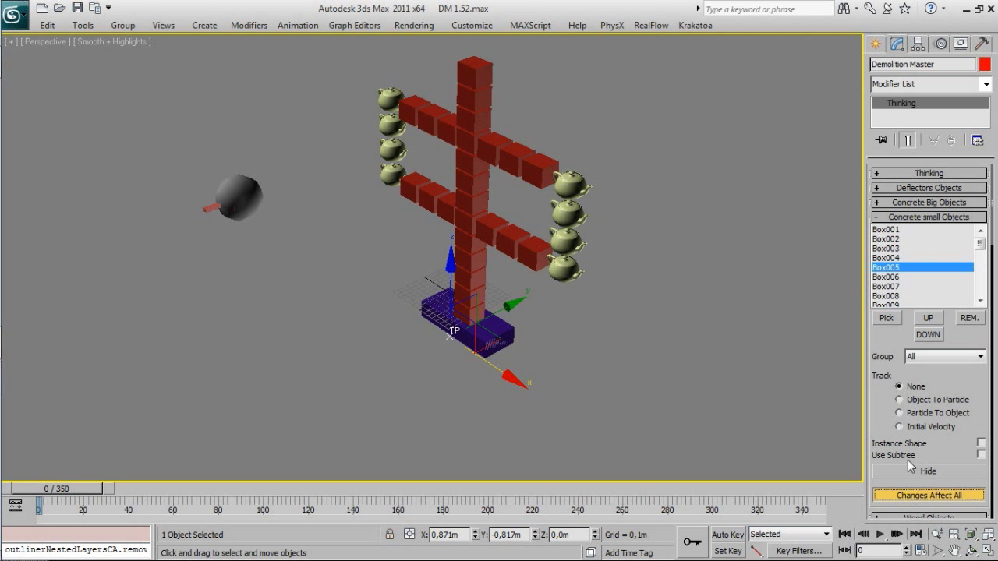
pyautogui.click(981, 443)
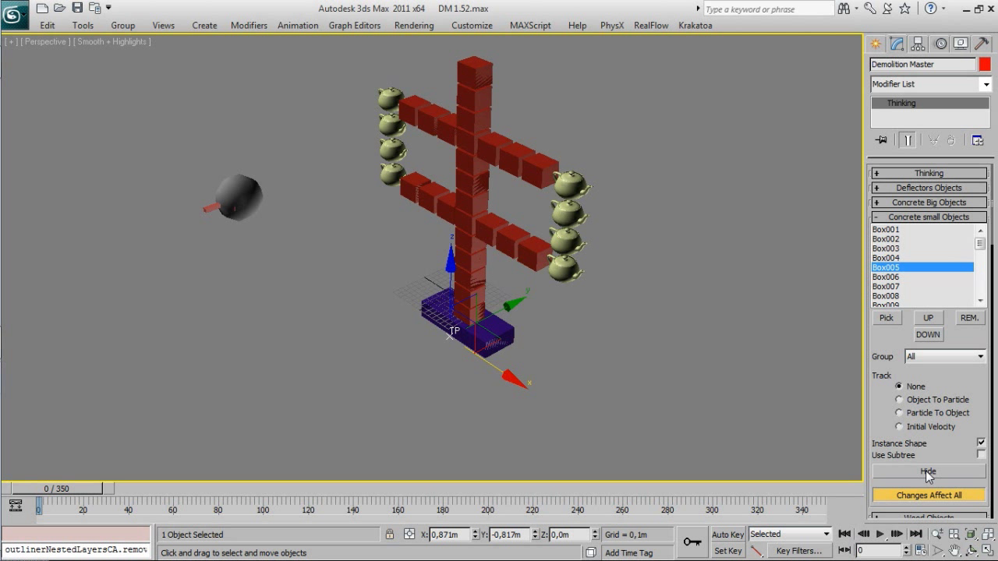
pyautogui.click(927, 471)
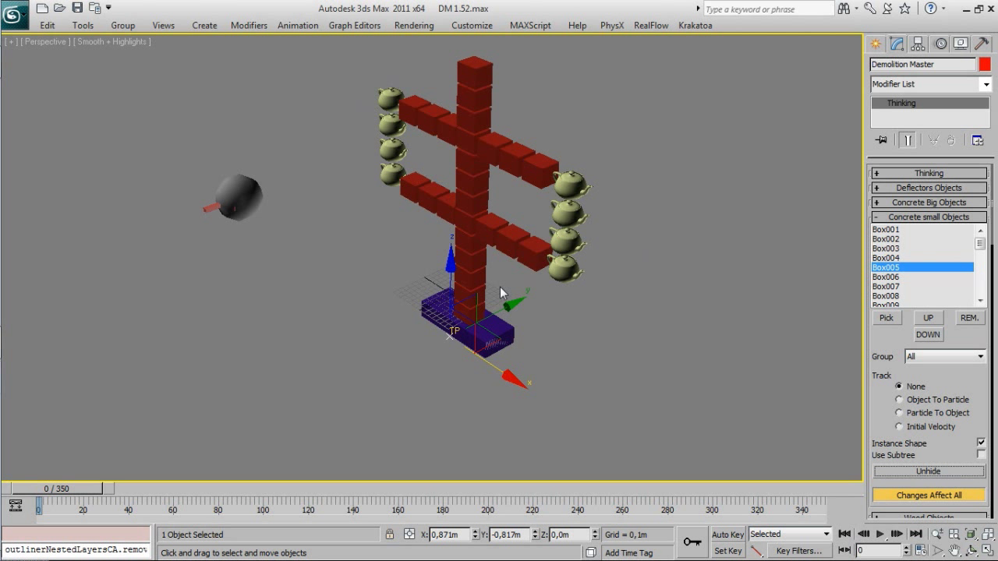
# Show edged faces and scrub the simulation to about frame 11 to examine where the bullet hits the structure.
pyautogui.keyDown('alt'); pyautogui.moveTo(458, 135); pyautogui.dragTo(420, 136, button='middle'); pyautogui.keyUp('alt')
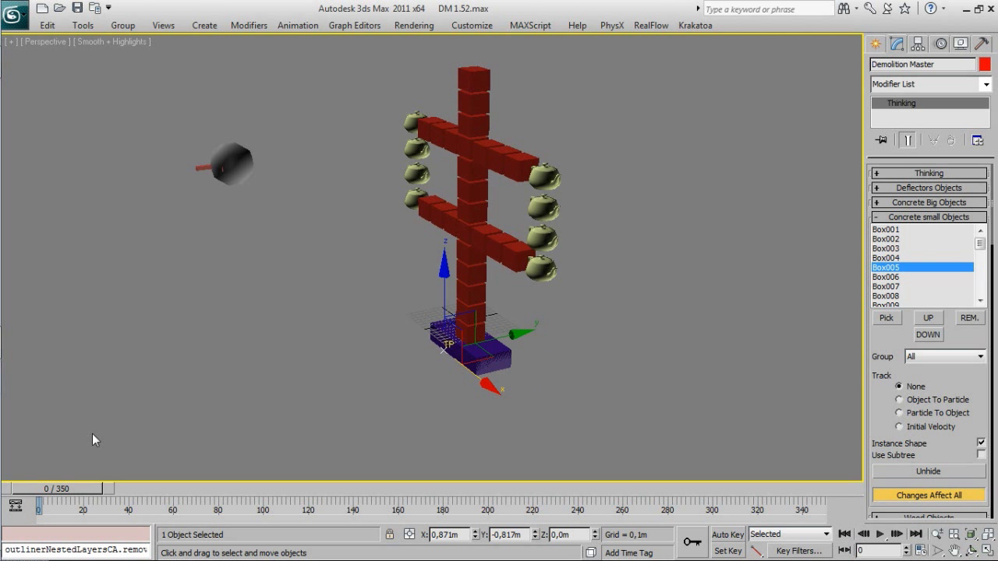
pyautogui.moveTo(61, 490); pyautogui.dragTo(54, 510)
pyautogui.press('w')
pyautogui.press('F4')
pyautogui.keyDown('alt'); pyautogui.moveTo(446, 234); pyautogui.dragTo(489, 248, button='middle'); pyautogui.keyUp('alt')
pyautogui.moveTo(75, 492)
pyautogui.mouseDown()
pyautogui.moveTo(92, 494)
pyautogui.moveTo(55, 502)
pyautogui.moveTo(84, 506)
pyautogui.mouseUp()
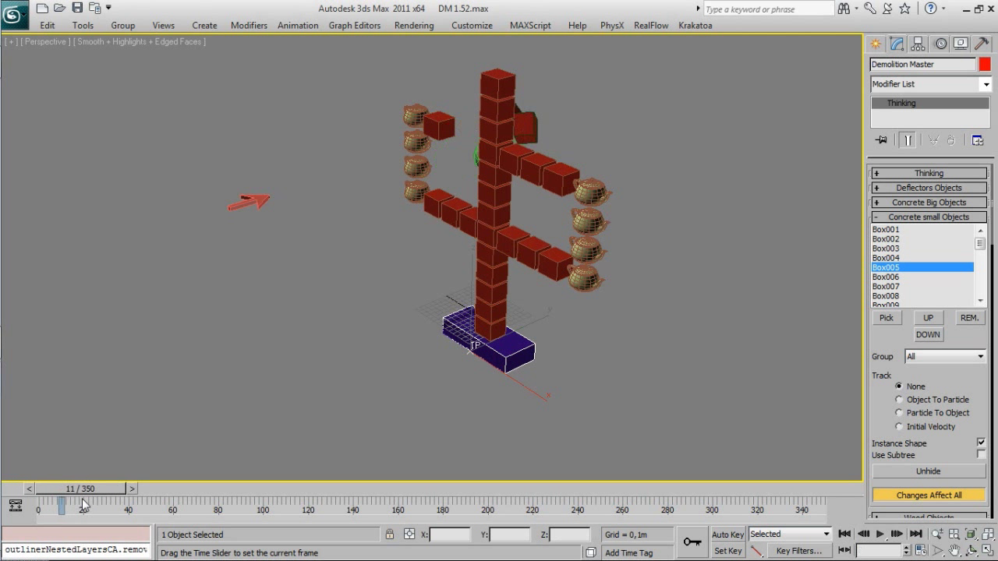
pyautogui.keyDown('alt'); pyautogui.moveTo(537, 226); pyautogui.dragTo(458, 185, button='middle'); pyautogui.keyUp('alt')
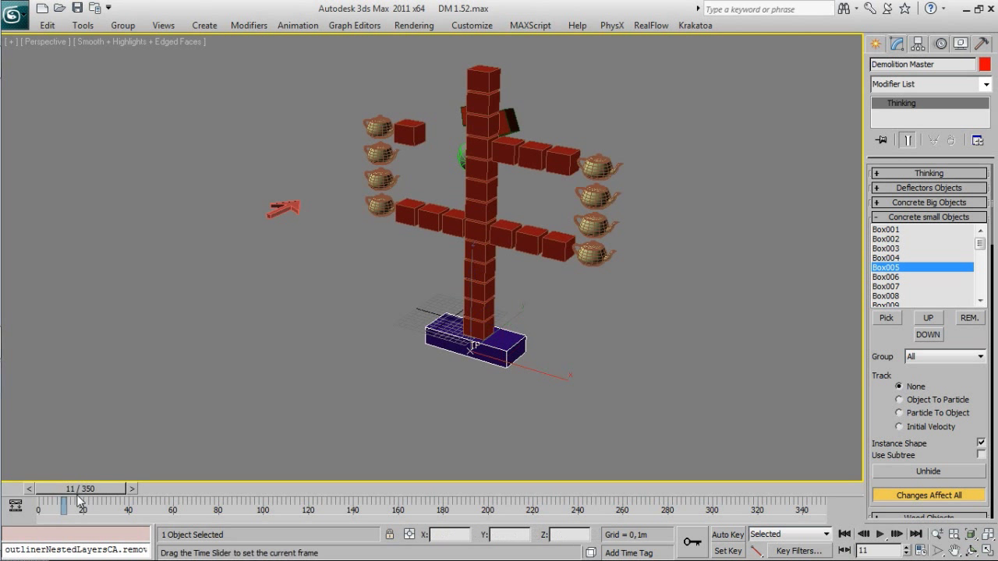
pyautogui.moveTo(80, 500)
pyautogui.mouseDown()
pyautogui.moveTo(37, 500)
pyautogui.moveTo(67, 506)
pyautogui.mouseUp()
# Move the shooting arrow along X to about 0.57 m to aim the bullet at the column.
pyautogui.click(291, 209)
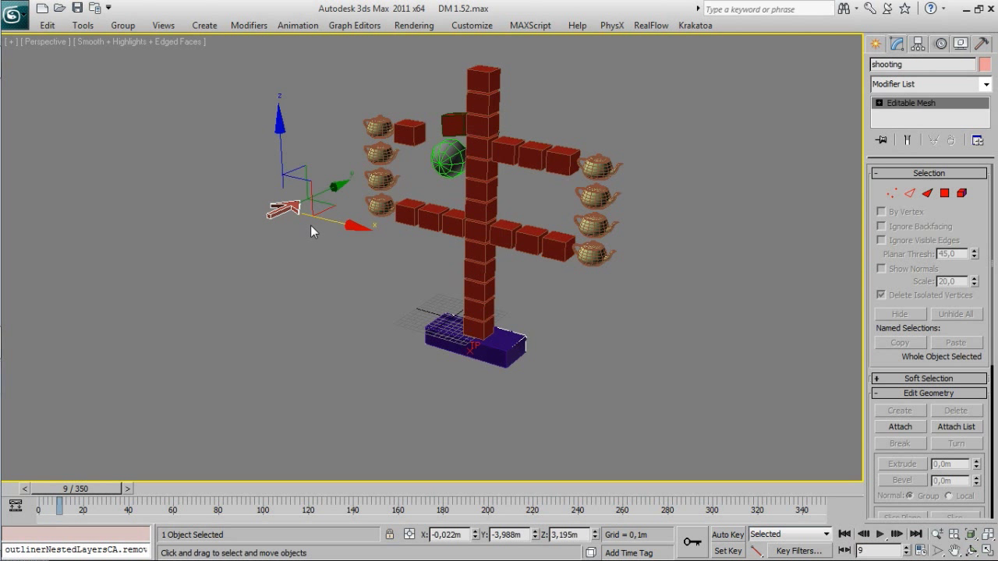
pyautogui.moveTo(325, 222); pyautogui.dragTo(448, 251)
pyautogui.keyDown('alt'); pyautogui.moveTo(630, 238); pyautogui.dragTo(487, 194, button='middle'); pyautogui.keyUp('alt')
pyautogui.keyDown('alt'); pyautogui.moveTo(487, 194); pyautogui.dragTo(605, 211, button='middle'); pyautogui.keyUp('alt')
pyautogui.moveTo(407, 187); pyautogui.dragTo(303, 166)
pyautogui.keyDown('alt'); pyautogui.moveTo(427, 188); pyautogui.dragTo(385, 306, button='middle'); pyautogui.keyUp('alt')
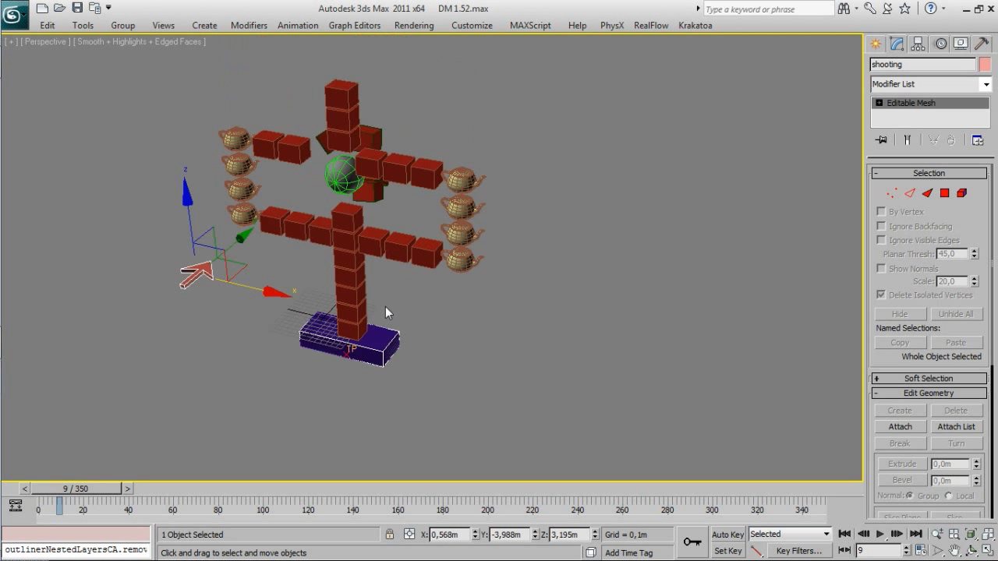
# Set the Procedural Joints type of the Demolition Master to Fixed.
pyautogui.click(347, 355)
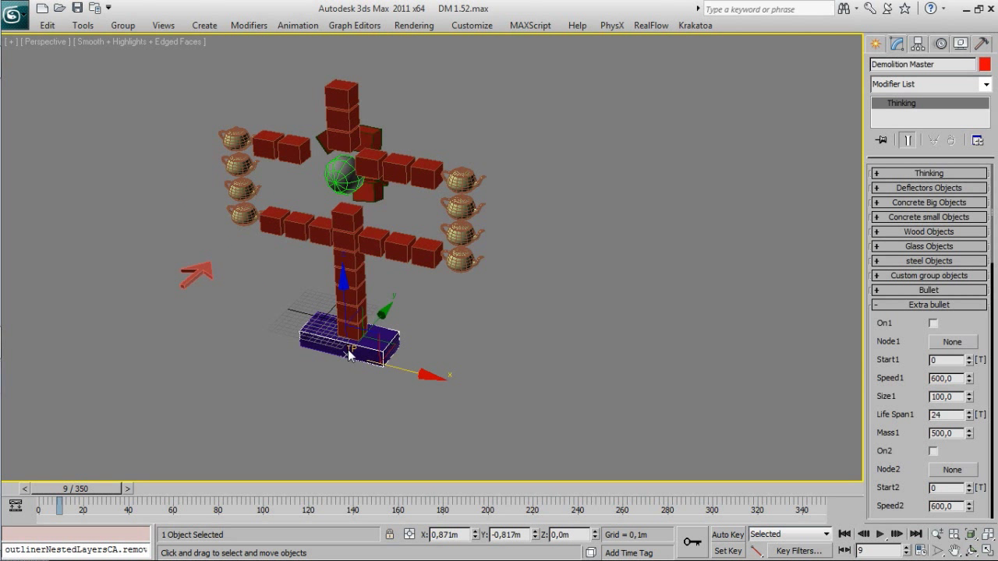
pyautogui.click(912, 311)
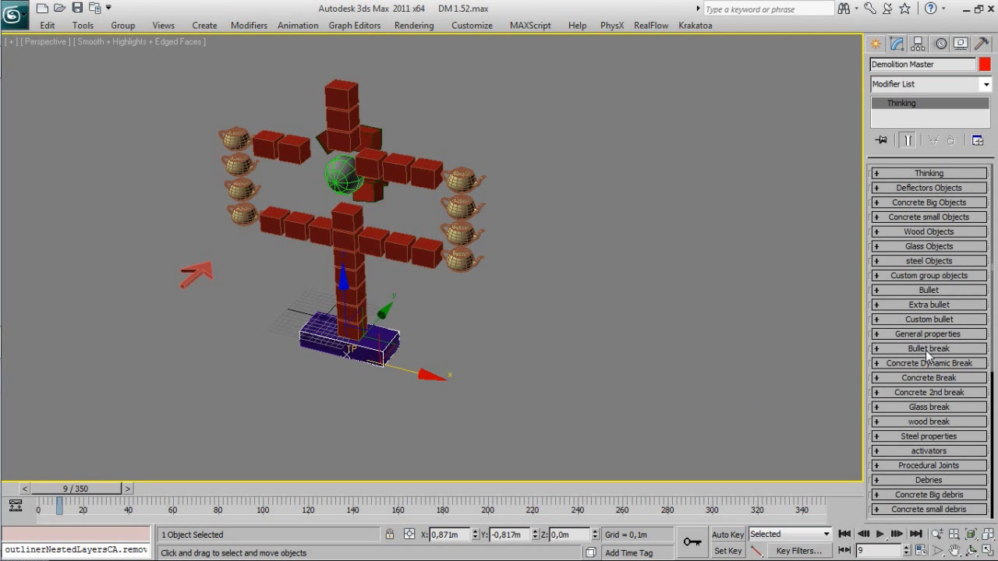
pyautogui.click(928, 467)
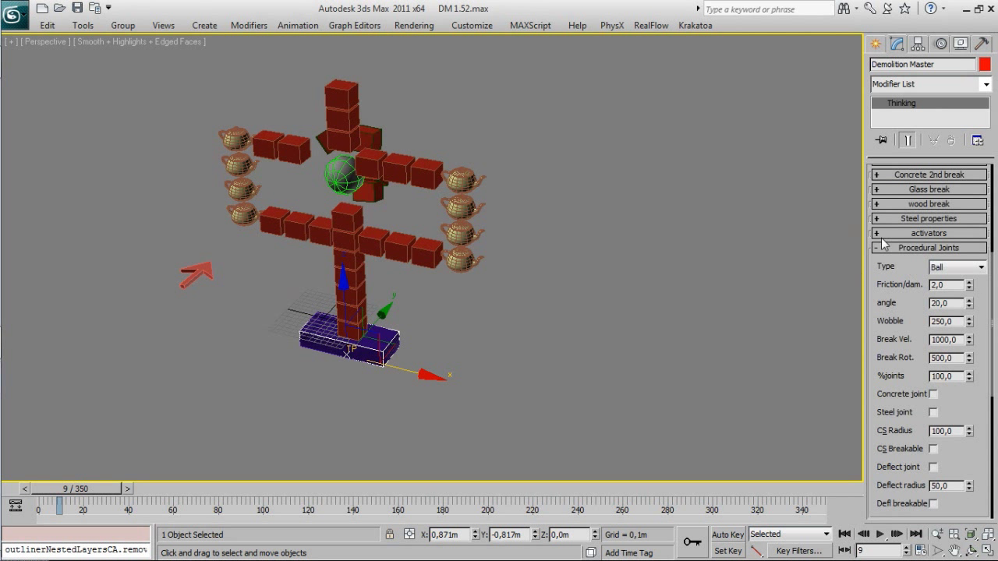
pyautogui.click(955, 267)
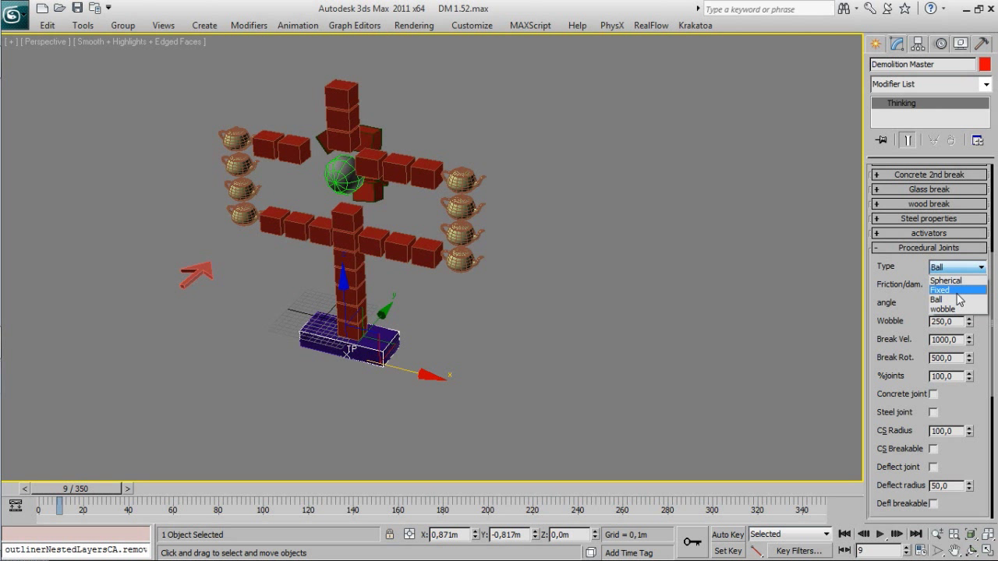
pyautogui.click(943, 291)
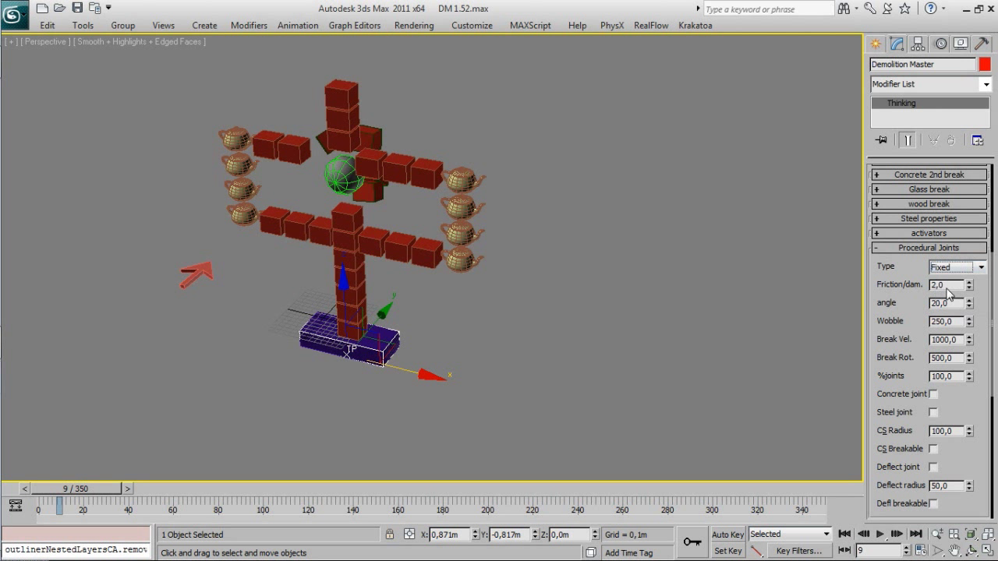
# Examine the Procedural Joints types and the friction, angle, wobble, break velocity, break rotation and joint percentage parameters.
pyautogui.click(946, 288)
pyautogui.moveTo(956, 323); pyautogui.dragTo(938, 322)
pyautogui.hotkey('shift', 'Tab')
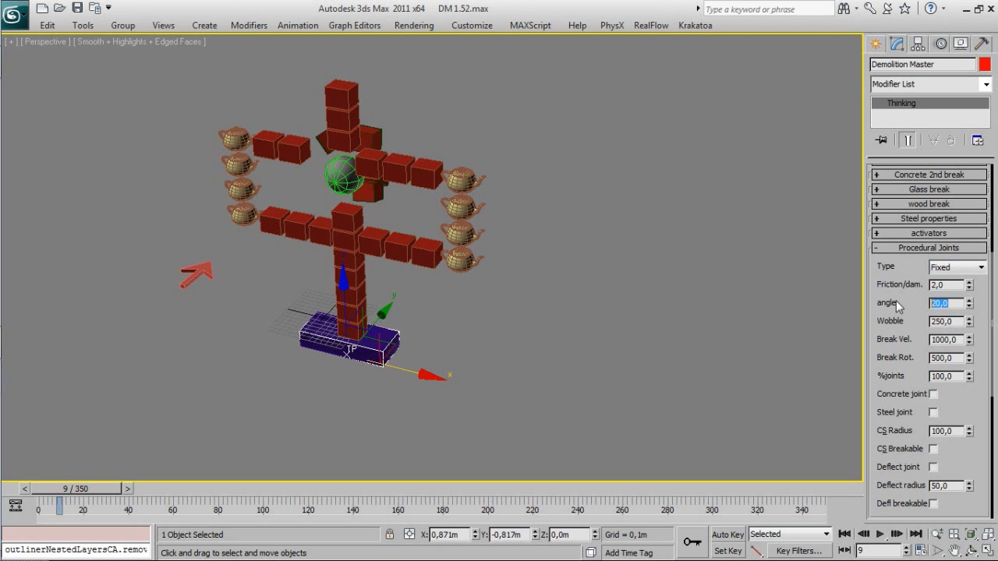
pyautogui.hotkey('shift', 'Tab')
pyautogui.click(957, 268)
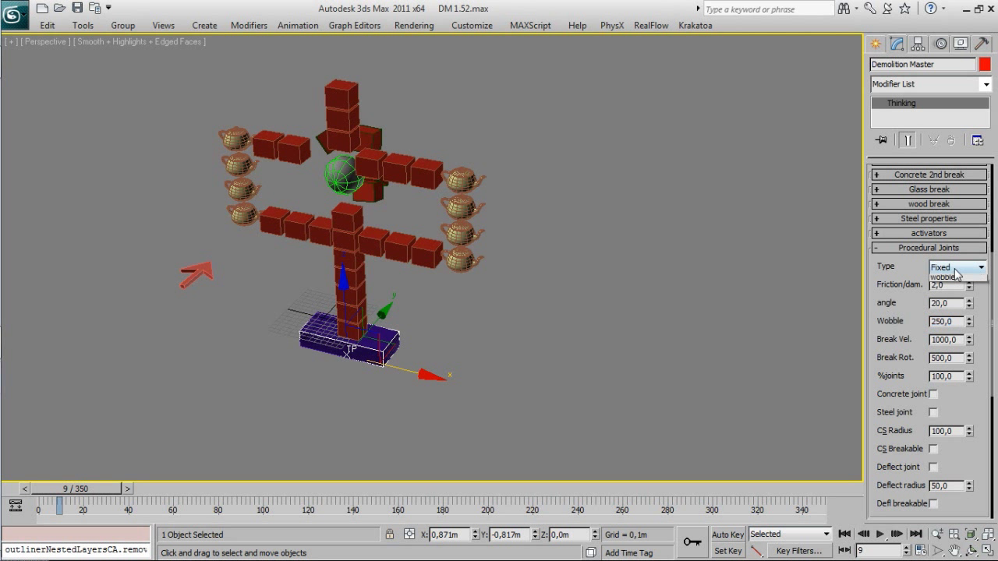
pyautogui.click(910, 305)
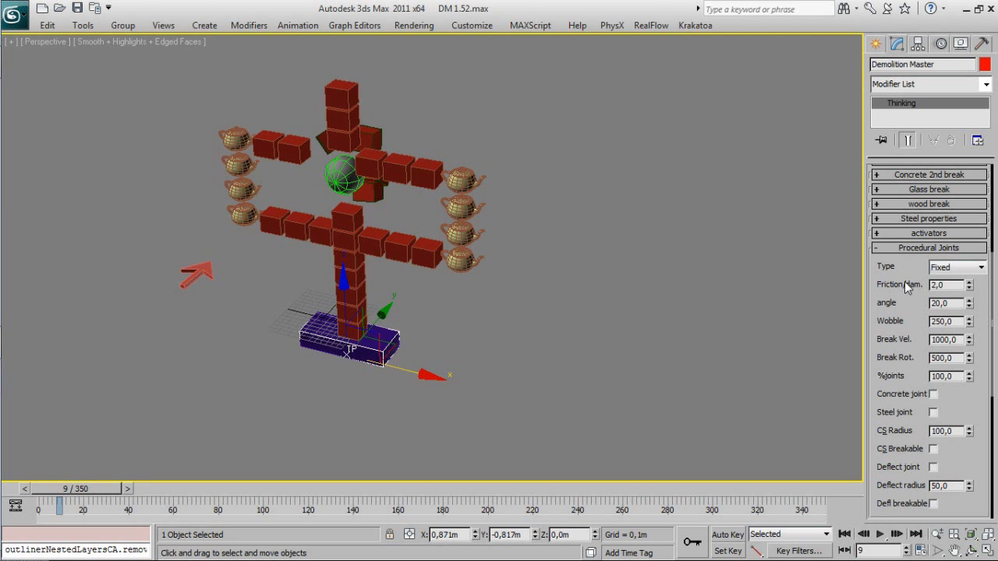
pyautogui.click(940, 269)
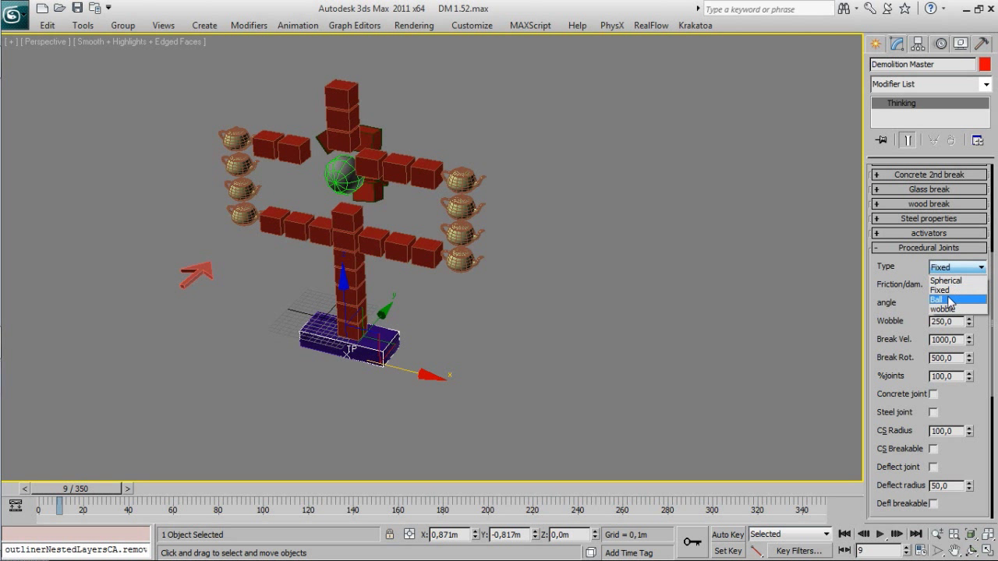
pyautogui.click(904, 314)
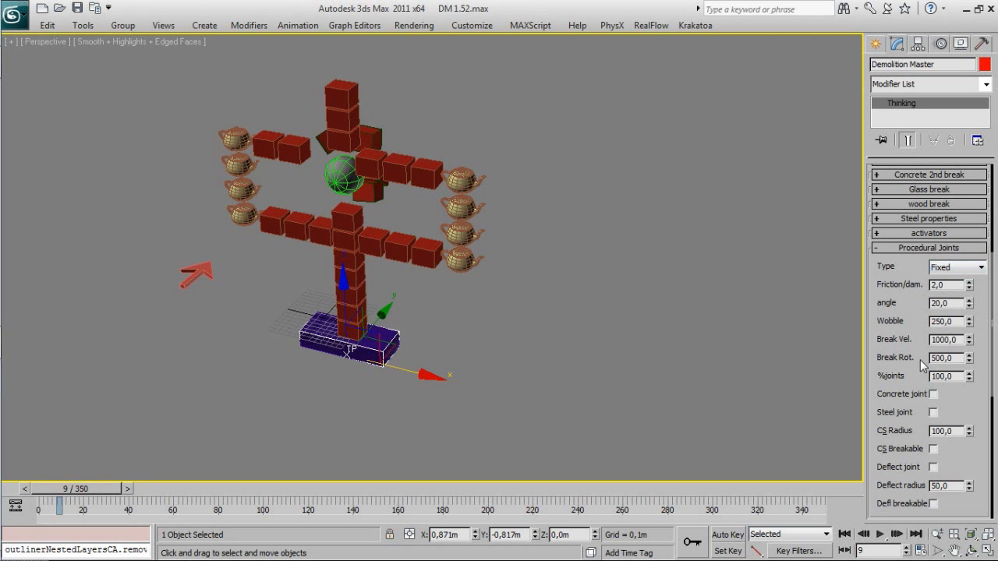
pyautogui.scroll(-1, 923, 365)
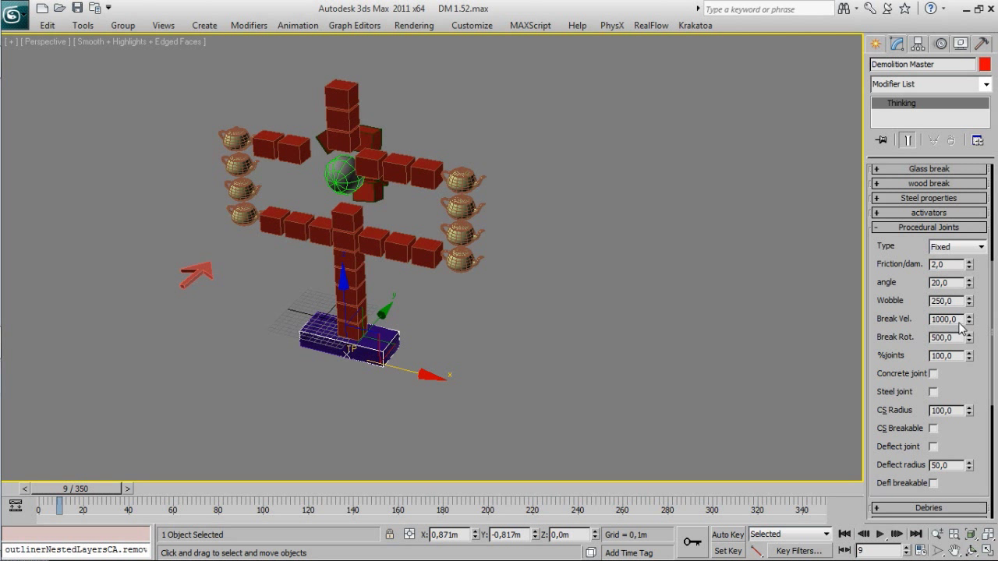
pyautogui.moveTo(959, 323); pyautogui.dragTo(925, 323)
pyautogui.moveTo(959, 357); pyautogui.dragTo(920, 357)
pyautogui.press('Return')
# Enable Concrete joint at frame 0 and display the scene in wireframe to inspect the joints between the cubes and teapots.
pyautogui.moveTo(422, 216); pyautogui.dragTo(462, 237, button='middle')
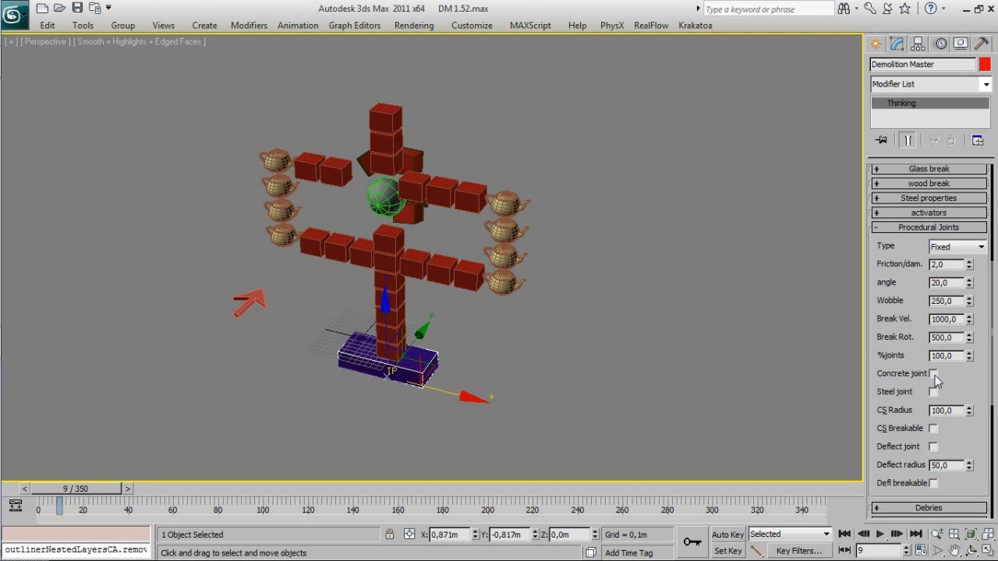
pyautogui.click(11, 489)
pyautogui.moveTo(386, 268); pyautogui.dragTo(399, 279, button='middle')
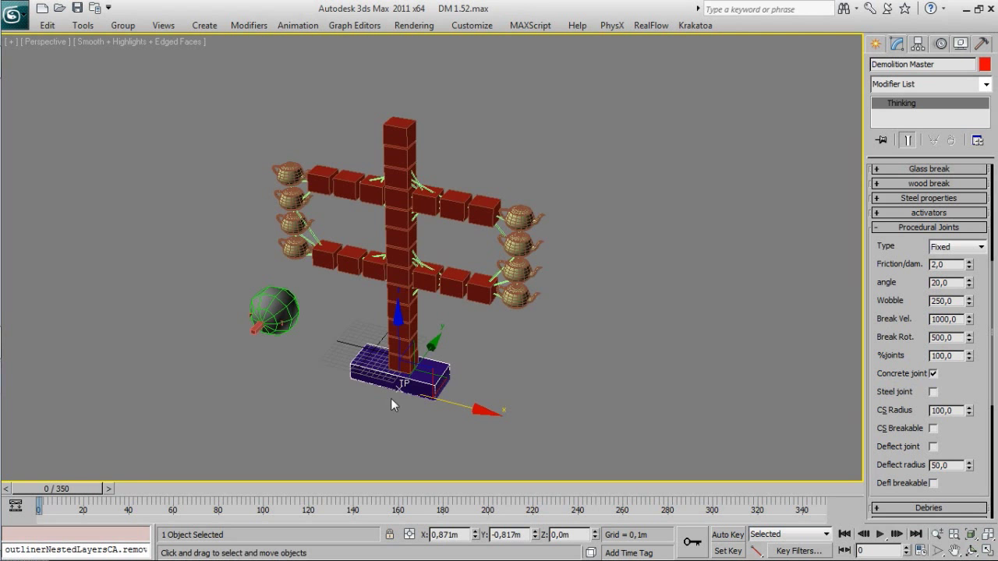
pyautogui.moveTo(349, 331); pyautogui.dragTo(366, 337, button='middle')
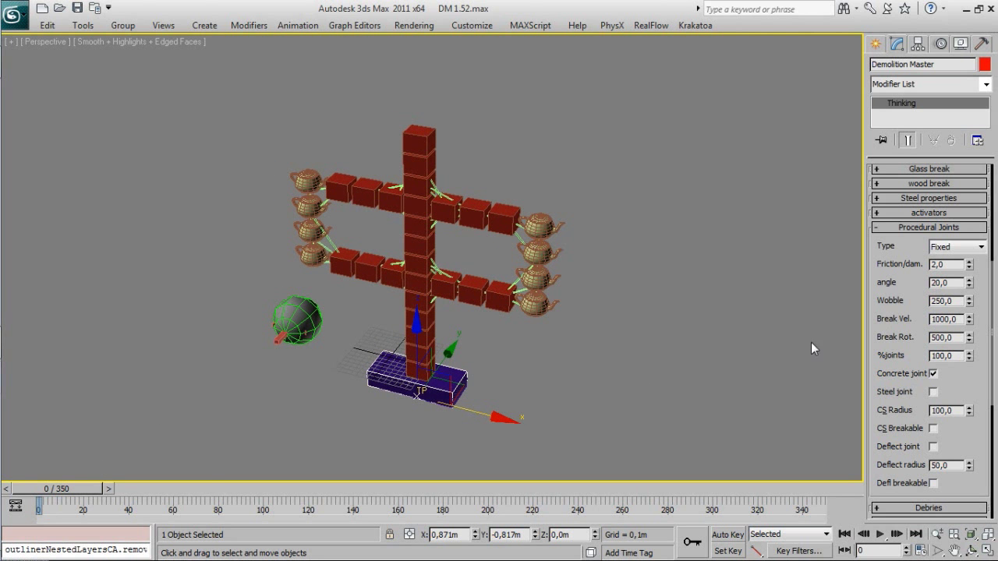
pyautogui.press('F3')
pyautogui.scroll(6, 482, 234)
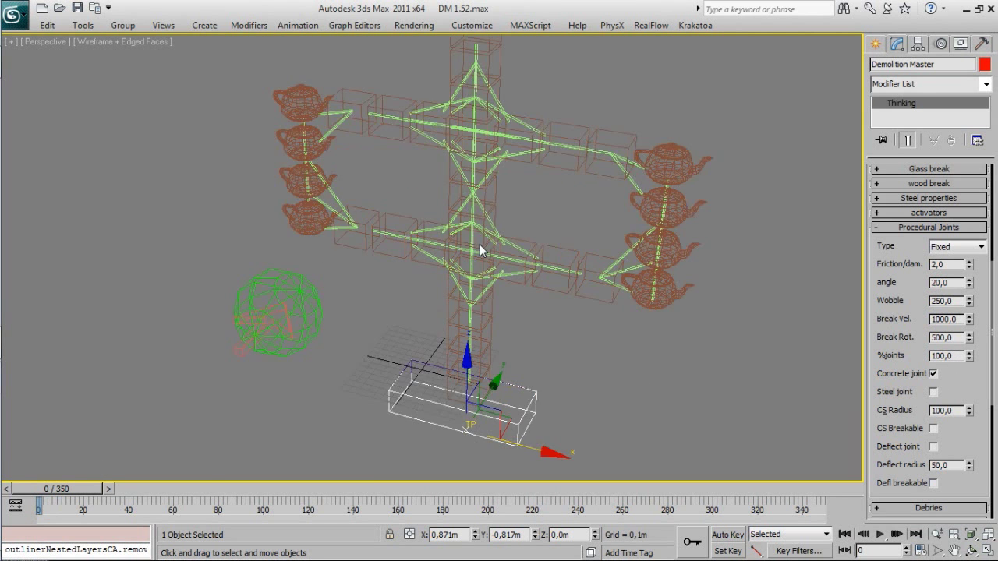
# Set the CS Radius of the Demolition Master's procedural joints to 10.
pyautogui.keyDown('alt'); pyautogui.moveTo(551, 213); pyautogui.dragTo(404, 146, button='middle'); pyautogui.keyUp('alt')
pyautogui.keyDown('alt'); pyautogui.moveTo(414, 107); pyautogui.dragTo(403, 312, button='middle'); pyautogui.keyUp('alt')
pyautogui.moveTo(348, 135)
pyautogui.keyDown('alt'); pyautogui.mouseDown(button='middle')
pyautogui.moveTo(382, 131)
pyautogui.moveTo(358, 131)
pyautogui.moveTo(350, 201)
pyautogui.moveTo(350, 142)
pyautogui.mouseUp(button='middle'); pyautogui.keyUp('alt')
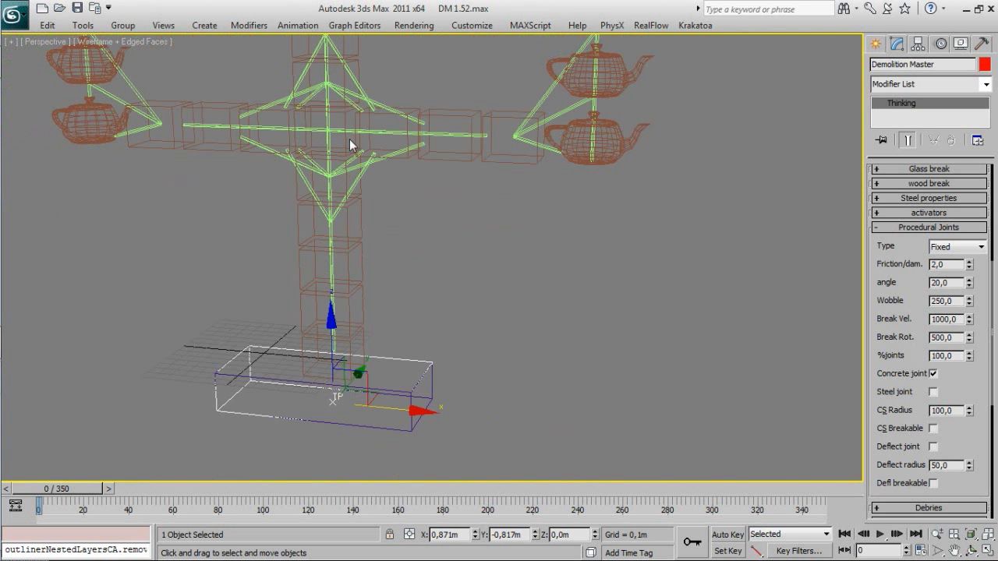
pyautogui.click(956, 411)
pyautogui.keyDown('alt'); pyautogui.moveTo(552, 230); pyautogui.dragTo(500, 214, button='middle'); pyautogui.keyUp('alt')
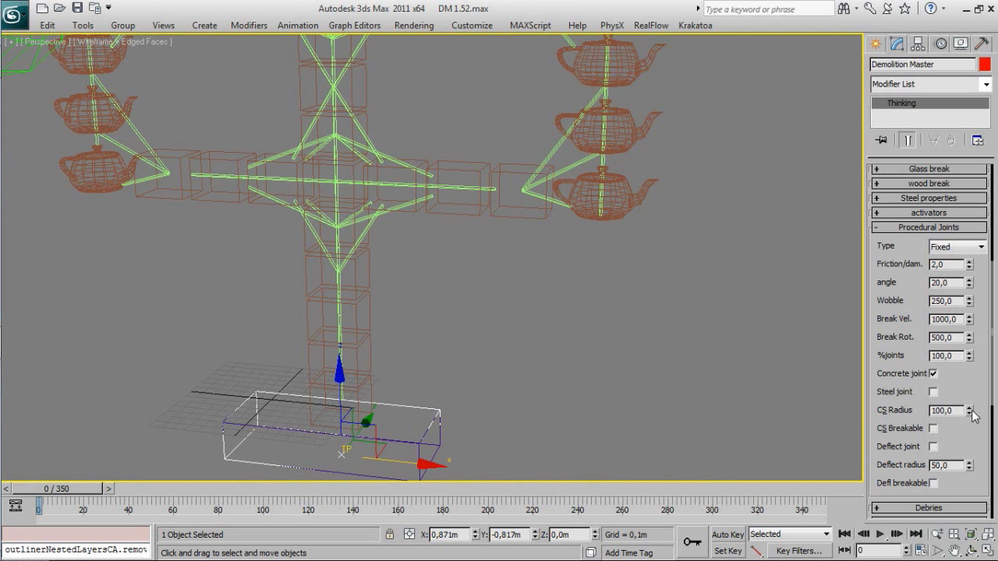
pyautogui.doubleClick(945, 411)
pyautogui.write('10')
pyautogui.press('Return')
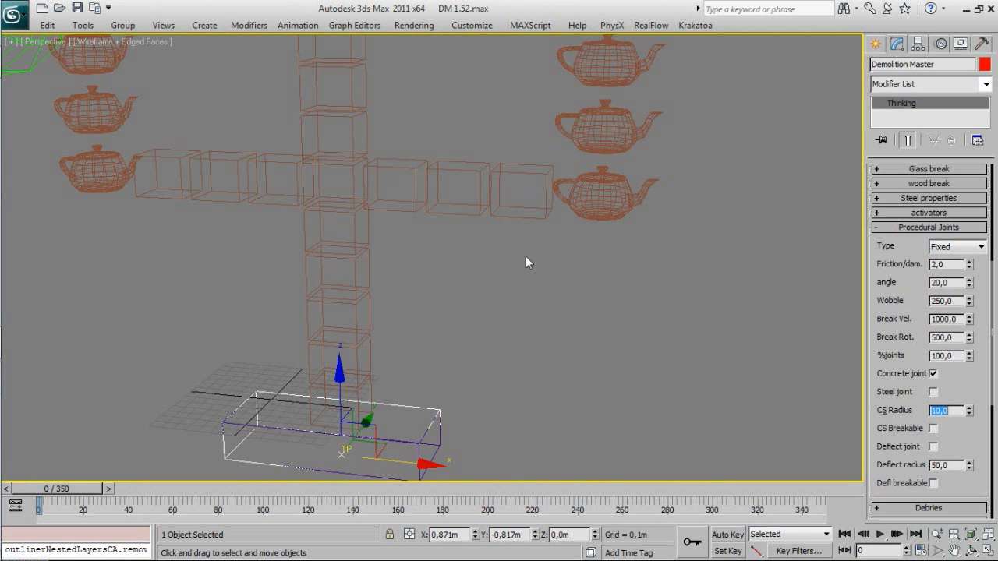
pyautogui.moveTo(525, 256); pyautogui.dragTo(508, 377, button='middle')
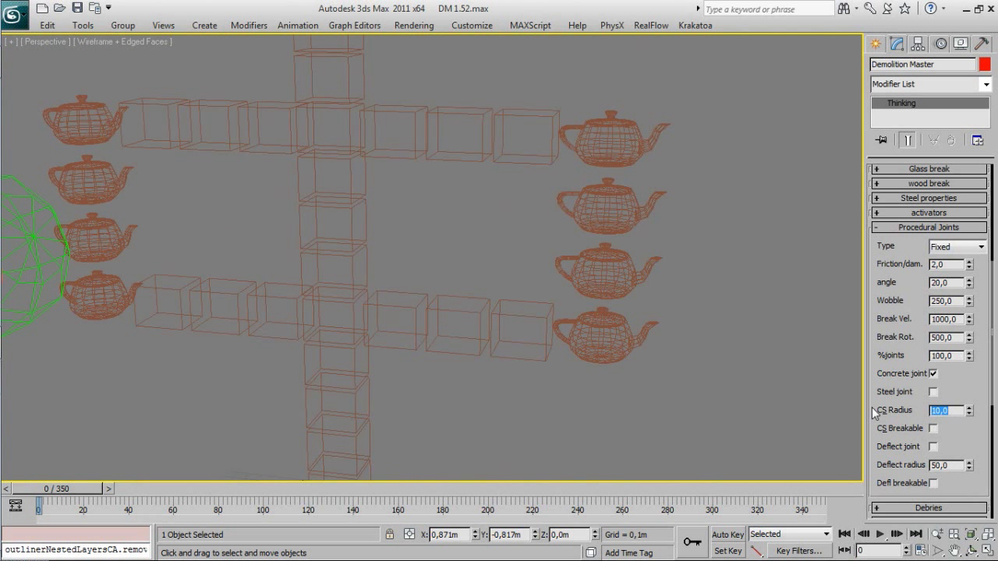
# Try CS Radius values of 20 and 40, and inspect the joints between the column's upper cubes.
pyautogui.write('20')
pyautogui.press('Return')
pyautogui.write('40')
pyautogui.press('Return')
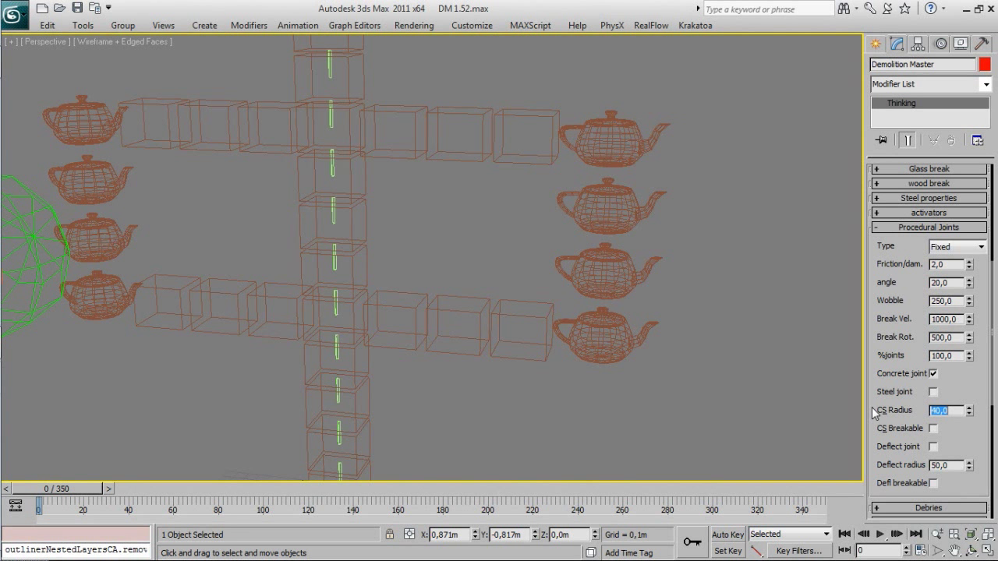
pyautogui.moveTo(363, 171); pyautogui.dragTo(361, 311, button='middle')
pyautogui.scroll(10, 403, 294)
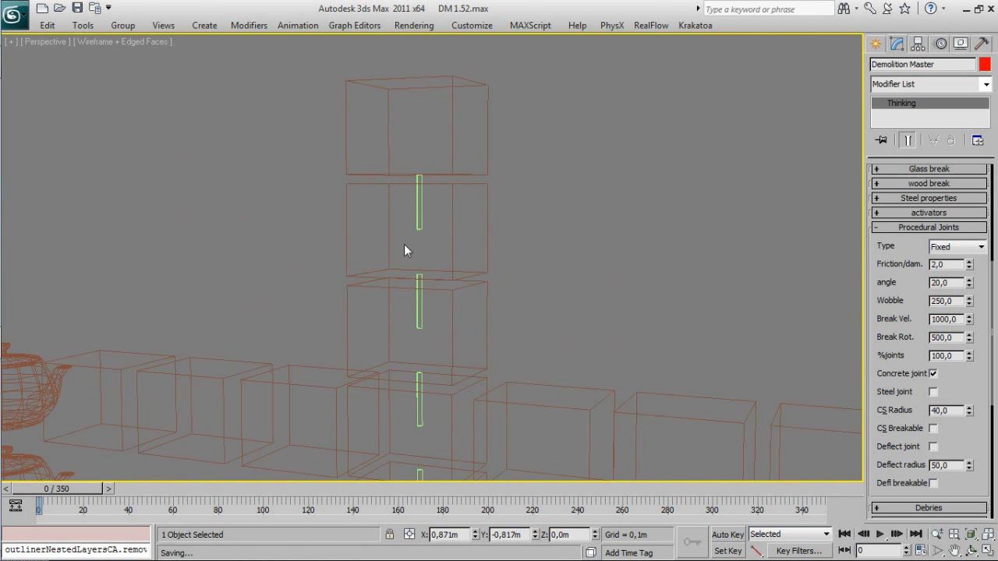
pyautogui.scroll(-3, 425, 241)
pyautogui.scroll(5, 435, 233)
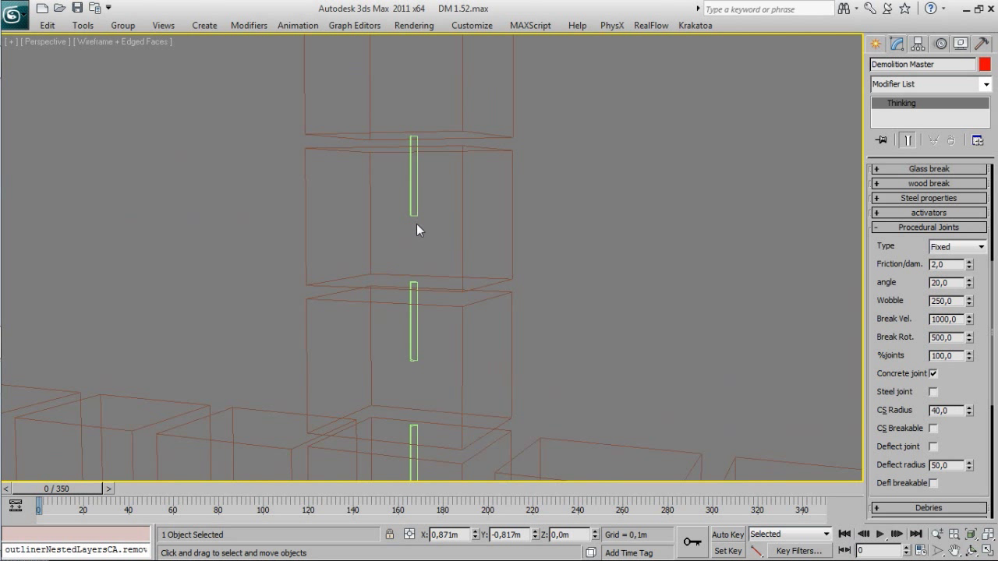
pyautogui.moveTo(417, 228); pyautogui.dragTo(415, 275, button='middle')
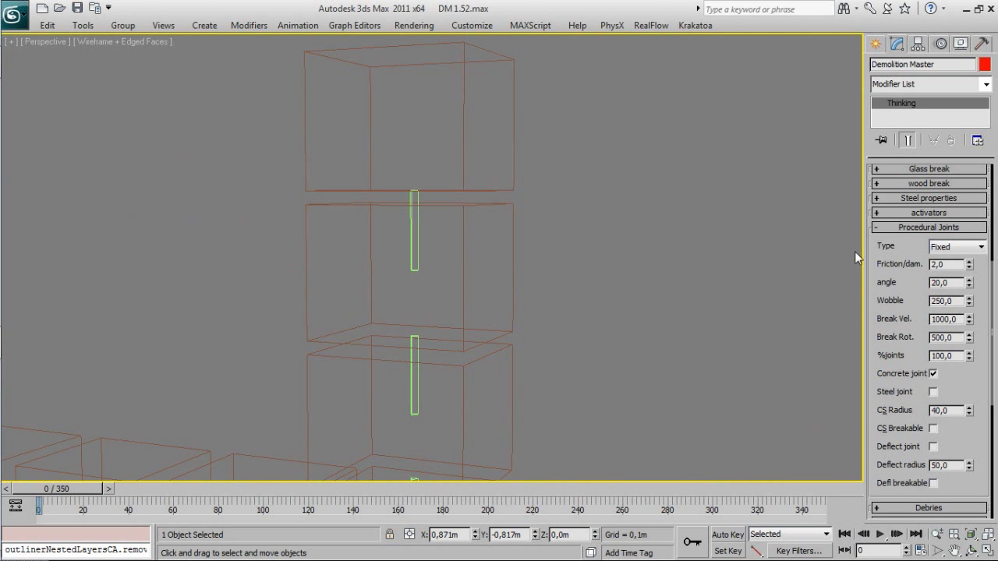
# Switch the procedural joint type to Ball, and return it to Fixed.
pyautogui.click(958, 246)
pyautogui.click(943, 275)
pyautogui.click(957, 247)
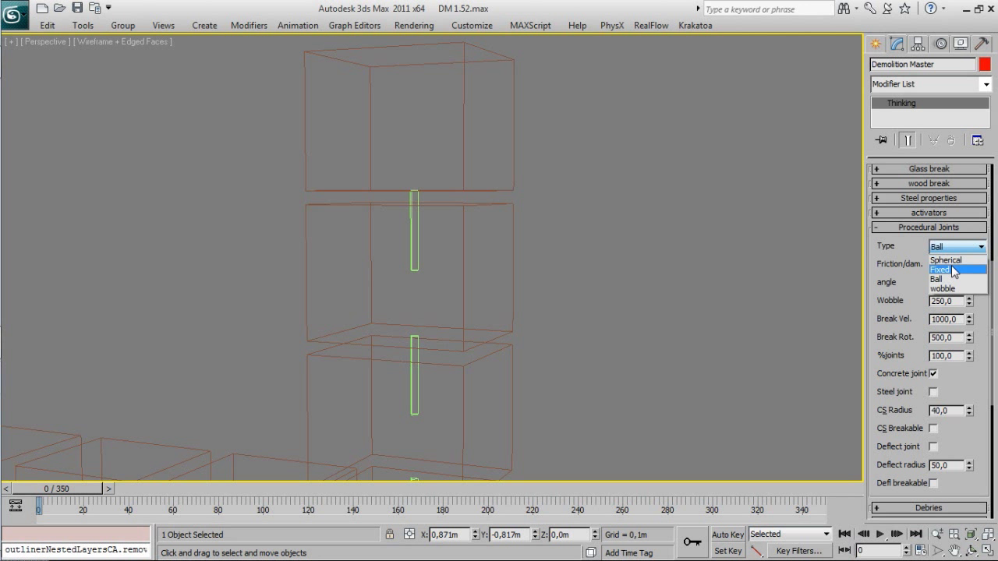
pyautogui.click(943, 258)
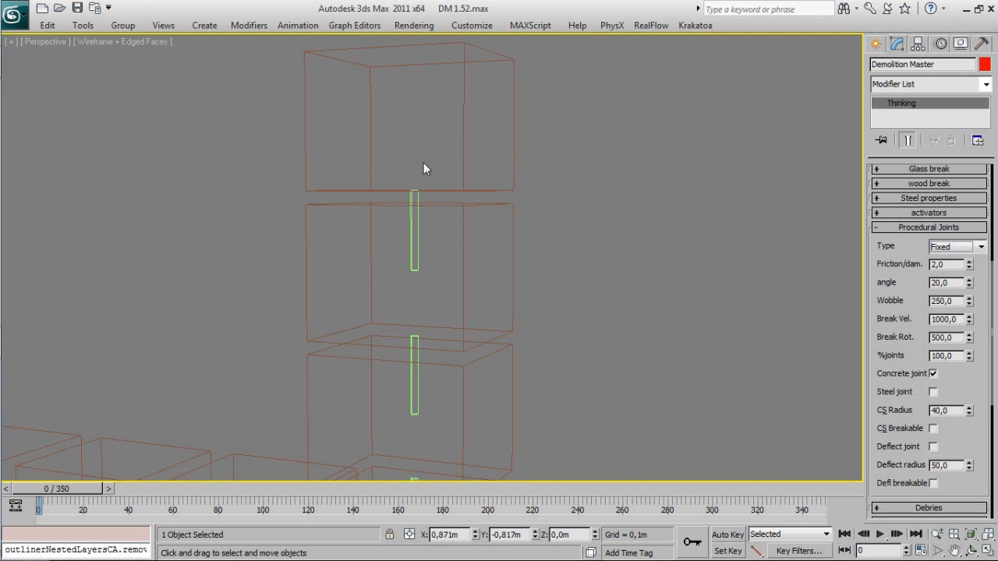
# Set the CS Radius to 50 and inspect the joints across the arms and teapots.
pyautogui.scroll(-8, 429, 257)
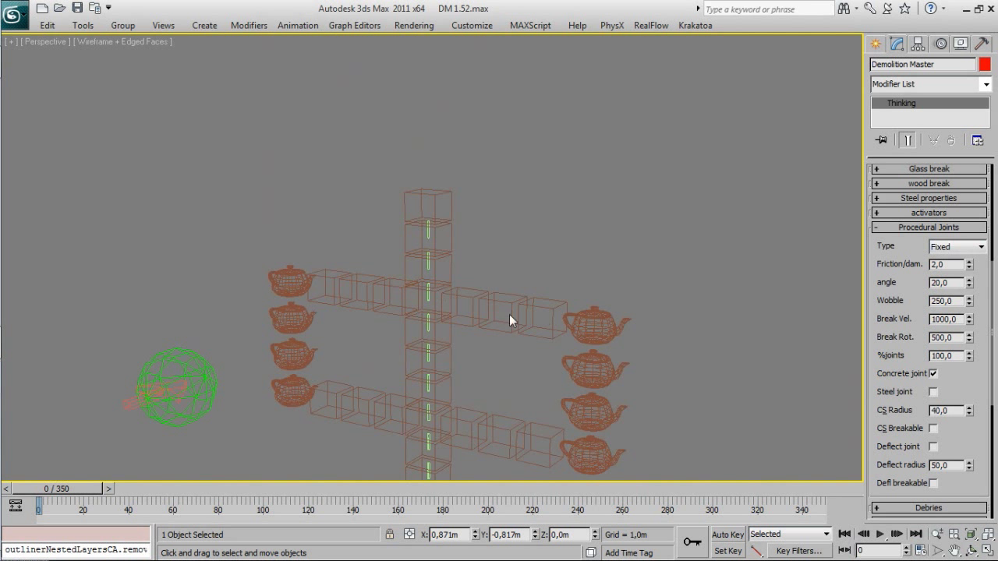
pyautogui.scroll(4, 425, 277)
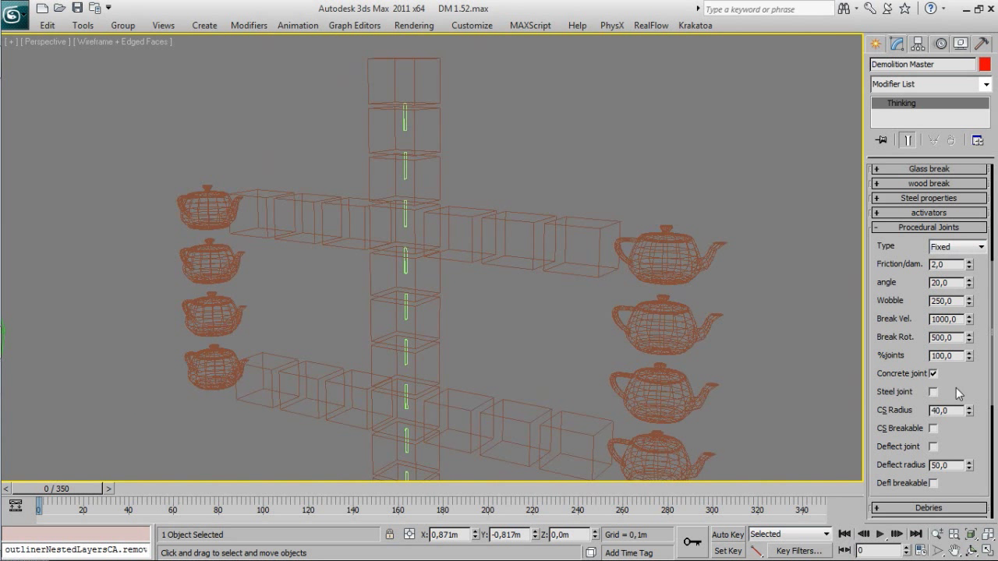
pyautogui.click(945, 411)
pyautogui.write('50')
pyautogui.press('Return')
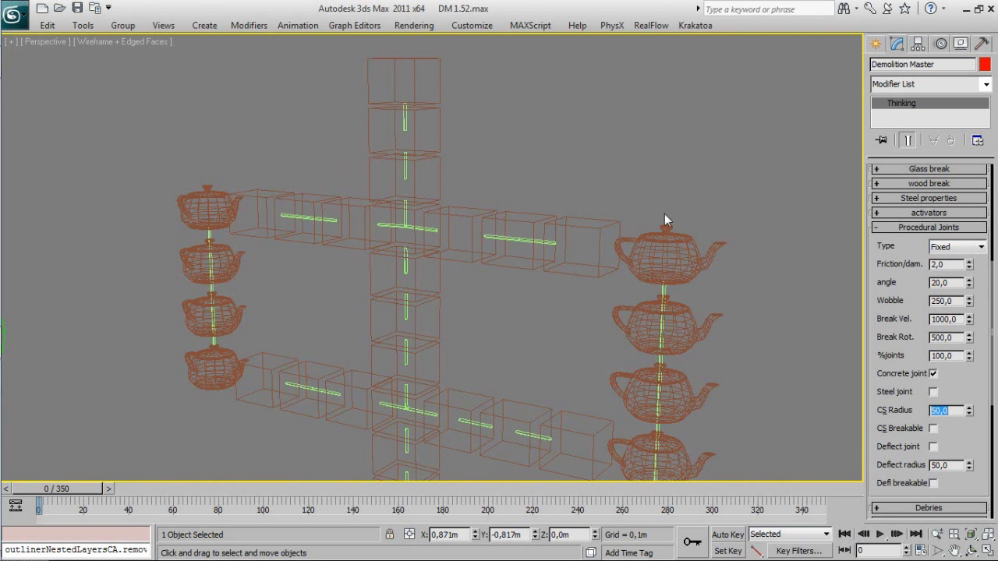
pyautogui.moveTo(630, 241); pyautogui.dragTo(619, 202, button='middle')
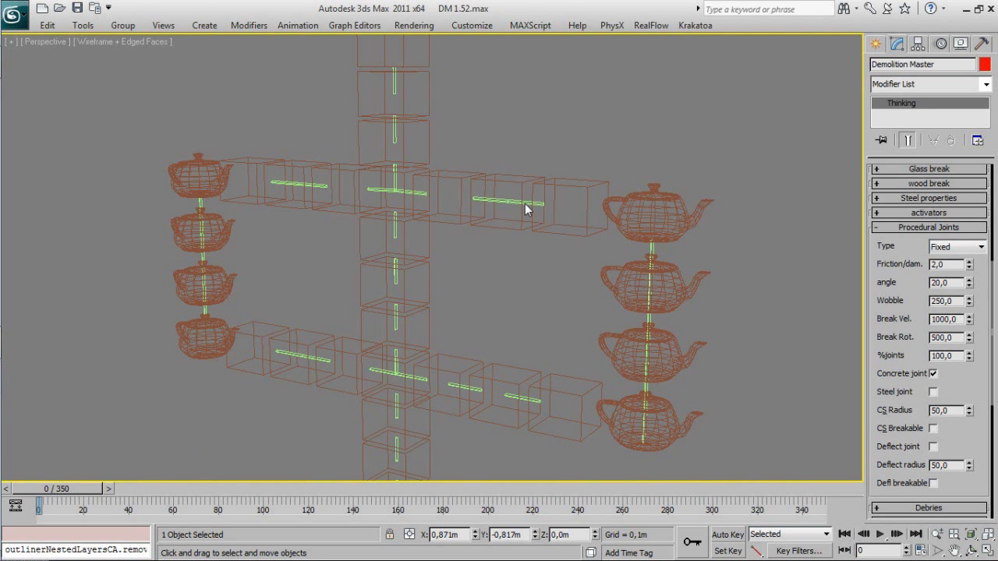
# Raise the CS Radius to 60 and inspect the joints down the column.
pyautogui.click(940, 411)
pyautogui.press('Return')
pyautogui.moveTo(473, 295); pyautogui.dragTo(482, 230, button='middle')
pyautogui.moveTo(513, 351); pyautogui.dragTo(515, 292, button='middle')
# Try a CS Radius of 200 and examine the joint network across the whole structure.
pyautogui.moveTo(950, 411); pyautogui.dragTo(881, 393)
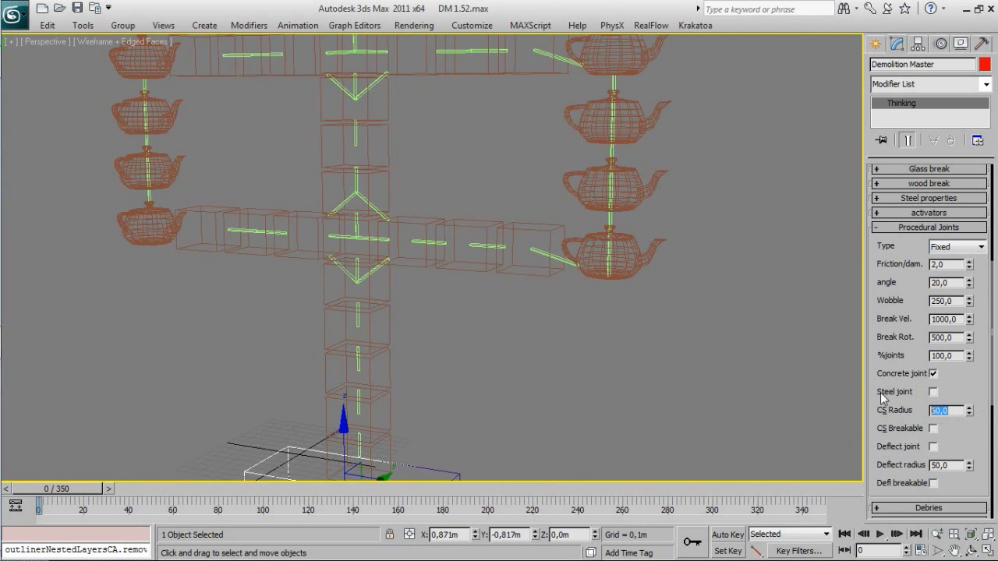
pyautogui.write('2')
pyautogui.press('Return')
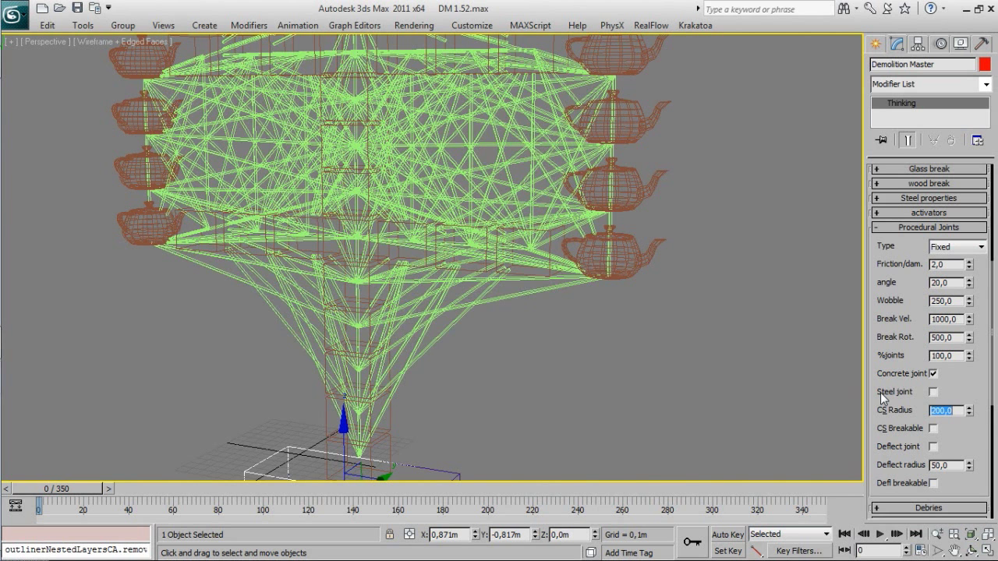
pyautogui.moveTo(246, 187); pyautogui.dragTo(253, 276, button='middle')
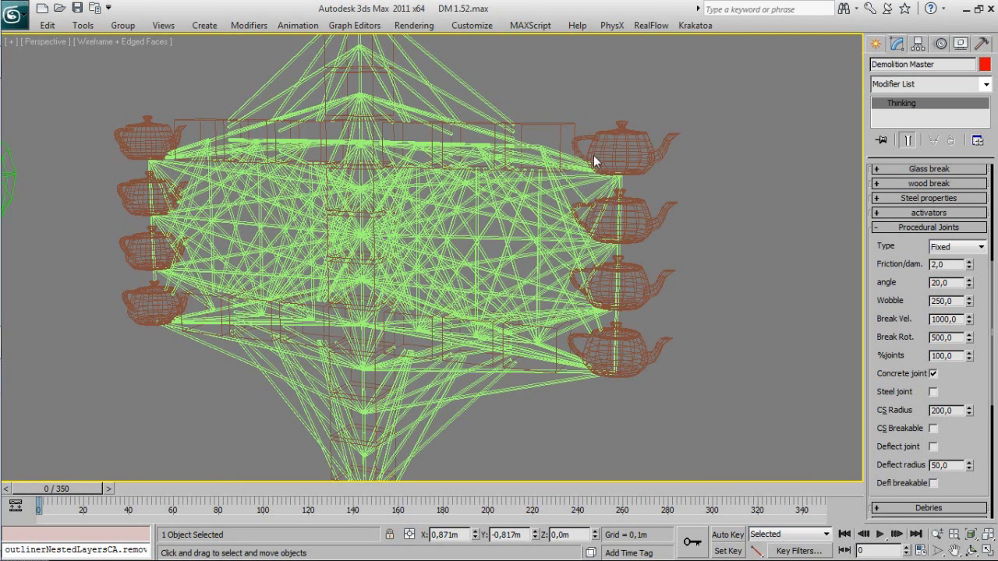
pyautogui.moveTo(332, 200); pyautogui.dragTo(331, 168, button='middle')
# Reduce the CS Radius to 60 and check the joints over the full structure.
pyautogui.doubleClick(945, 411)
pyautogui.write('50')
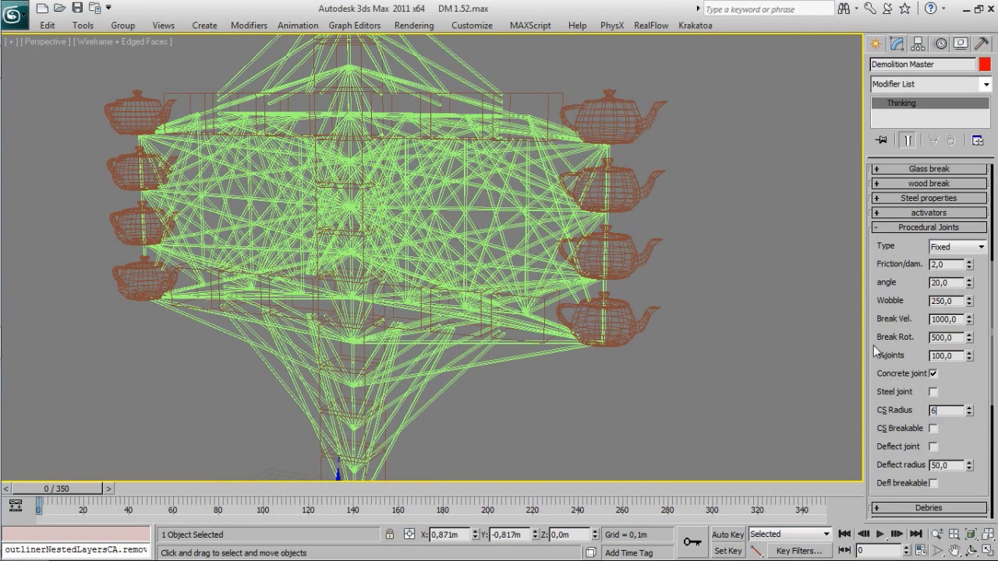
pyautogui.press('Return')
pyautogui.moveTo(462, 199); pyautogui.dragTo(352, 273, button='middle')
pyautogui.scroll(-4, 439, 239)
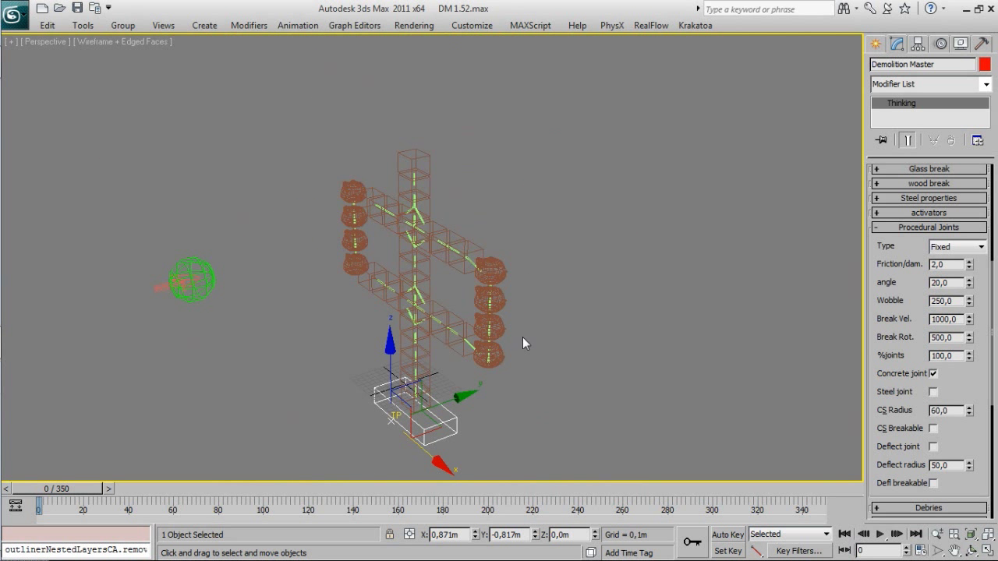
# Display the scene shaded, play the bullet impact simulation, and return to frame 0.
pyautogui.moveTo(411, 309)
pyautogui.mouseDown(button='middle')
pyautogui.moveTo(417, 296)
pyautogui.moveTo(449, 297)
pyautogui.mouseUp(button='middle')
pyautogui.press('F3')
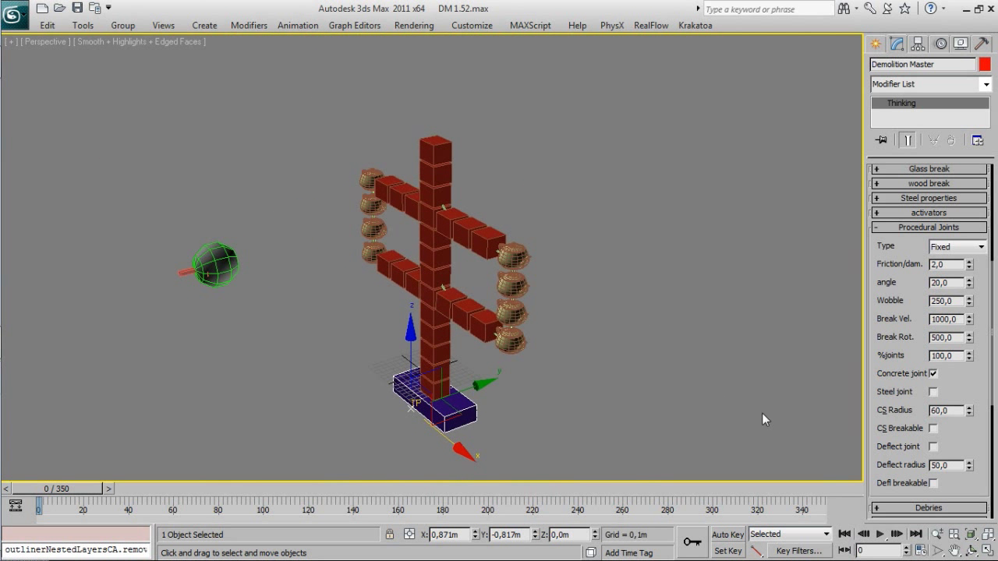
pyautogui.click(879, 535)
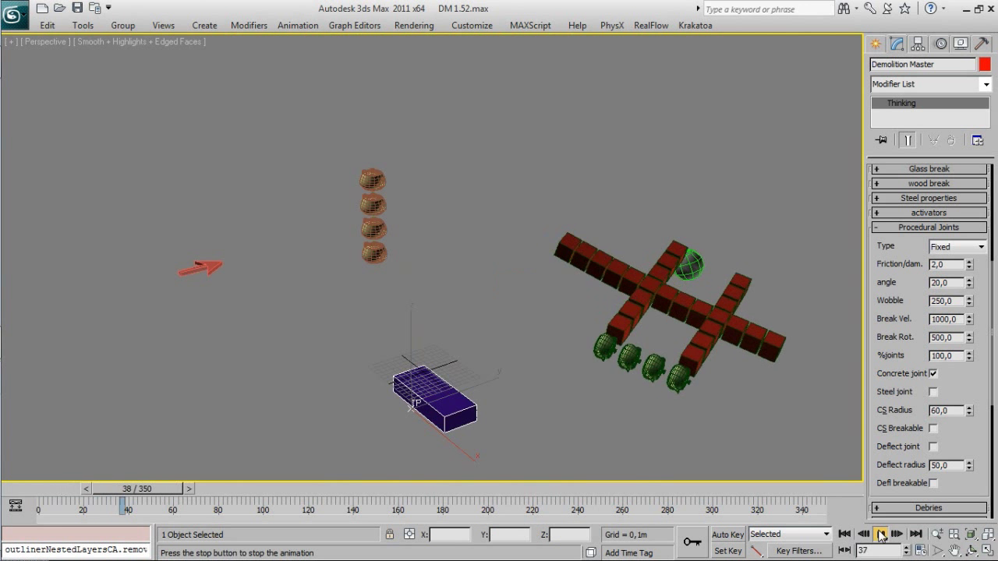
pyautogui.click(879, 535)
pyautogui.moveTo(38, 490)
pyautogui.mouseDown()
pyautogui.moveTo(32, 497)
pyautogui.moveTo(70, 503)
pyautogui.moveTo(17, 510)
pyautogui.moveTo(49, 506)
pyautogui.mouseUp()
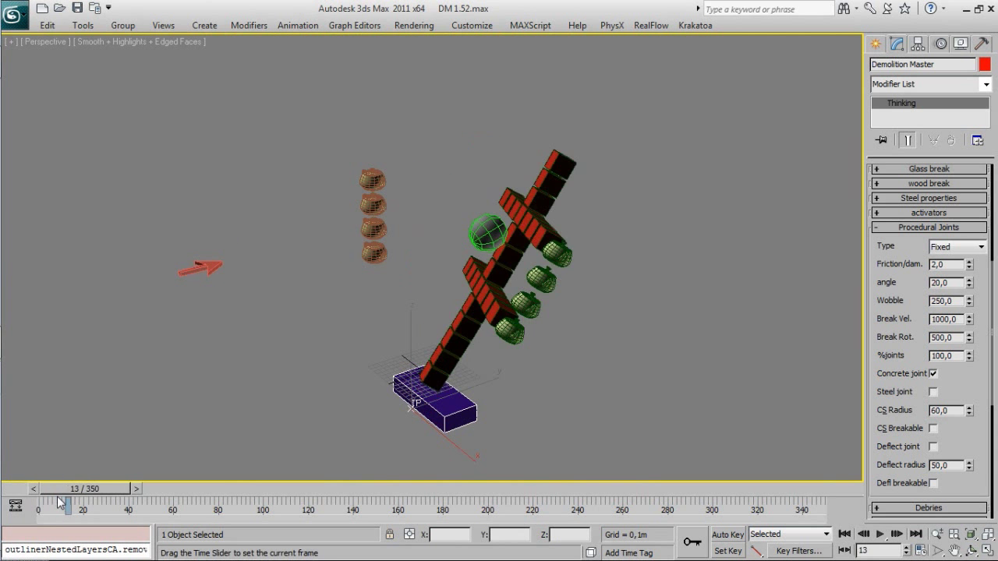
pyautogui.moveTo(61, 503); pyautogui.dragTo(5, 507)
# Inspect the teapot joints in wireframe and set the CS Radius to 65 to connect both teapot columns to the arms.
pyautogui.keyDown('alt'); pyautogui.moveTo(346, 348); pyautogui.dragTo(398, 311, button='middle'); pyautogui.keyUp('alt')
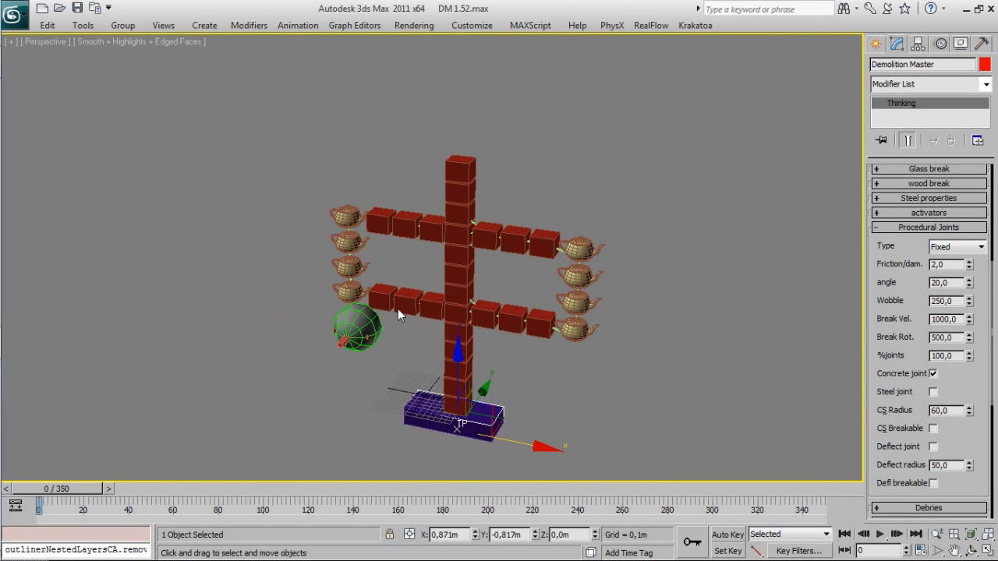
pyautogui.press('F3')
pyautogui.moveTo(425, 255); pyautogui.dragTo(462, 276, button='middle')
pyautogui.scroll(3, 459, 285)
pyautogui.keyDown('alt'); pyautogui.moveTo(468, 317); pyautogui.dragTo(450, 233, button='middle'); pyautogui.keyUp('alt')
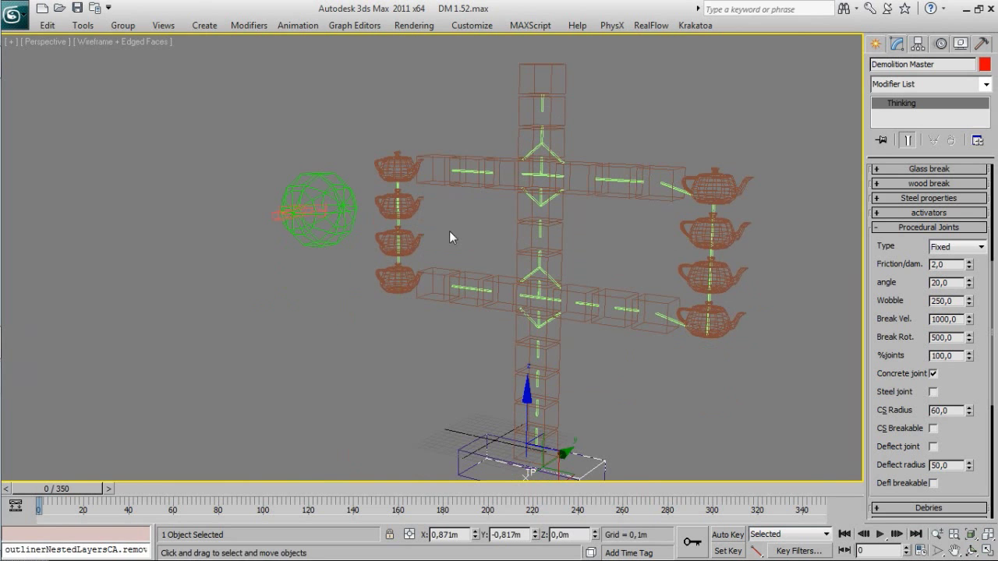
pyautogui.keyDown('alt'); pyautogui.moveTo(296, 387); pyautogui.dragTo(448, 329, button='middle'); pyautogui.keyUp('alt')
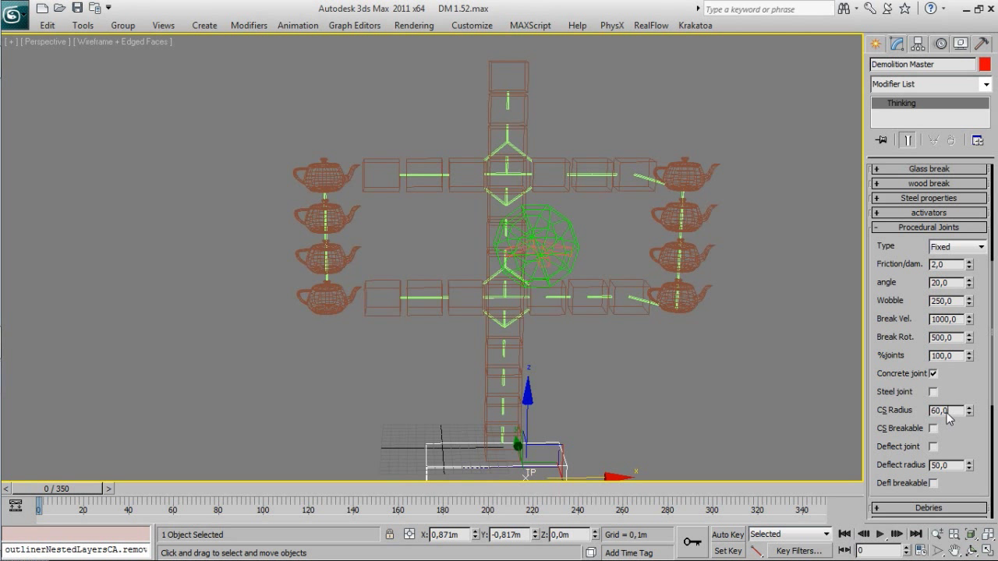
pyautogui.moveTo(948, 418); pyautogui.dragTo(936, 395)
pyautogui.press('Return')
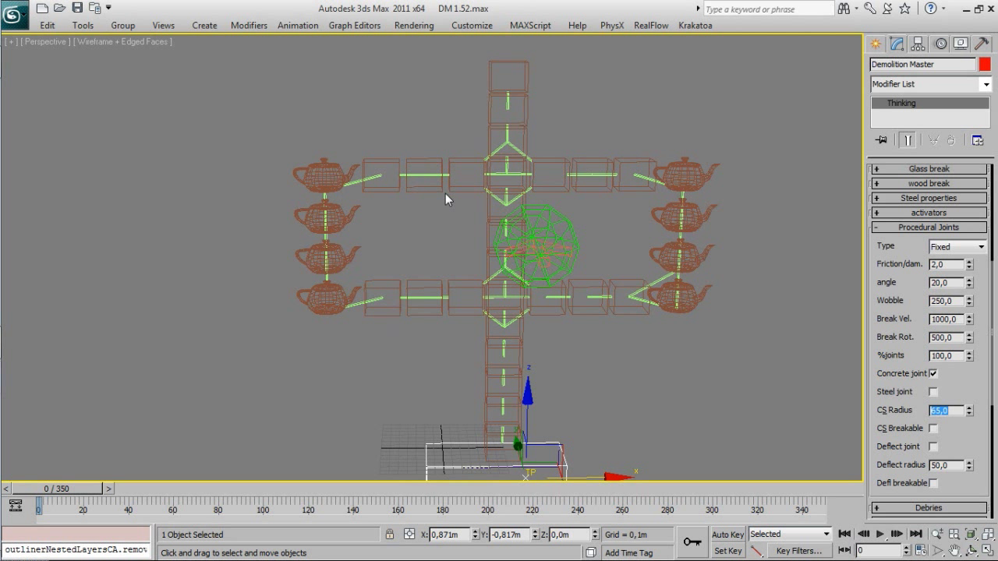
# Run the simulation from frame 0 in shaded display to check that the teapots stay attached on impact.
pyautogui.keyDown('alt'); pyautogui.moveTo(493, 427); pyautogui.dragTo(522, 338, button='middle'); pyautogui.keyUp('alt')
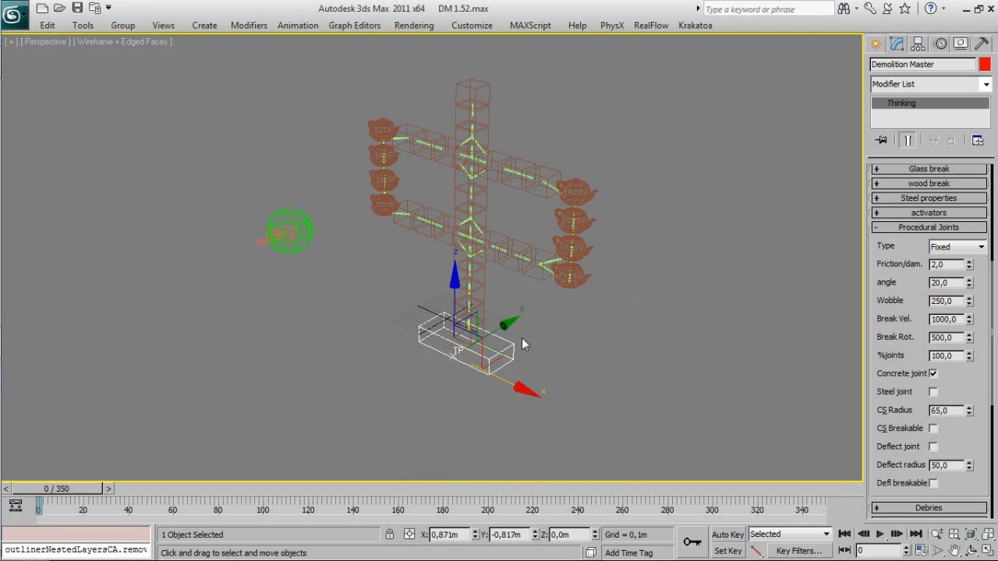
pyautogui.click(880, 534)
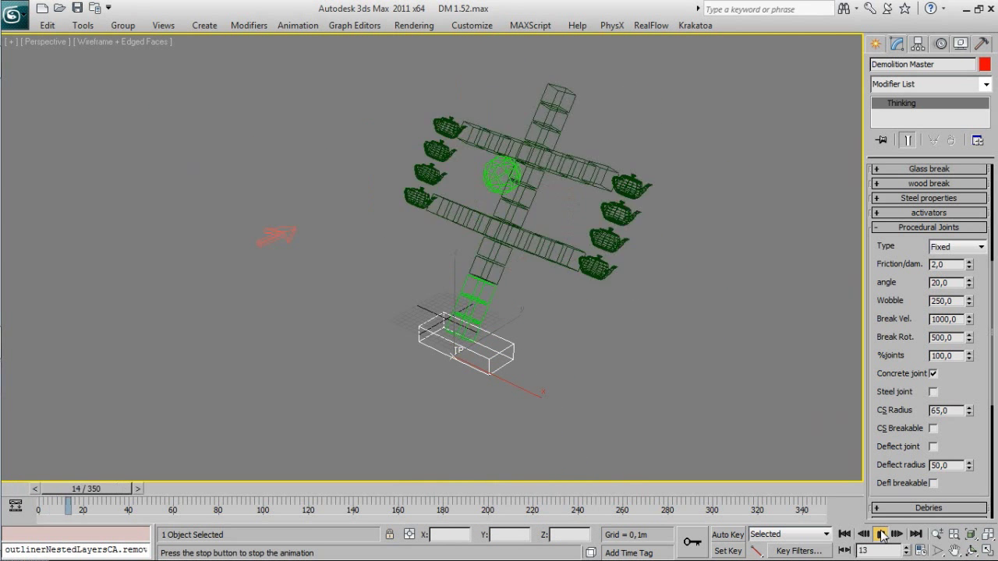
pyautogui.click(39, 489)
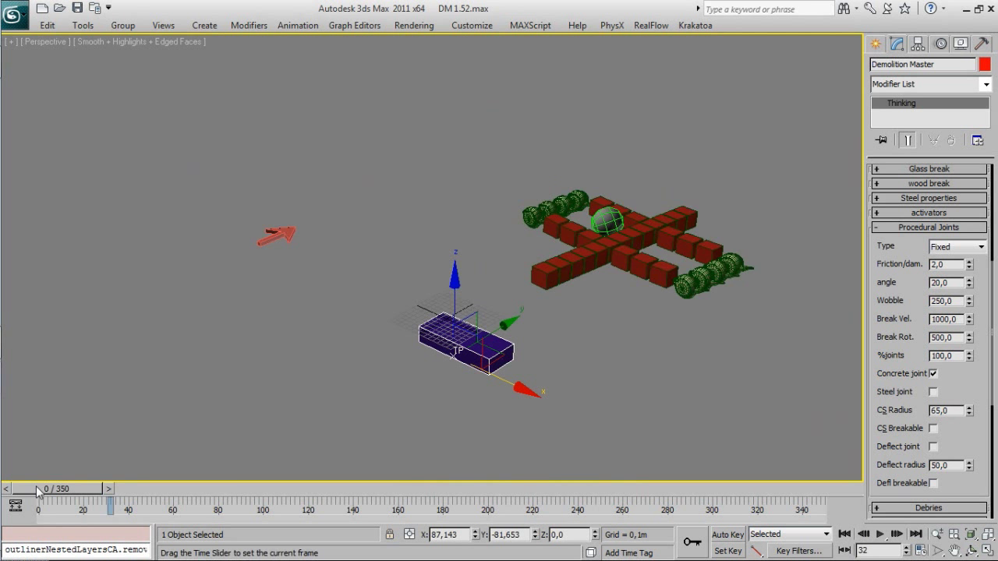
pyautogui.click(882, 534)
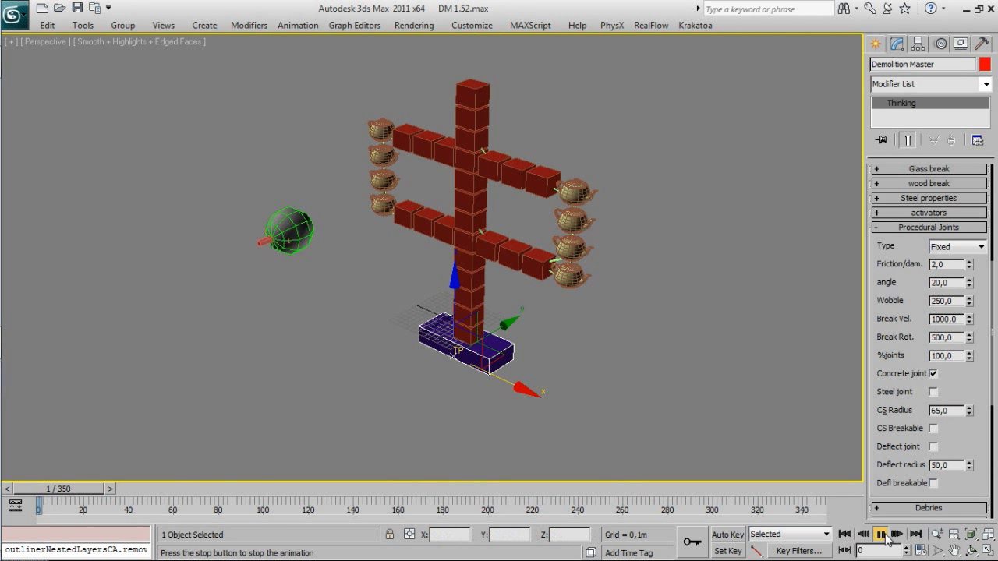
pyautogui.click(882, 535)
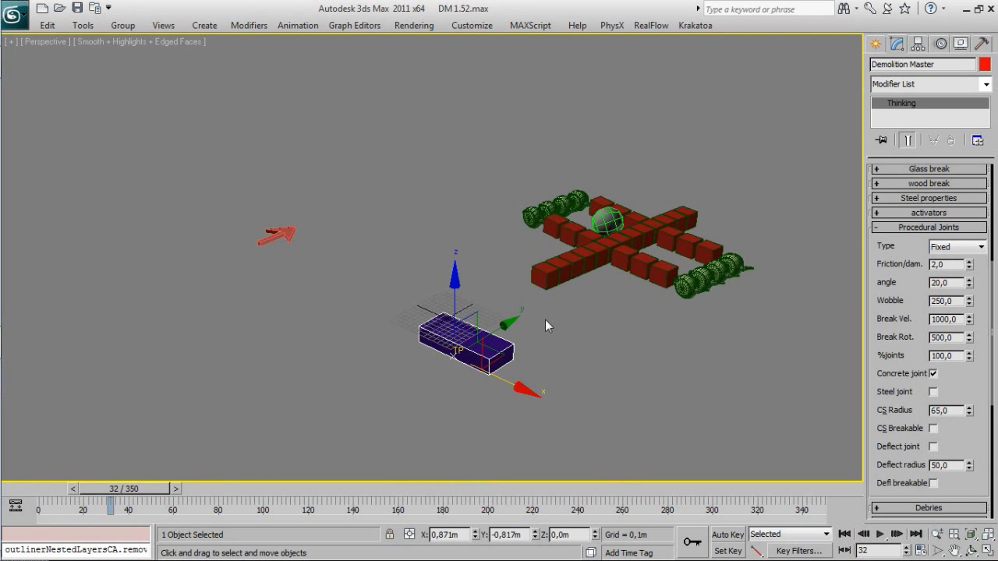
# Replay the simulation to examine how the column separates from the deflector base, and return to frame 0.
pyautogui.scroll(4, 545, 320)
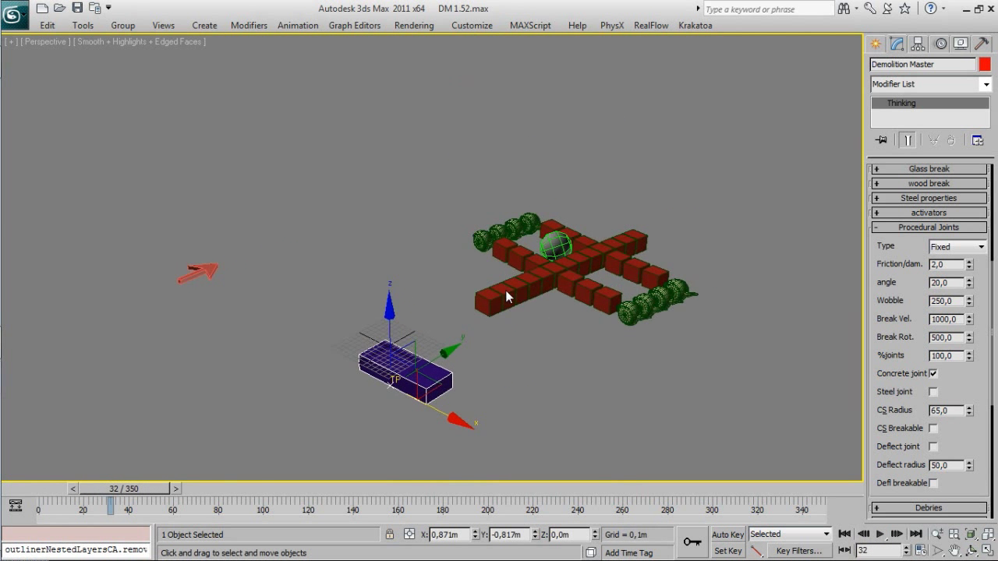
pyautogui.click(51, 489)
pyautogui.click(881, 535)
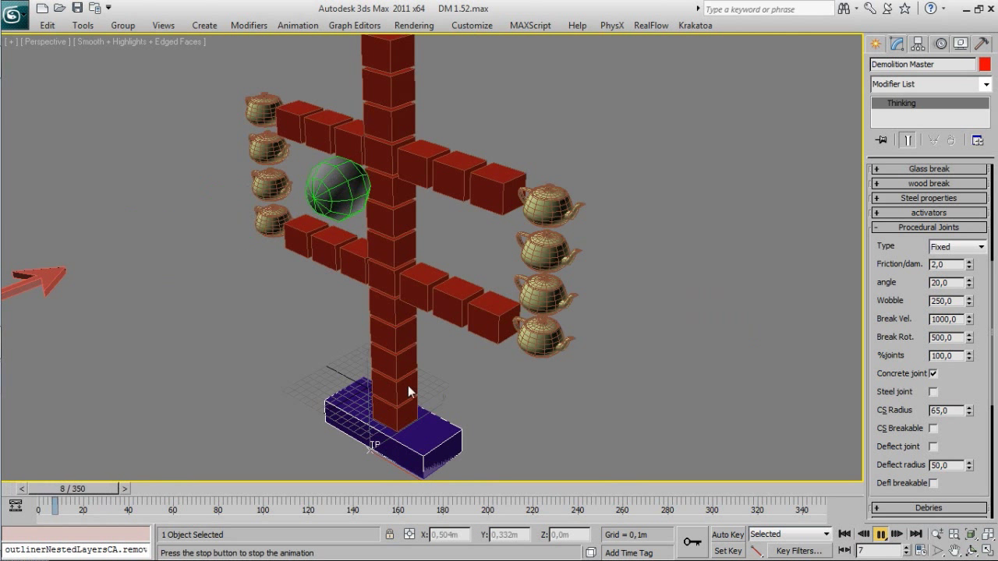
pyautogui.click(881, 535)
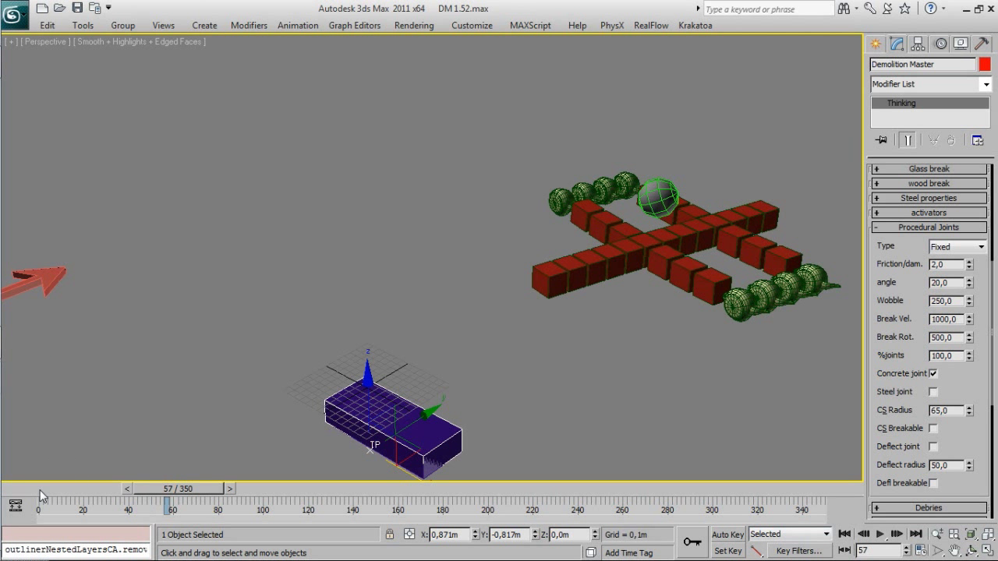
pyautogui.click(75, 489)
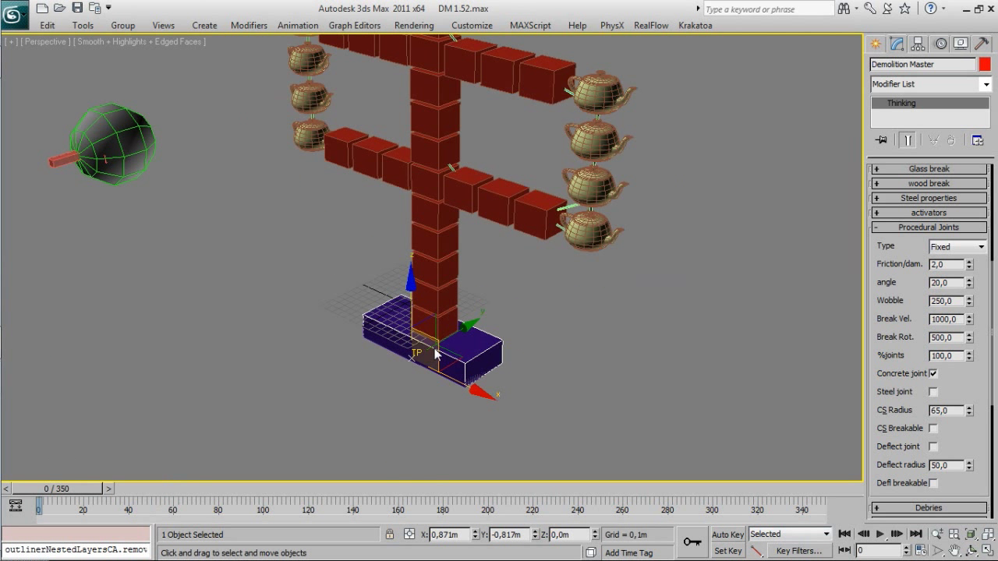
# Show the scene in wireframe, enable Deflect joint, and inspect the joints between the column and the deflector base.
pyautogui.press('F3')
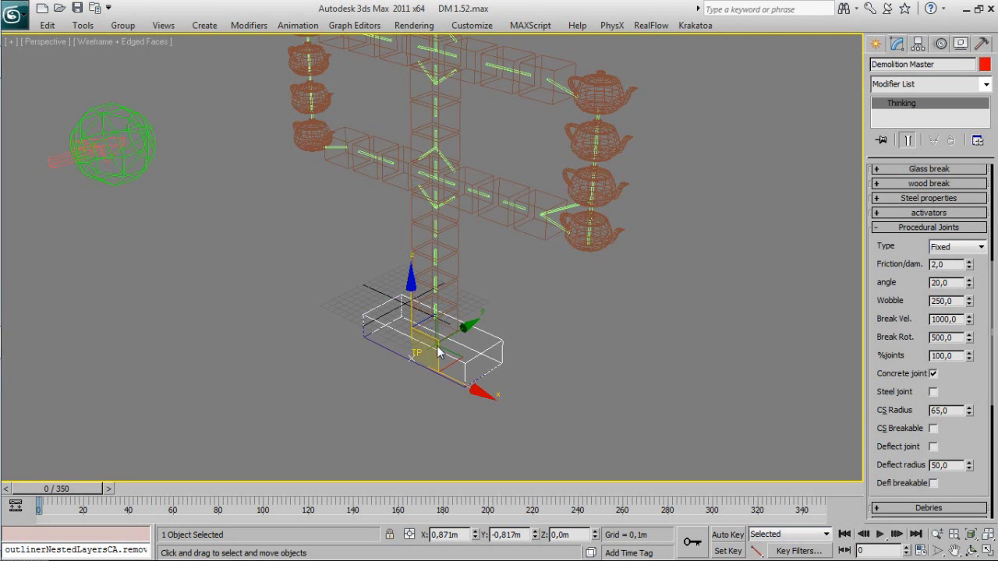
pyautogui.moveTo(536, 368); pyautogui.dragTo(502, 312, button='middle')
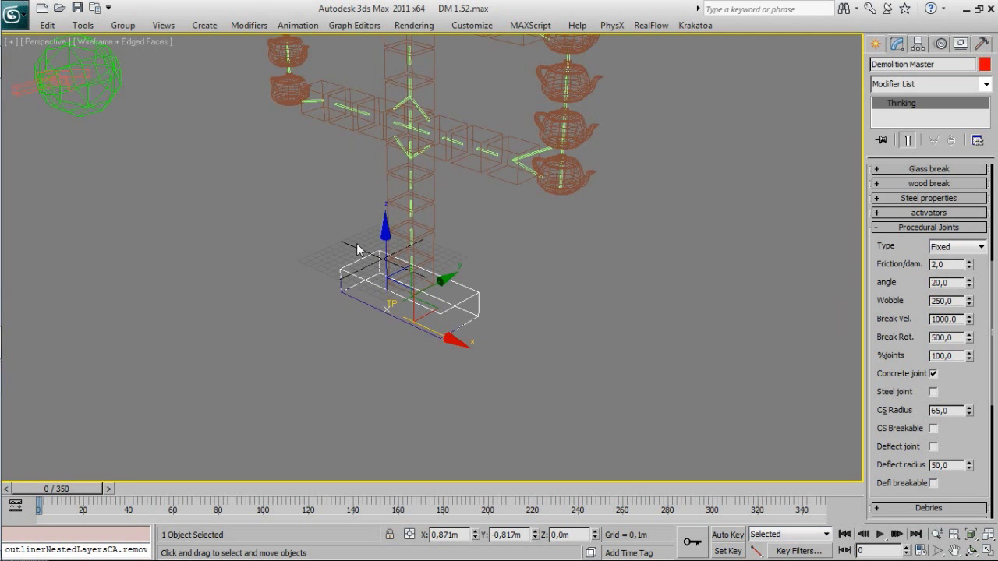
pyautogui.click(934, 446)
pyautogui.keyDown('alt'); pyautogui.moveTo(394, 271); pyautogui.dragTo(451, 242, button='middle'); pyautogui.keyUp('alt')
pyautogui.moveTo(419, 319)
pyautogui.mouseDown(button='middle')
pyautogui.moveTo(474, 281)
pyautogui.moveTo(432, 323)
pyautogui.mouseUp(button='middle')
pyautogui.scroll(6, 472, 279)
pyautogui.moveTo(484, 260); pyautogui.dragTo(448, 281, button='middle')
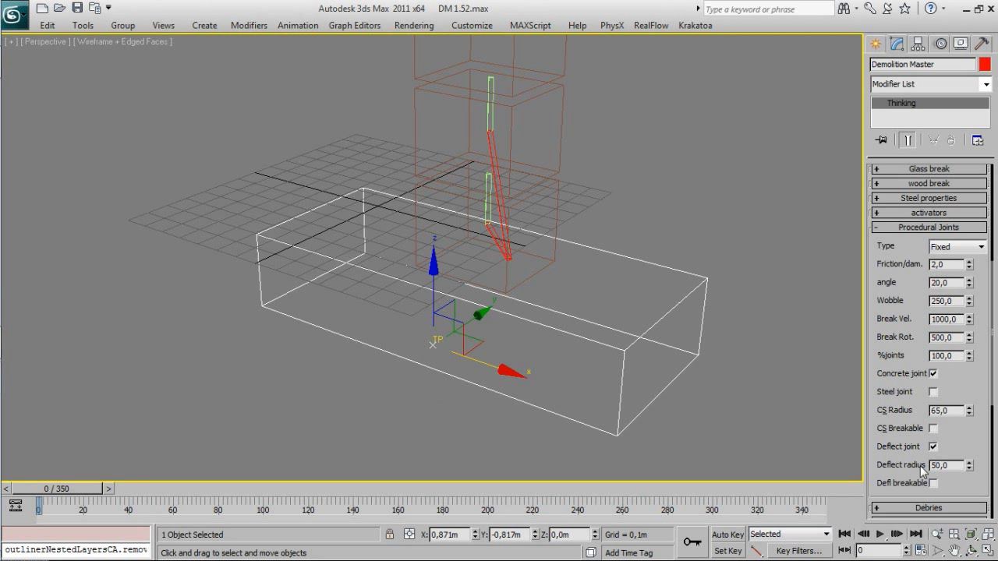
# Set the Deflect radius to 30 and inspect the joints along the base and column.
pyautogui.doubleClick(945, 466)
pyautogui.moveTo(481, 210); pyautogui.dragTo(499, 251, button='middle')
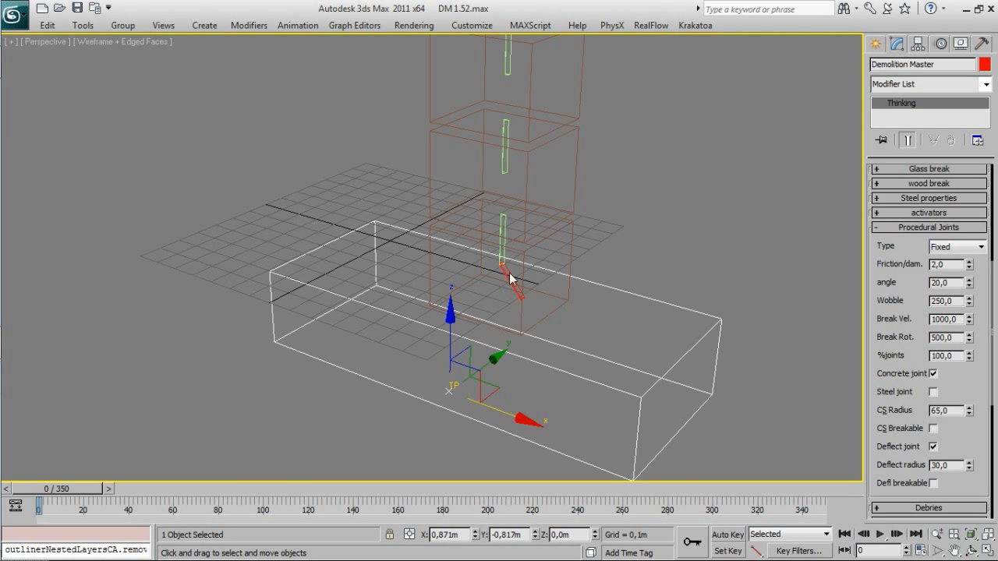
pyautogui.moveTo(509, 274); pyautogui.dragTo(496, 390, button='middle')
pyautogui.keyDown('alt'); pyautogui.moveTo(501, 166); pyautogui.dragTo(483, 234, button='middle'); pyautogui.keyUp('alt')
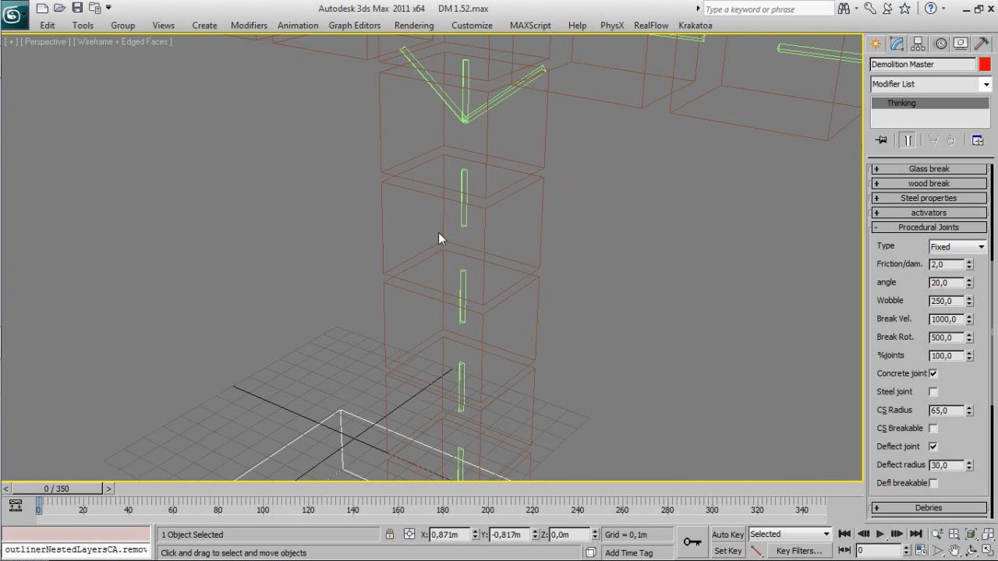
pyautogui.scroll(-5, 439, 236)
pyautogui.keyDown('alt'); pyautogui.moveTo(488, 202); pyautogui.dragTo(501, 294, button='middle'); pyautogui.keyUp('alt')
# Run the simulation twice in shaded display to examine how the column holds to the base, and scrub the opening frames.
pyautogui.click(880, 534)
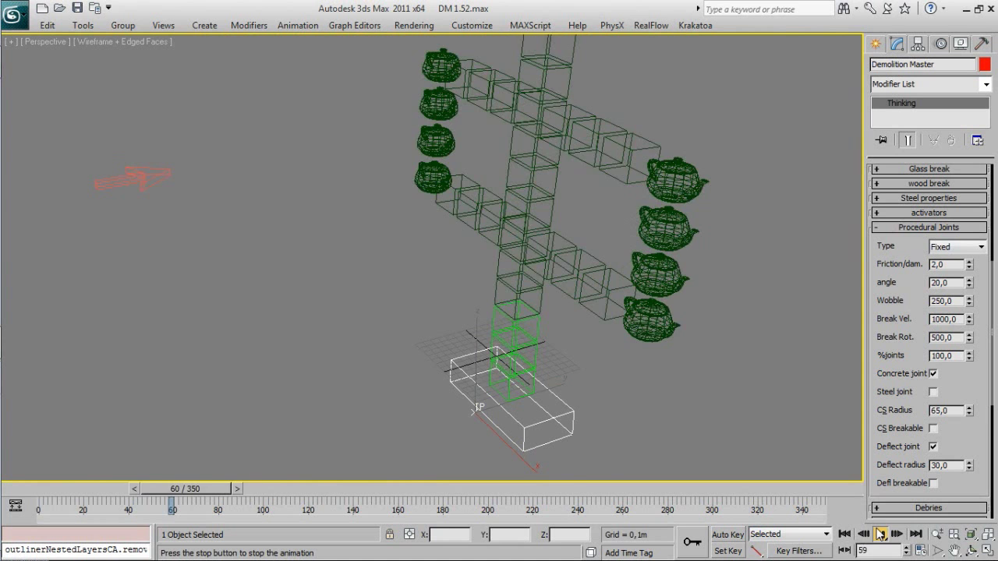
pyautogui.press('F3')
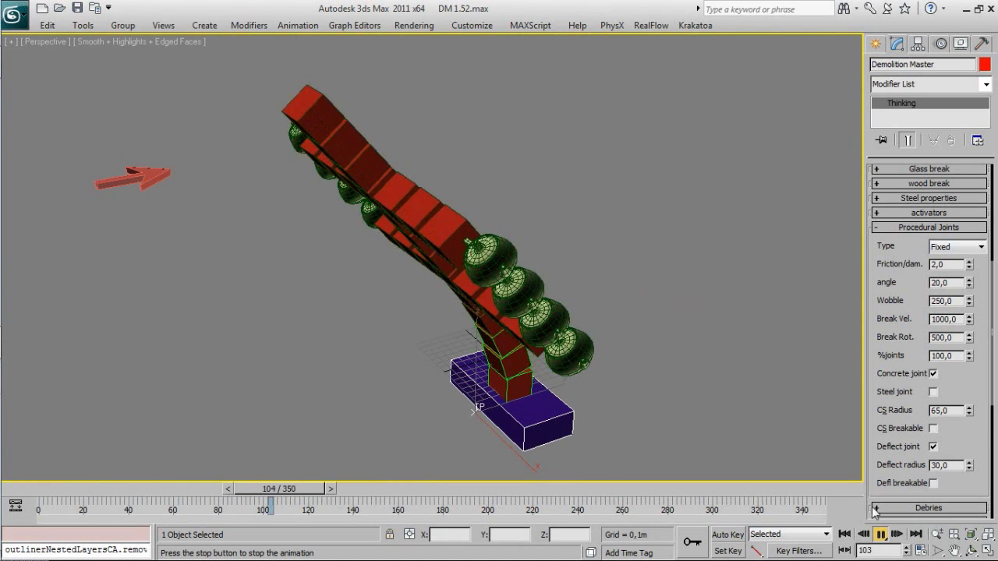
pyautogui.scroll(-3, 578, 351)
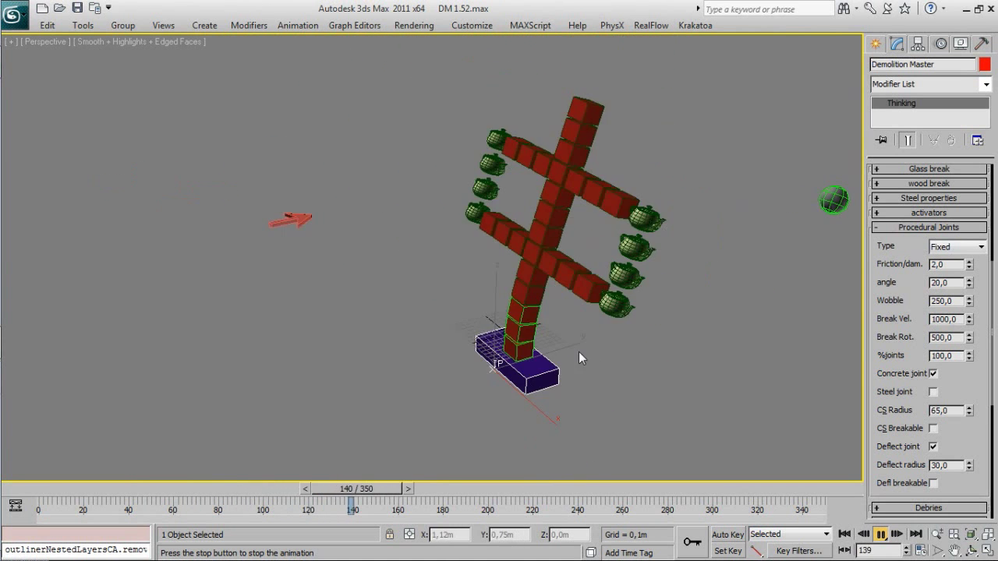
pyautogui.keyDown('alt'); pyautogui.moveTo(481, 374); pyautogui.dragTo(528, 377, button='middle'); pyautogui.keyUp('alt')
pyautogui.moveTo(437, 489); pyautogui.dragTo(36, 491)
pyautogui.click(879, 535)
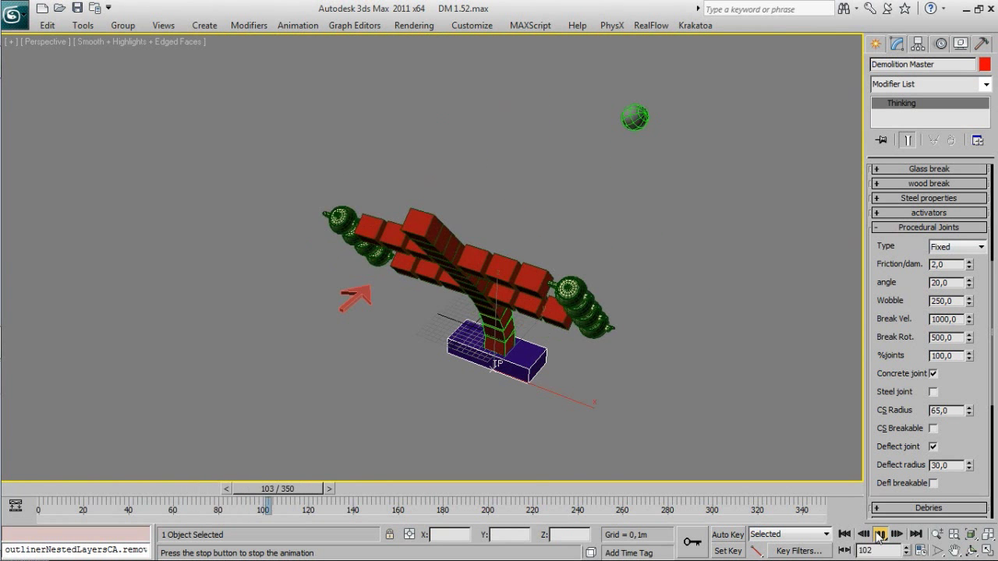
pyautogui.click(878, 535)
pyautogui.click(37, 488)
pyautogui.moveTo(37, 488); pyautogui.dragTo(58, 492)
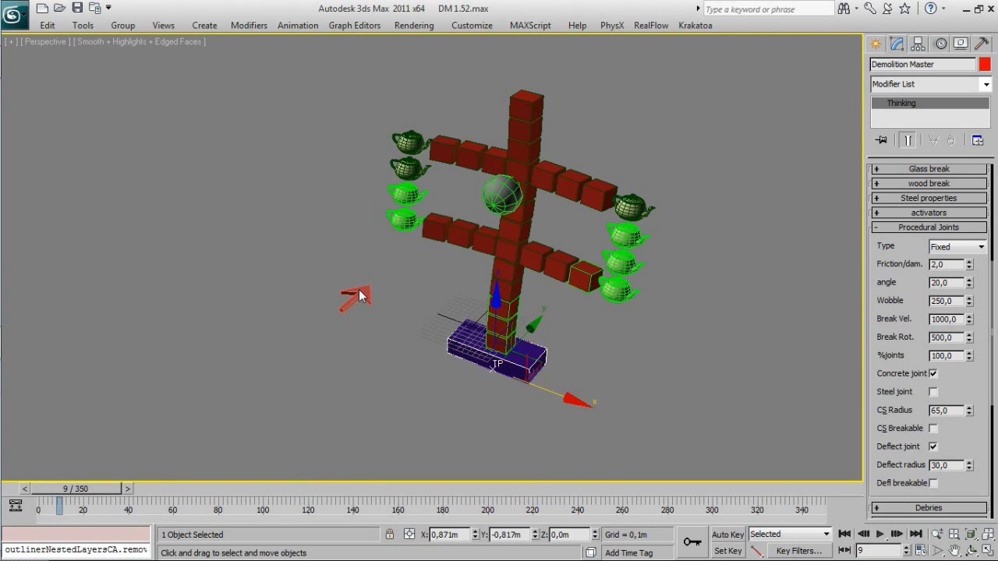
# Pin the Demolition Master parameters and move the bullet emitter arrow along X to -1,058 m, in line with the outer teapots.
pyautogui.click(881, 141)
pyautogui.click(367, 295)
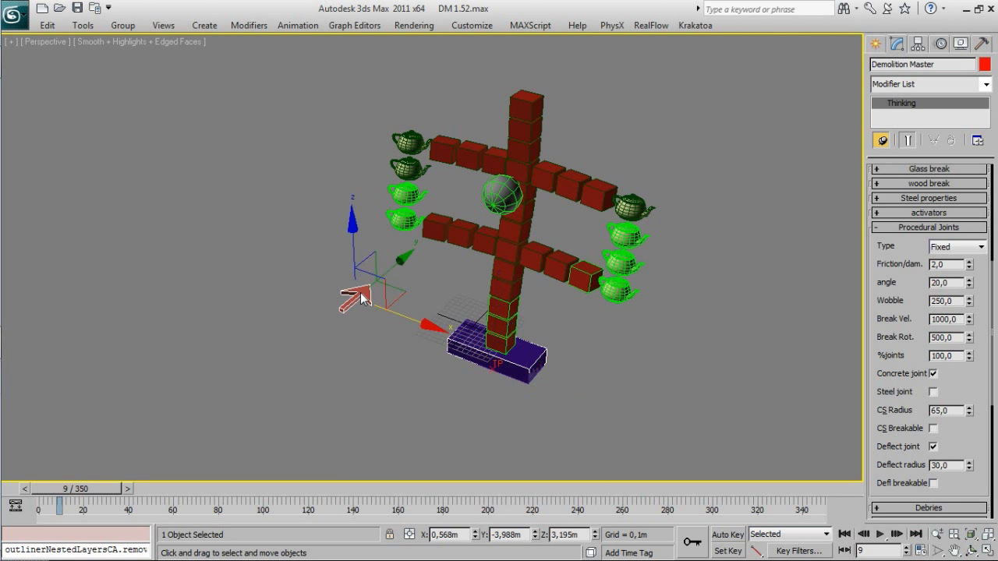
pyautogui.moveTo(406, 324); pyautogui.dragTo(294, 286)
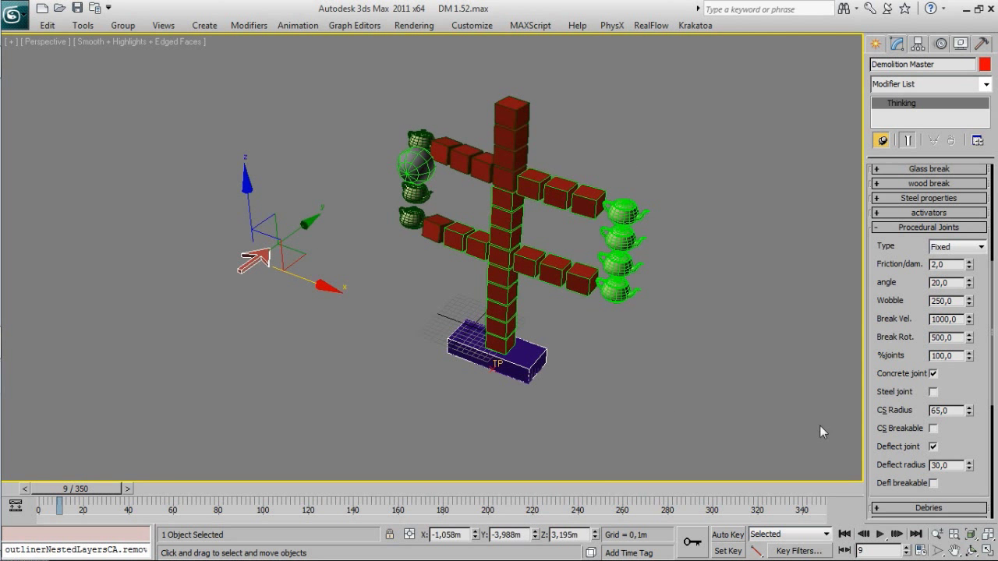
# Play and scrub the simulation with the shifted bullet, replay it from frame 0, and return to the start.
pyautogui.click(880, 534)
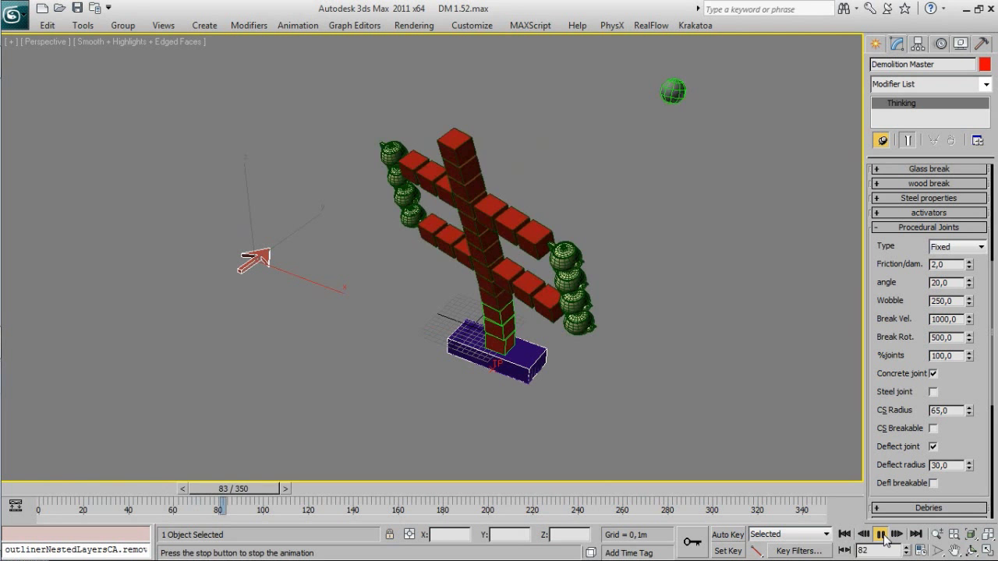
pyautogui.click(68, 488)
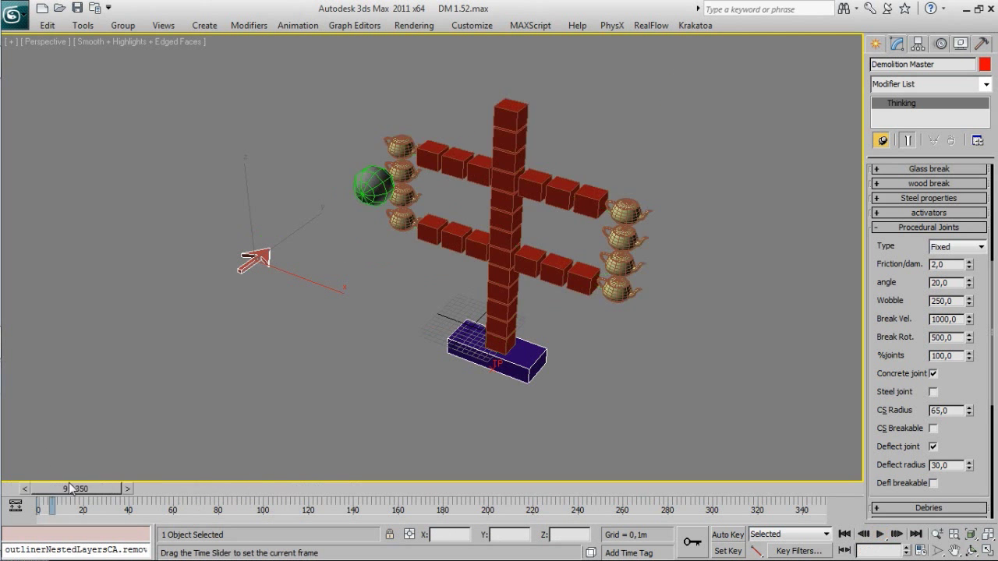
pyautogui.moveTo(68, 484); pyautogui.dragTo(290, 492)
pyautogui.click(40, 491)
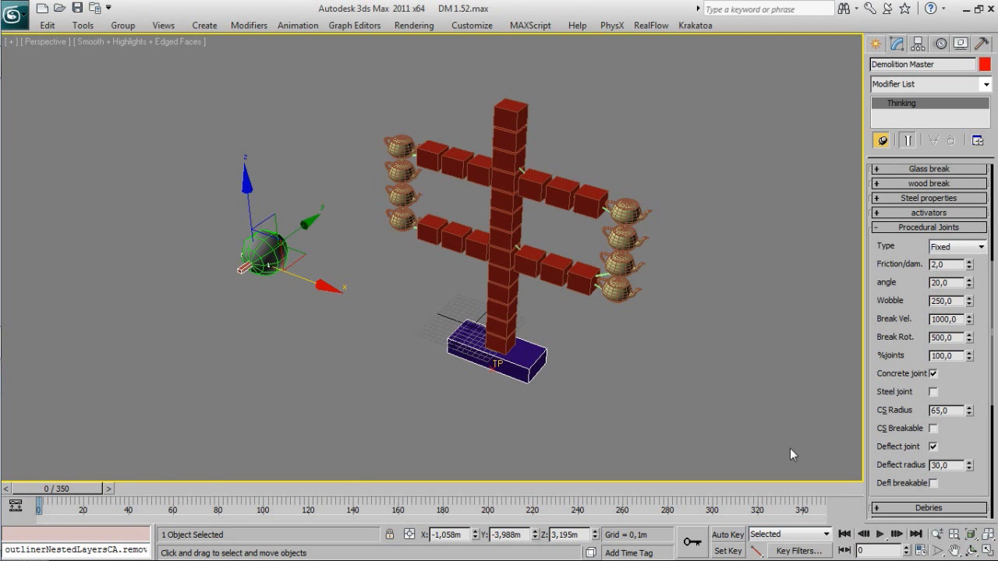
pyautogui.click(878, 534)
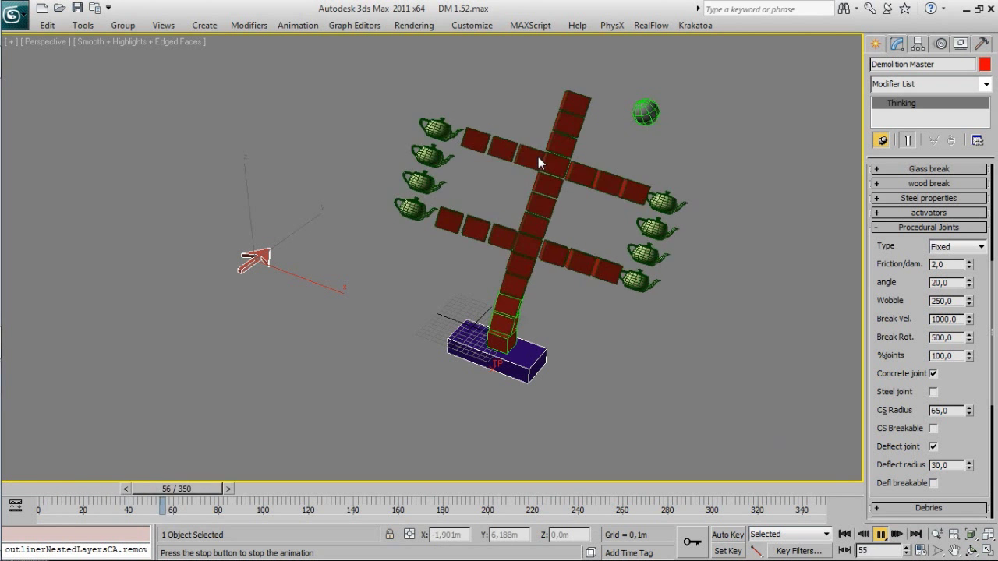
pyautogui.click(882, 535)
pyautogui.click(55, 486)
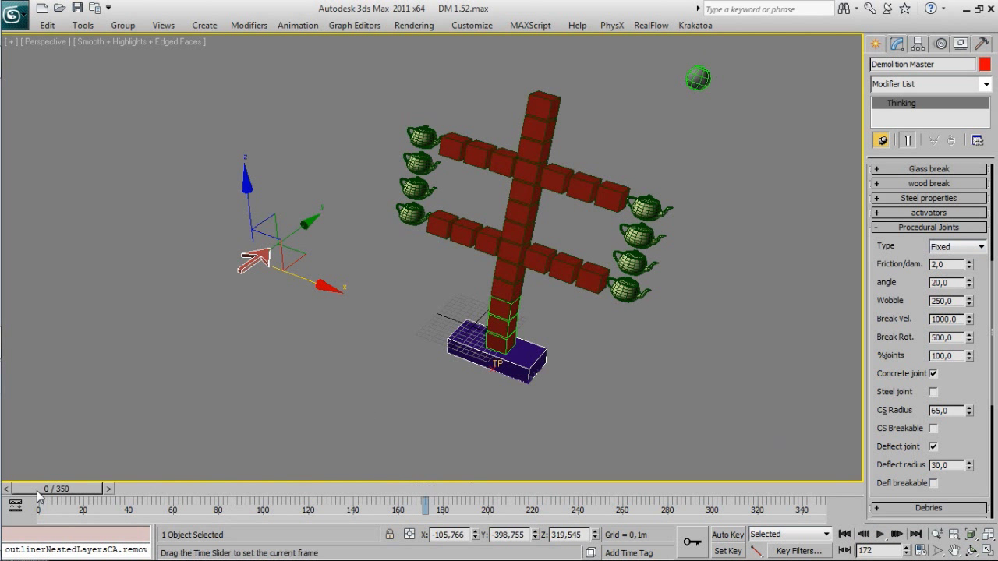
# Set the joint type to Ball with an angle of 2, run the simulation, and return to frame 0.
pyautogui.click(956, 247)
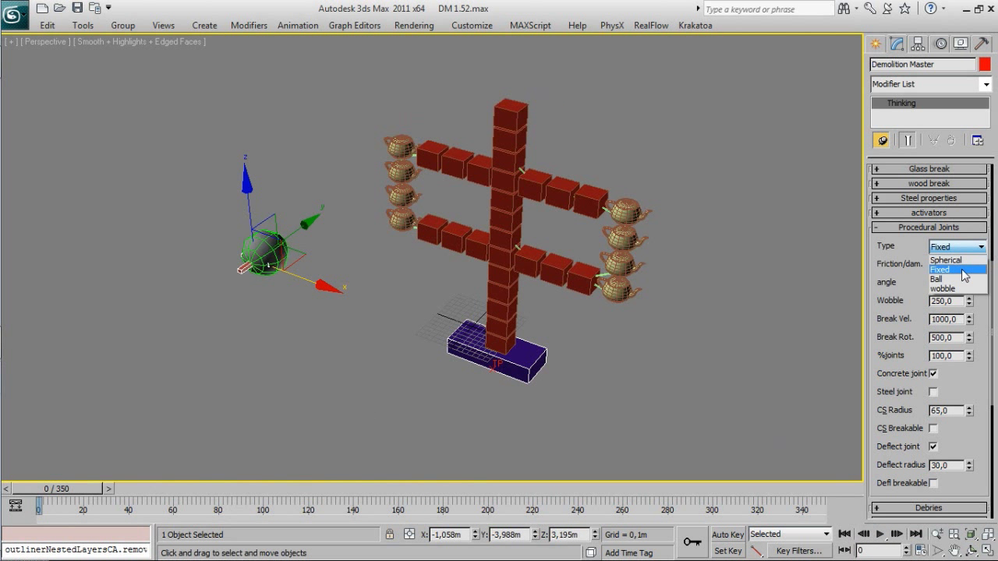
pyautogui.click(965, 279)
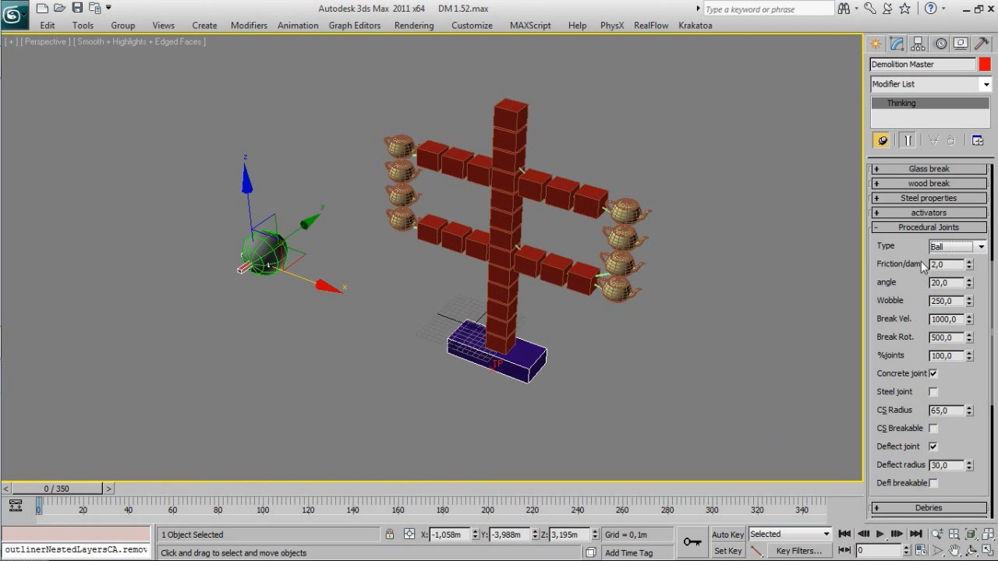
pyautogui.doubleClick(956, 284)
pyautogui.write('2')
pyautogui.click(879, 534)
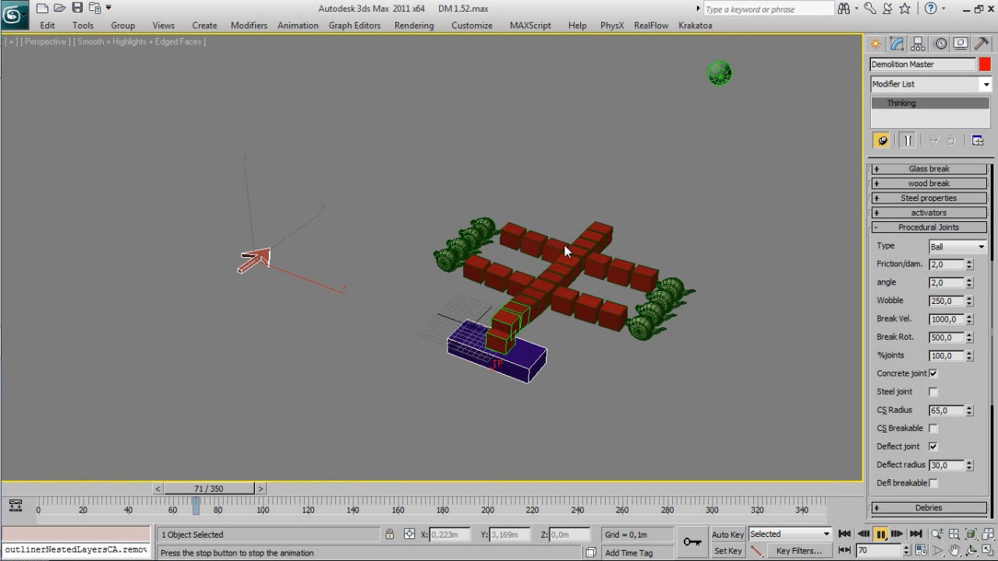
pyautogui.click(878, 534)
pyautogui.click(844, 535)
# Set the joint type to Fixed, enable CS Breakable, run the simulation, and return to frame 0.
pyautogui.click(958, 246)
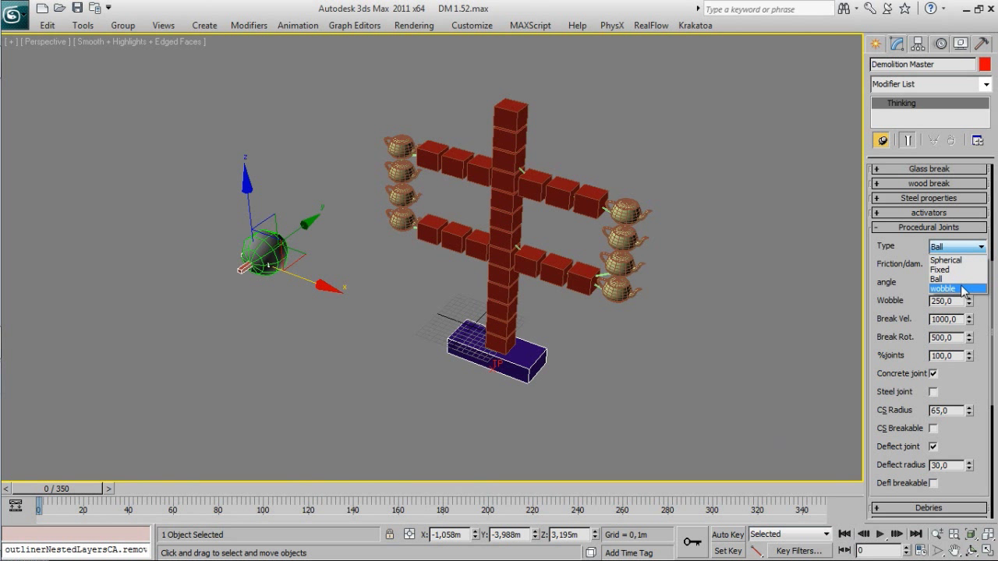
pyautogui.click(948, 271)
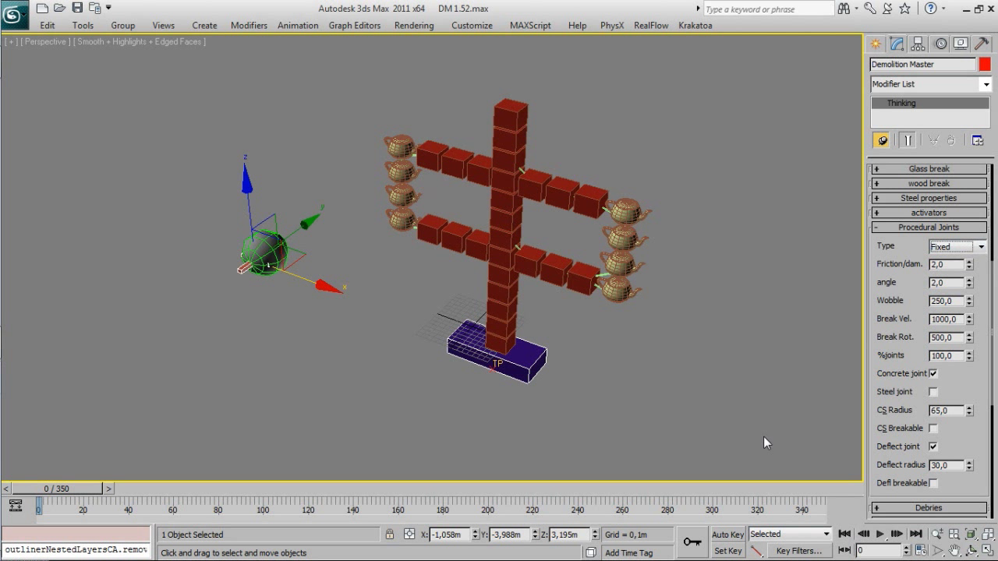
pyautogui.click(933, 429)
pyautogui.click(880, 534)
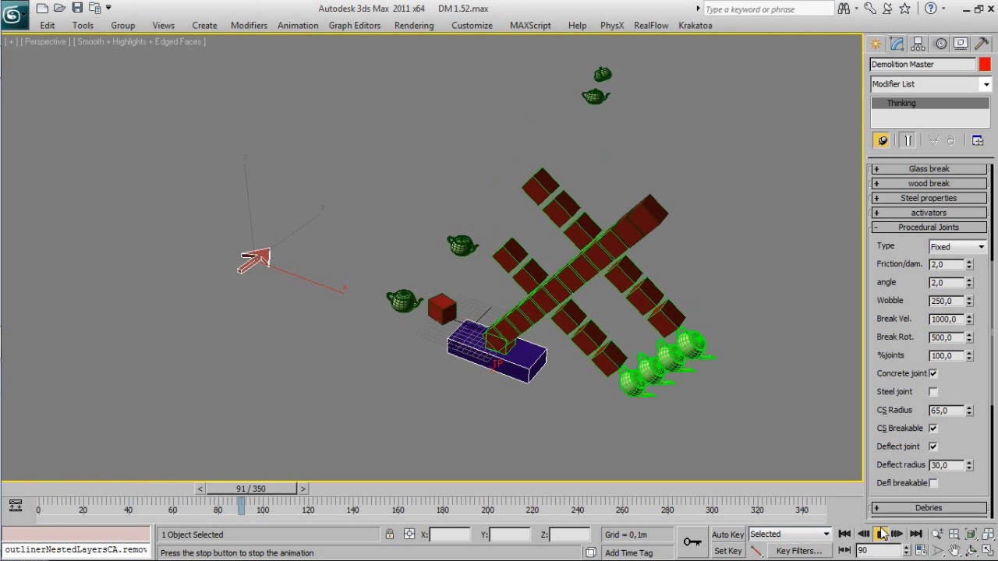
pyautogui.click(881, 534)
pyautogui.click(35, 488)
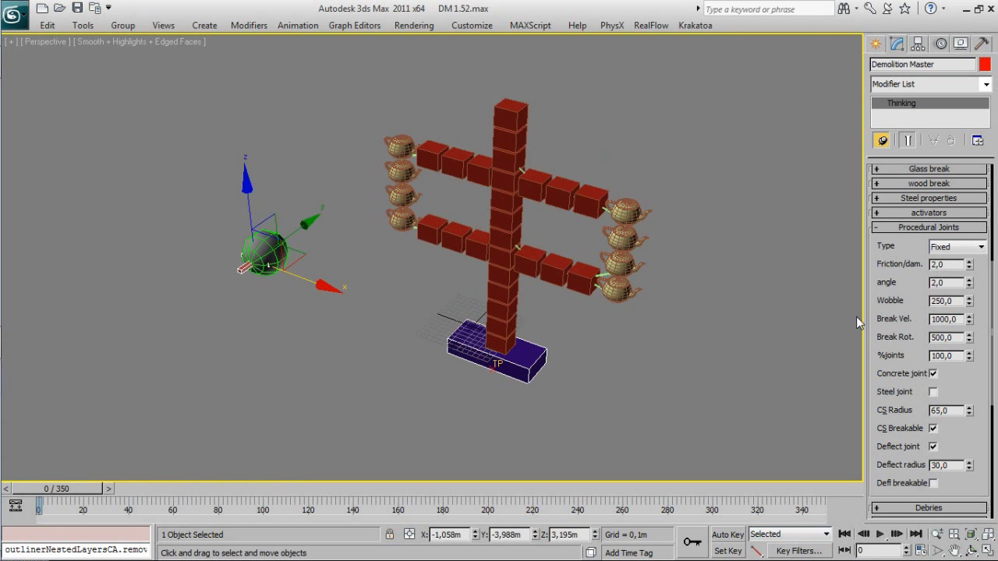
# Set Break Rot. to 700, test the joint breakage in the simulation, and return to frame 0.
pyautogui.doubleClick(957, 340)
pyautogui.write('700')
pyautogui.press('Return')
pyautogui.click(880, 534)
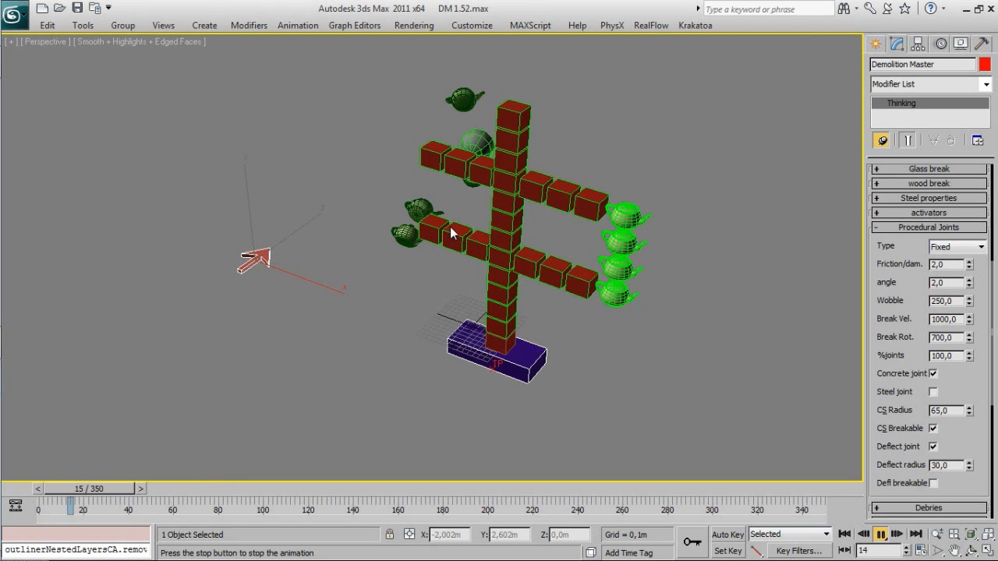
pyautogui.click(880, 535)
pyautogui.moveTo(23, 428)
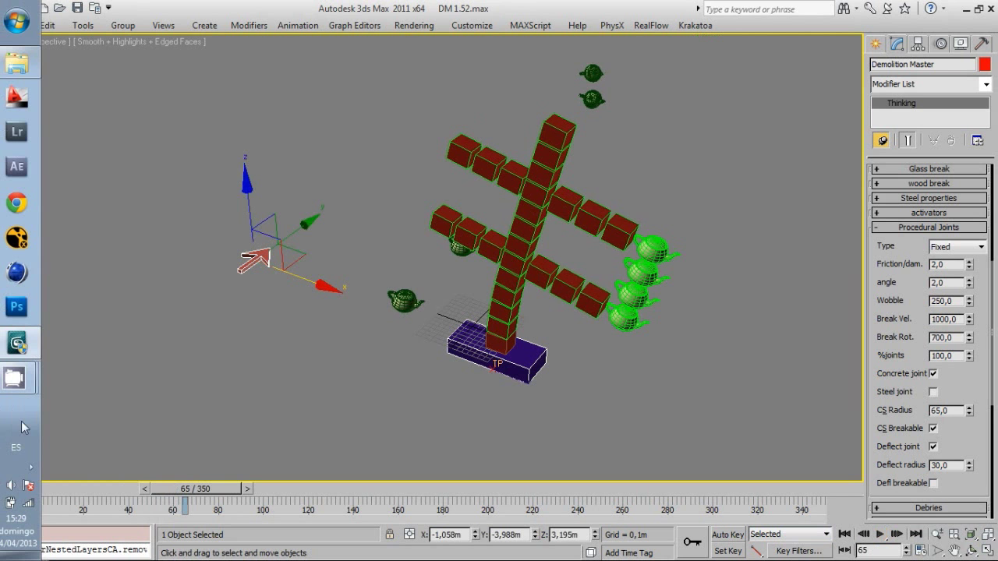
pyautogui.press('Home')
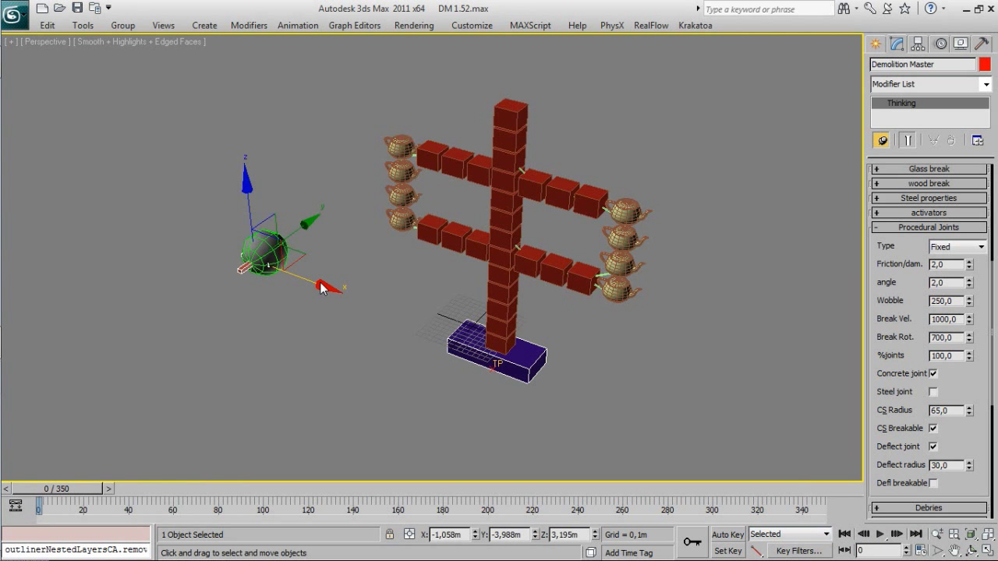
# Move the bullet emitter along X to 0,394 m to aim at the column, run the simulation, and return to frame 0.
pyautogui.moveTo(321, 288); pyautogui.dragTo(411, 319)
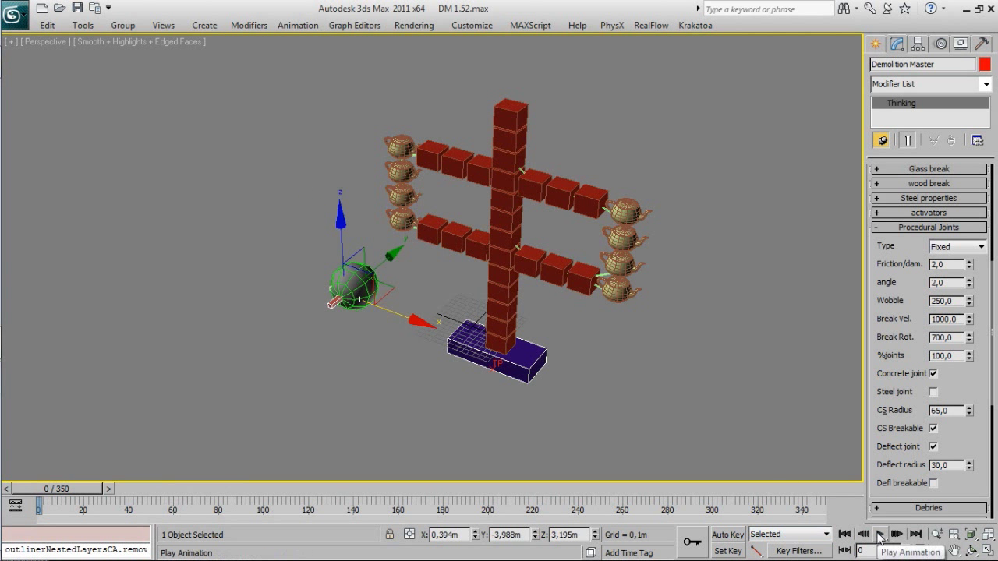
pyautogui.click(880, 535)
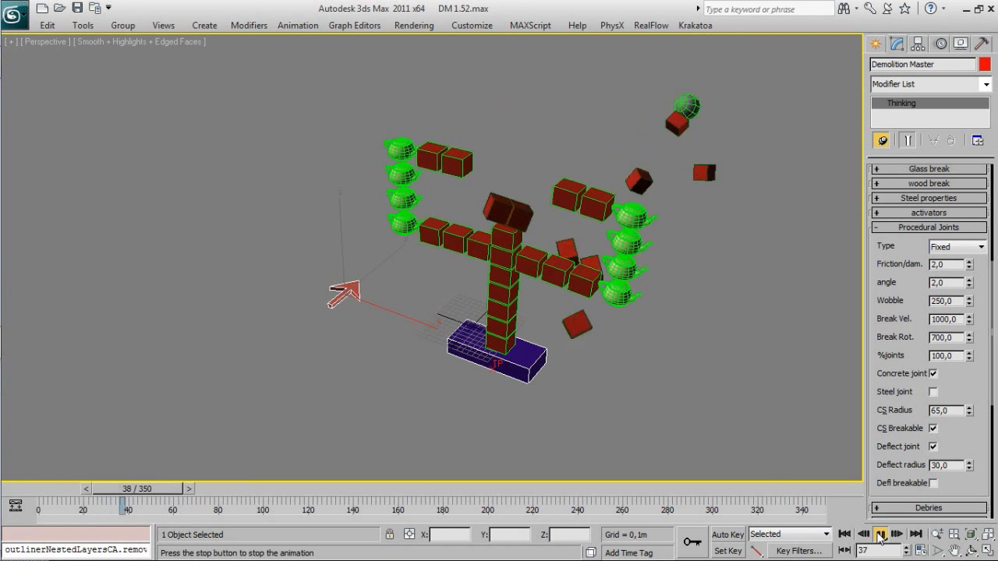
pyautogui.click(880, 535)
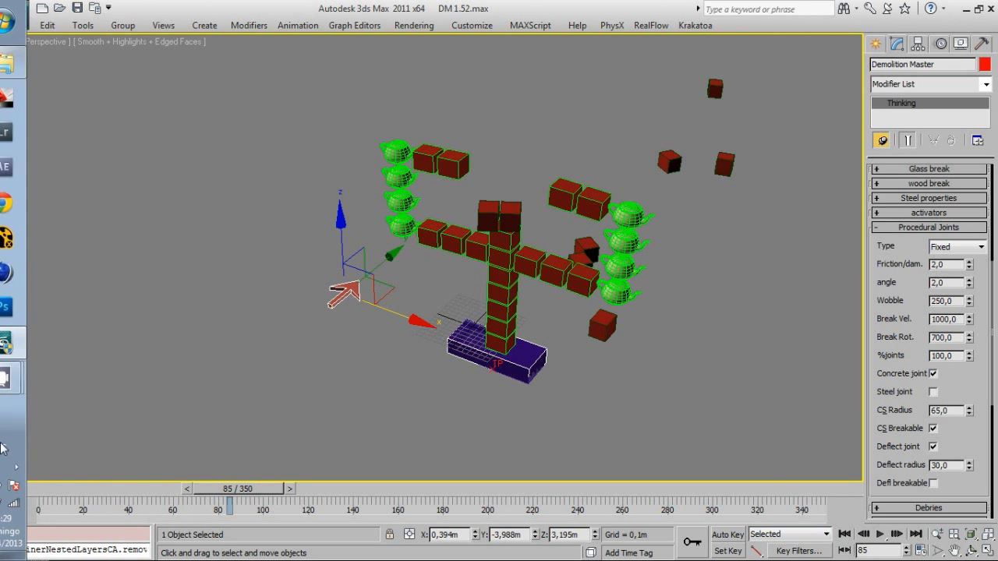
pyautogui.moveTo(47, 486); pyautogui.dragTo(35, 487)
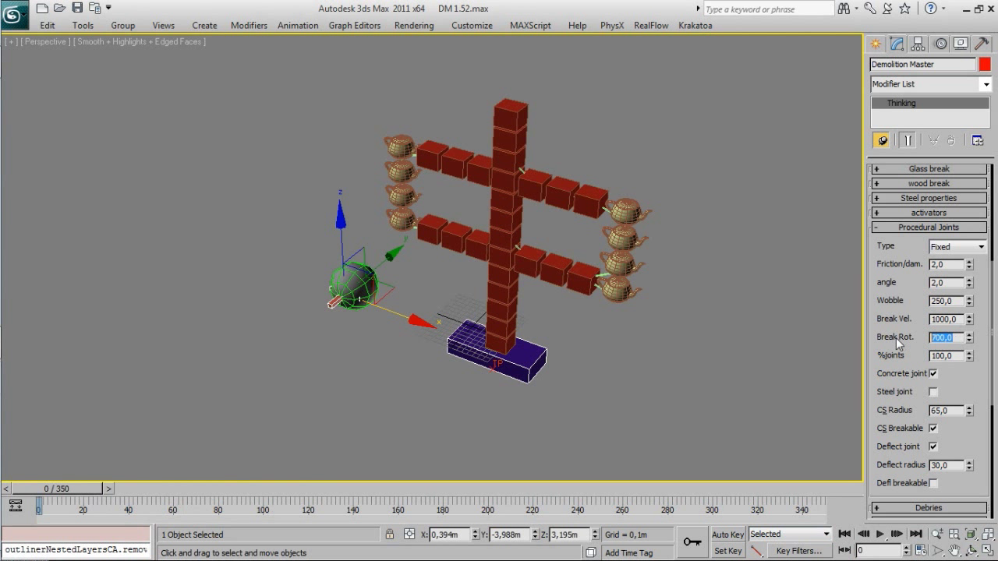
# Set Break Rot. to 1000, run the simulation against the column, and return to frame 0.
pyautogui.write('1000')
pyautogui.press('Return')
pyautogui.click(881, 535)
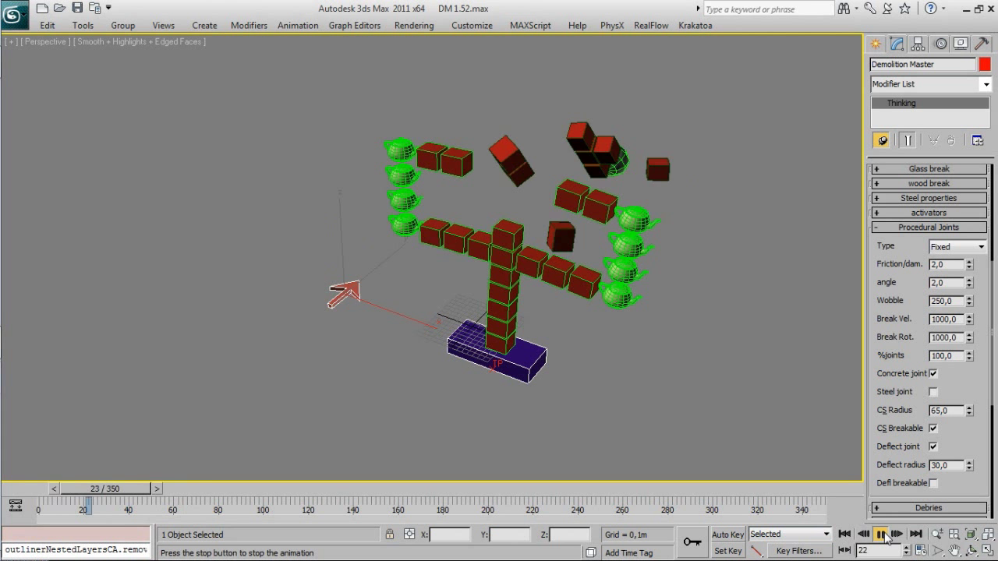
pyautogui.click(45, 488)
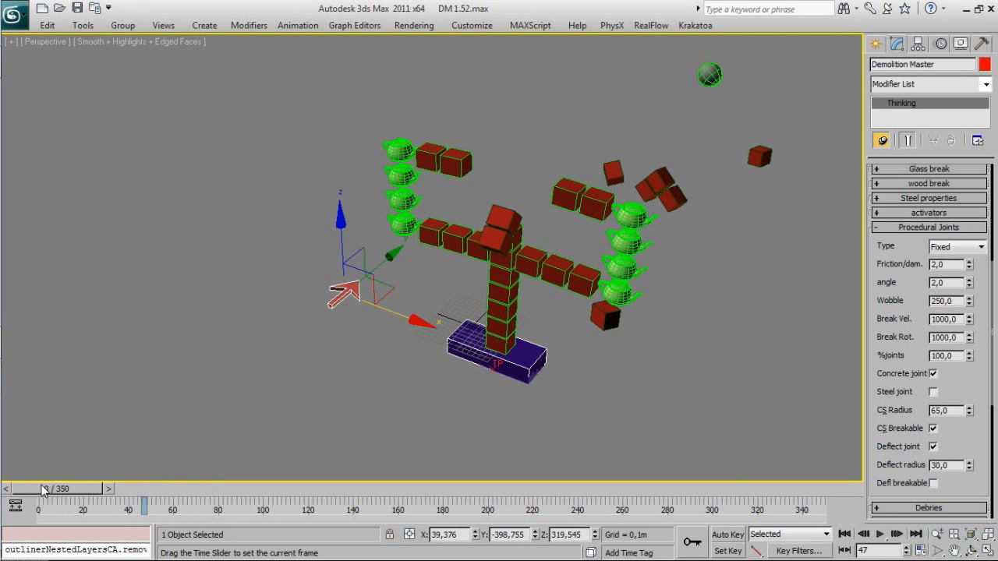
# Lower the bullet emitter along Z to 2,571 m, run the simulation, and return to frame 0.
pyautogui.moveTo(347, 245); pyautogui.dragTo(348, 283)
pyautogui.click(879, 535)
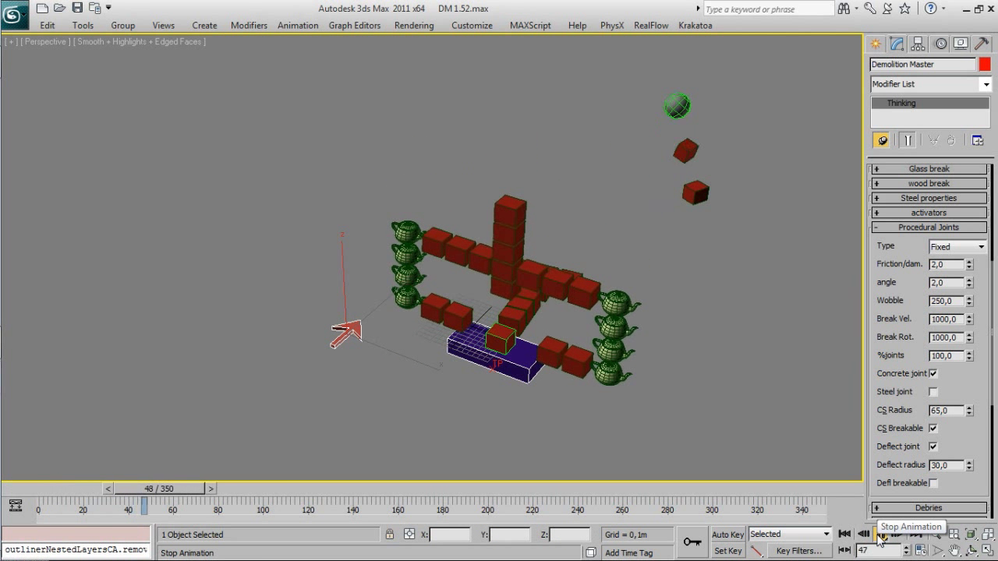
pyautogui.click(57, 484)
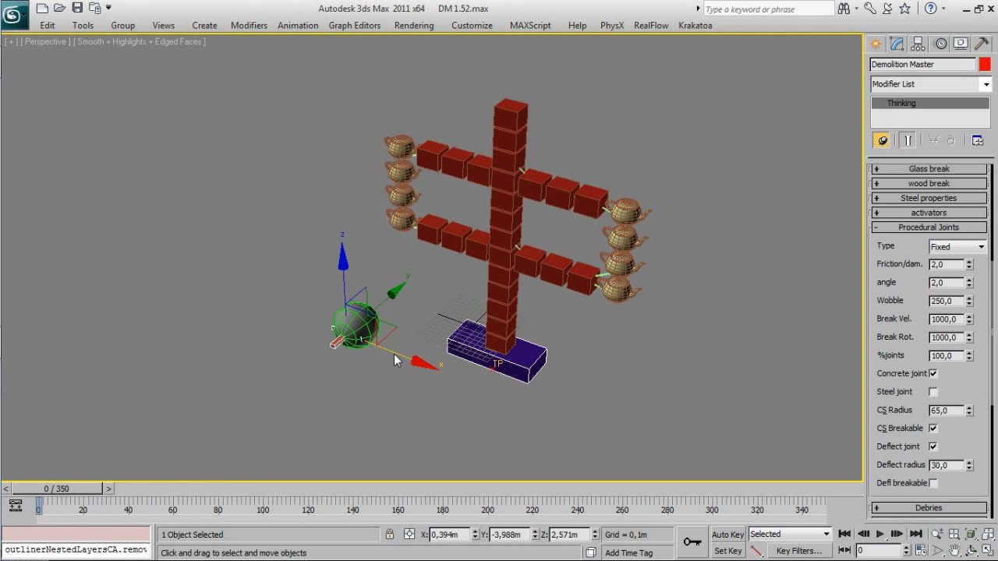
# Move the bullet emitter along X toward the lower arm beside the column and run the simulation.
pyautogui.moveTo(394, 360); pyautogui.dragTo(453, 381)
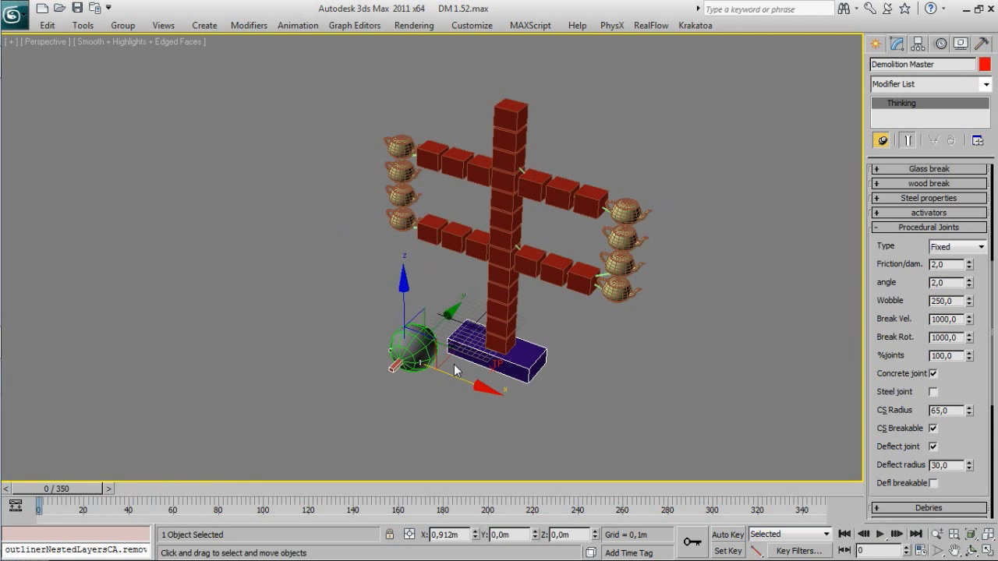
pyautogui.click(878, 535)
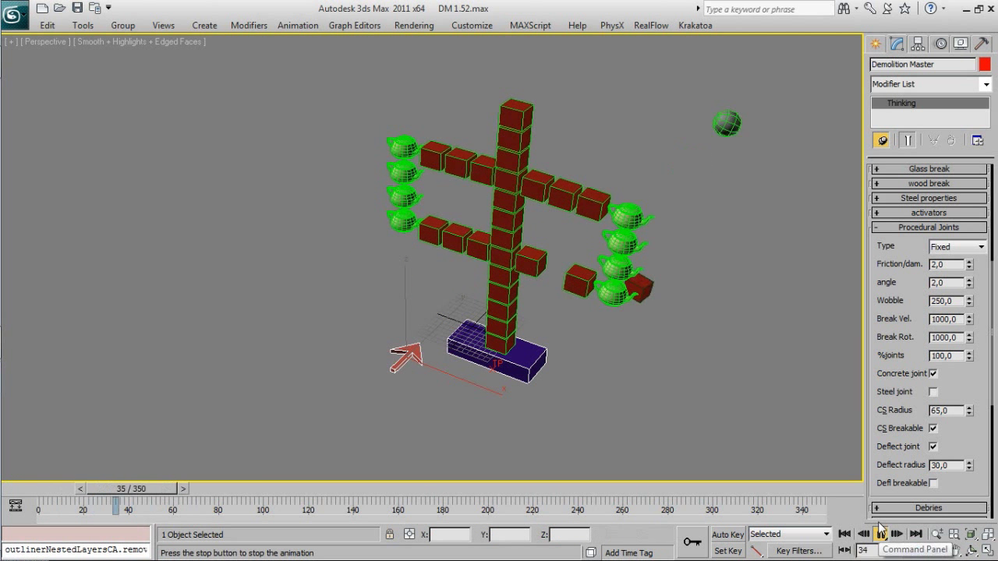
pyautogui.press('Escape')
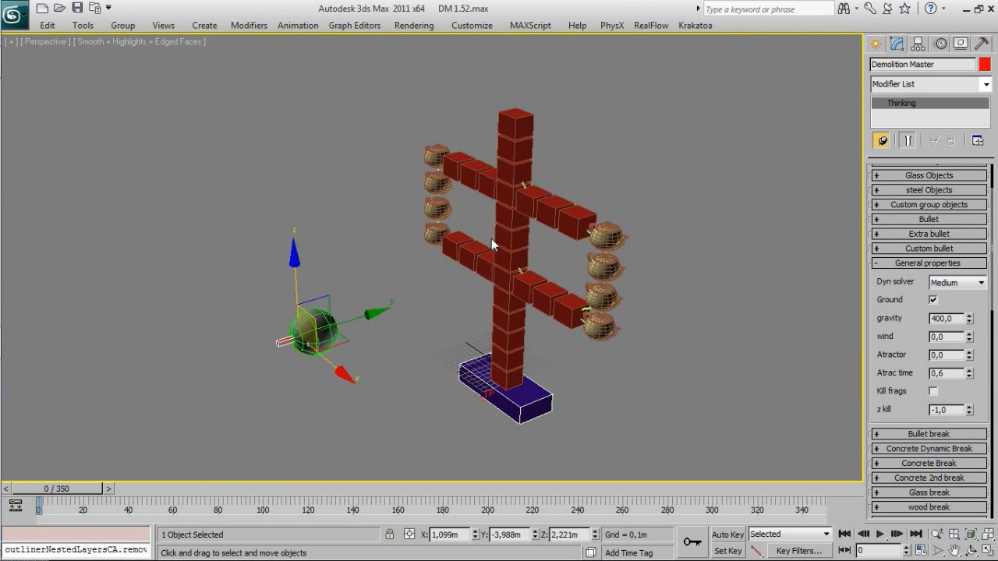
# Check the joints in wireframe, run the simulation with the emitter at X 1,099 m, Z 2,221 m, and return to frame 0.
pyautogui.press('F3')
pyautogui.keyDown('alt'); pyautogui.moveTo(456, 282); pyautogui.dragTo(640, 277, button='middle'); pyautogui.keyUp('alt')
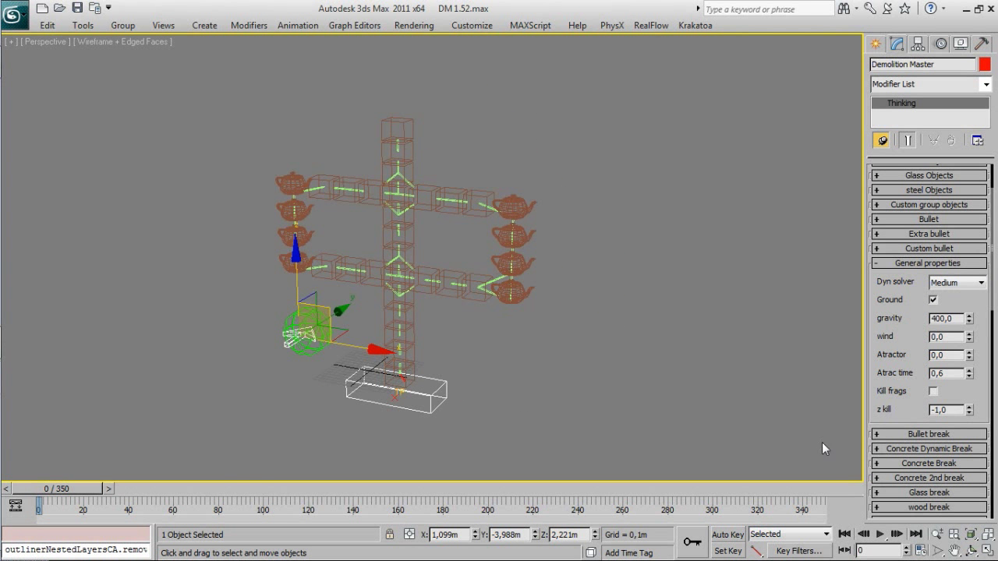
pyautogui.click(879, 535)
pyautogui.press('F3')
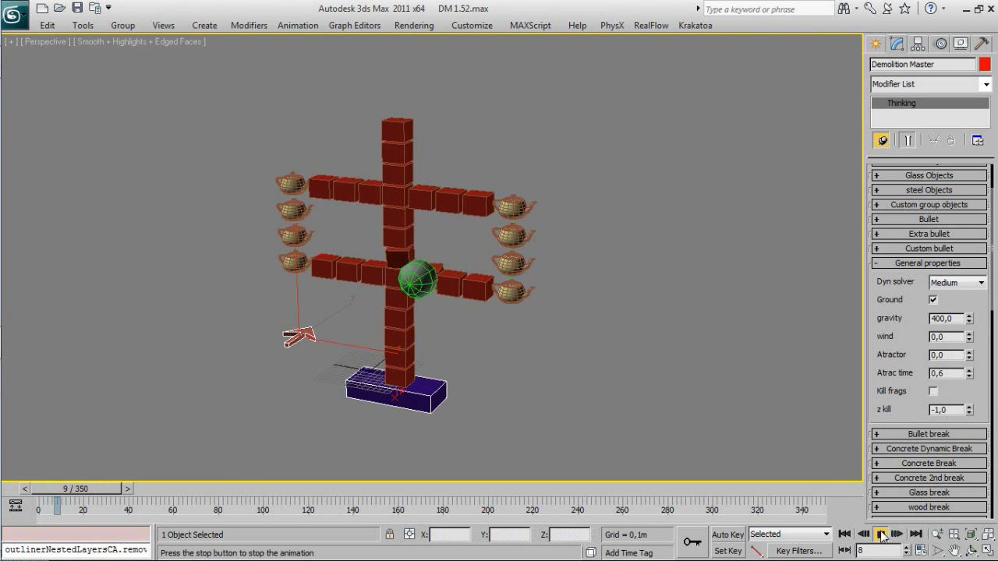
pyautogui.click(880, 534)
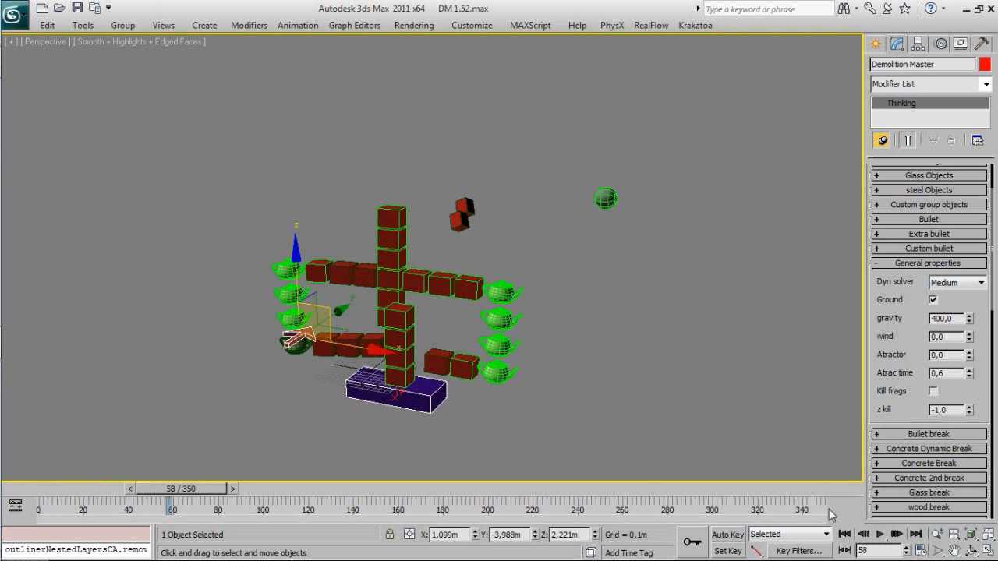
pyautogui.click(54, 489)
# Move the deflector box beside the column's base to X 1,534 m, Z -0,12 m and examine its joints in wireframe.
pyautogui.keyDown('alt'); pyautogui.moveTo(432, 358); pyautogui.dragTo(407, 351, button='middle'); pyautogui.keyUp('alt')
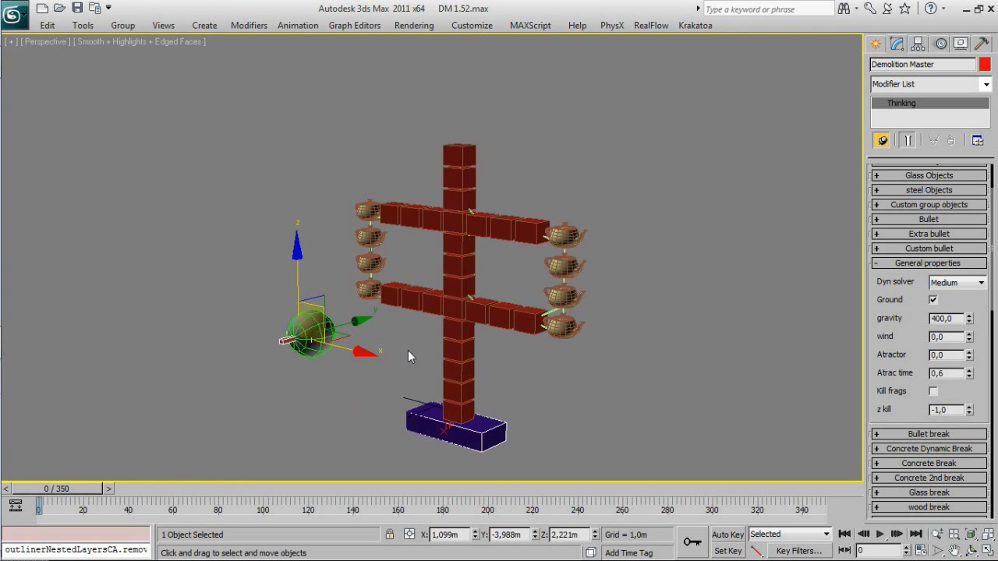
pyautogui.moveTo(388, 385); pyautogui.dragTo(367, 301, button='middle')
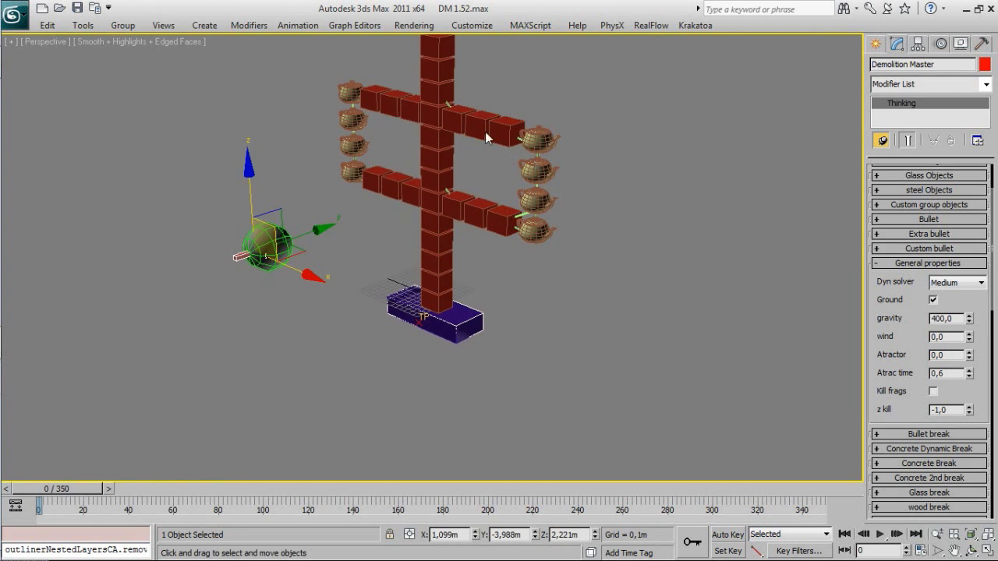
pyautogui.click(461, 338)
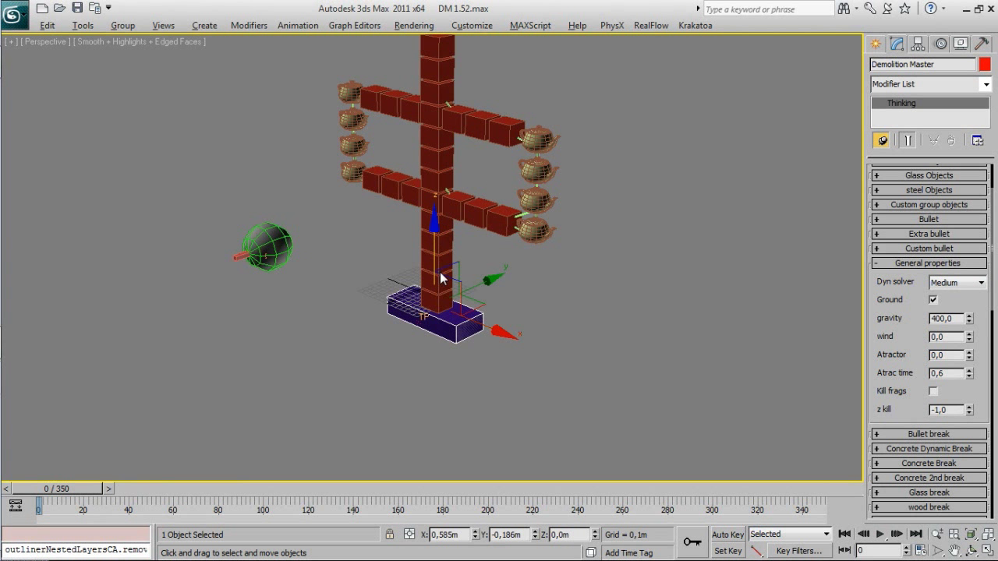
pyautogui.keyDown('alt'); pyautogui.moveTo(444, 278); pyautogui.dragTo(460, 293, button='middle'); pyautogui.keyUp('alt')
pyautogui.moveTo(458, 301); pyautogui.dragTo(515, 313)
pyautogui.press('F3')
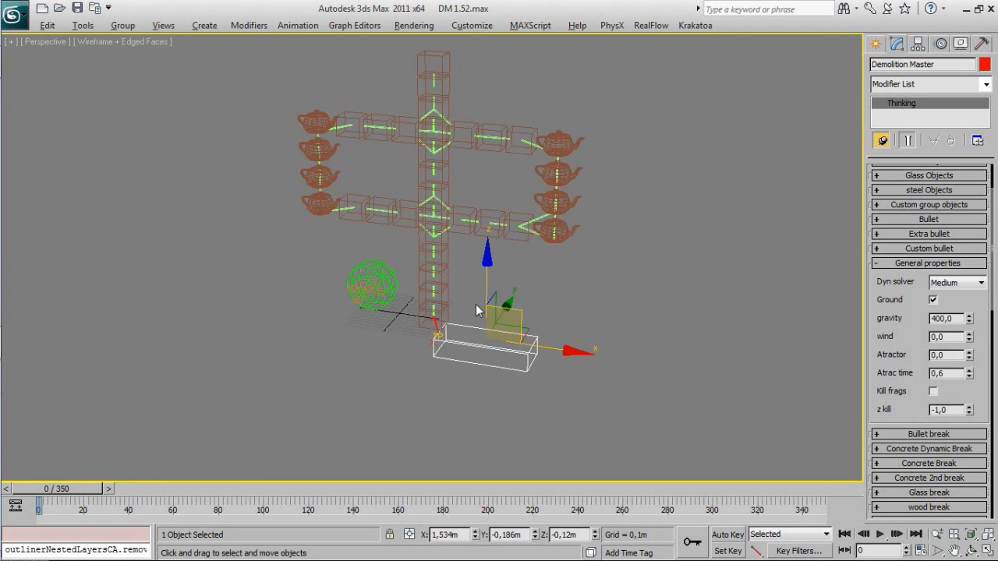
pyautogui.keyDown('alt'); pyautogui.moveTo(477, 310); pyautogui.dragTo(475, 308, button='middle'); pyautogui.keyUp('alt')
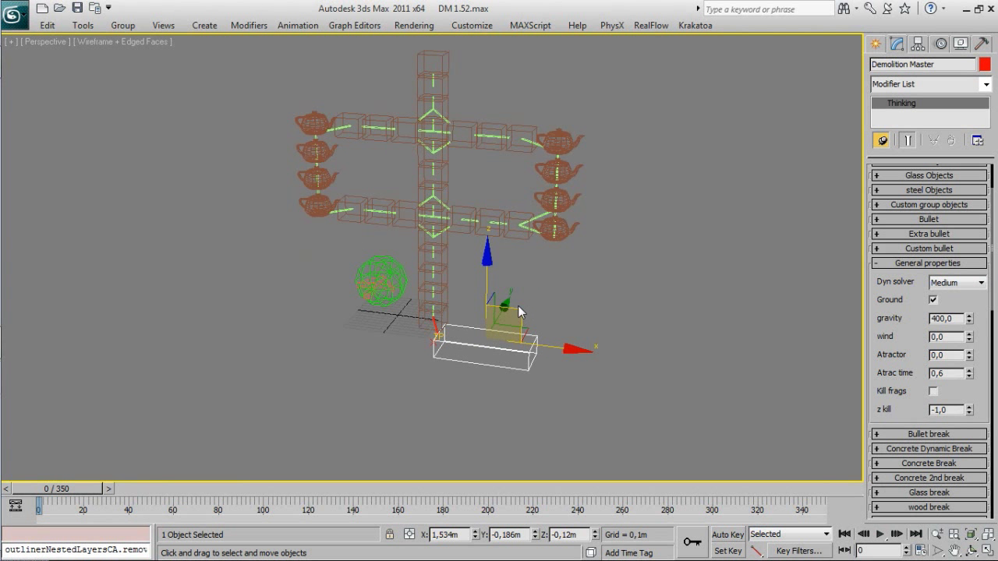
# Move the deflector box onto the top of the column at X 0,751 m, Z 4,727 m and run the simulation.
pyautogui.moveTo(520, 305); pyautogui.dragTo(473, 12)
pyautogui.moveTo(447, 141); pyautogui.dragTo(508, 161, button='middle')
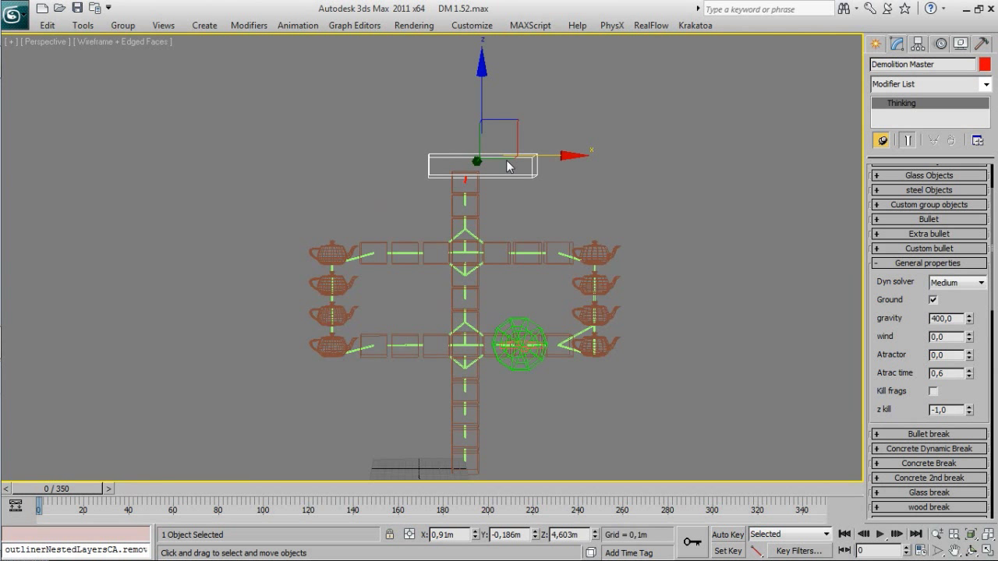
pyautogui.moveTo(516, 125)
pyautogui.mouseDown()
pyautogui.moveTo(511, 110)
pyautogui.moveTo(506, 122)
pyautogui.mouseUp()
pyautogui.moveTo(504, 196)
pyautogui.keyDown('alt'); pyautogui.mouseDown(button='middle')
pyautogui.moveTo(468, 218)
pyautogui.moveTo(429, 196)
pyautogui.moveTo(500, 278)
pyautogui.mouseUp(button='middle'); pyautogui.keyUp('alt')
pyautogui.press('F3')
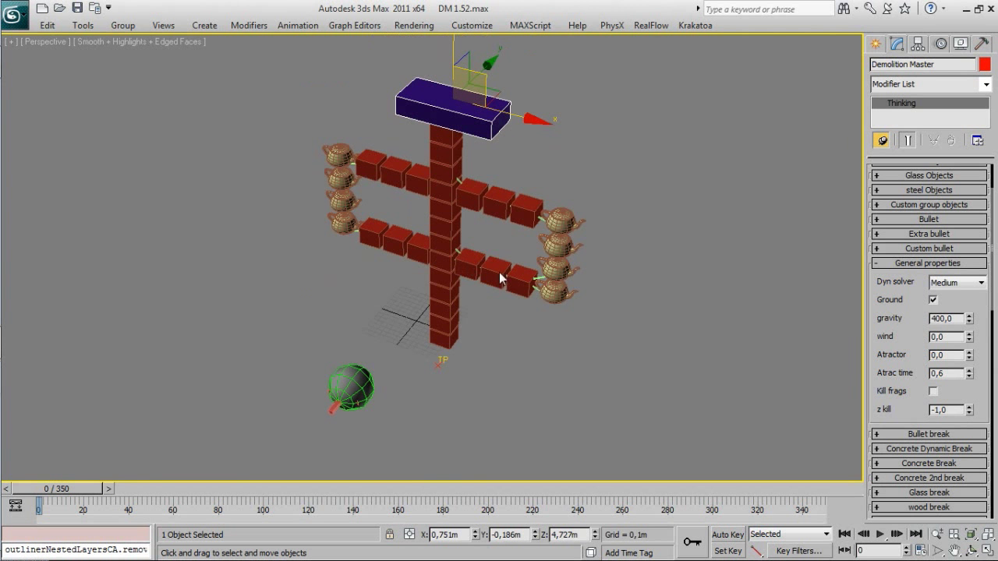
pyautogui.click(880, 536)
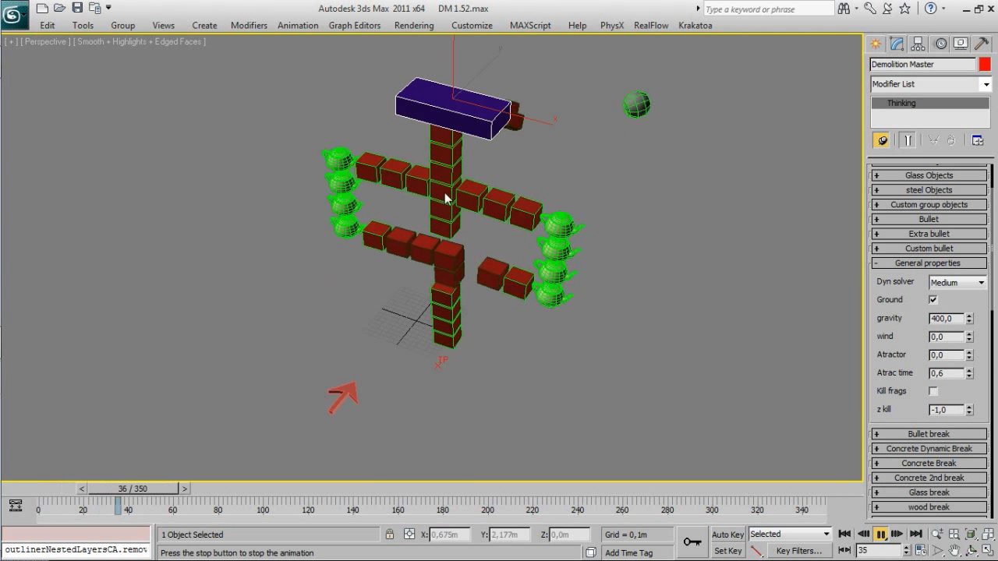
pyautogui.click(880, 535)
# Turn off CS Breakable in the procedural joints, run the simulation, and return to frame 0.
pyautogui.keyDown('alt'); pyautogui.moveTo(474, 310); pyautogui.dragTo(449, 280, button='middle'); pyautogui.keyUp('alt')
pyautogui.scroll(-10, 912, 391)
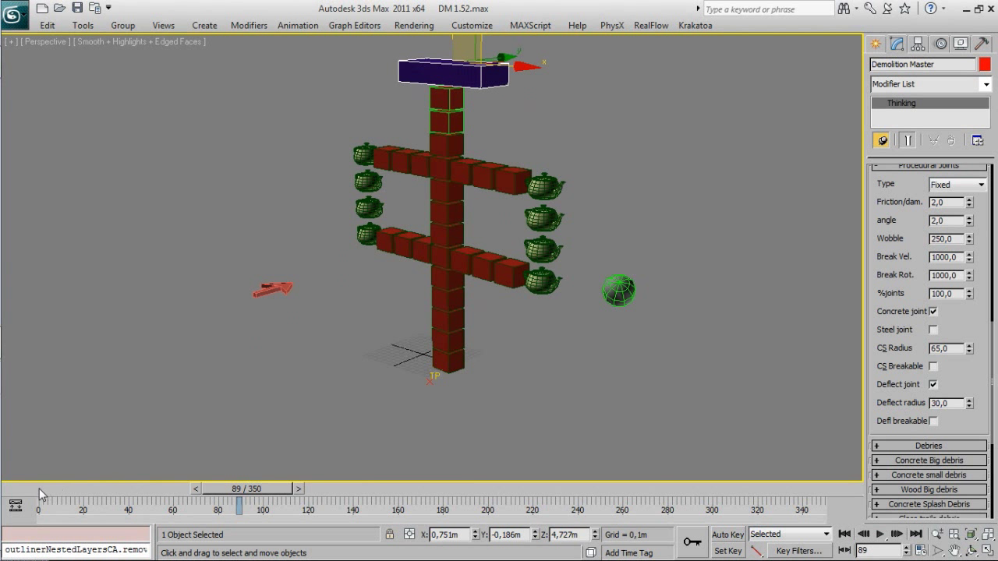
pyautogui.click(39, 491)
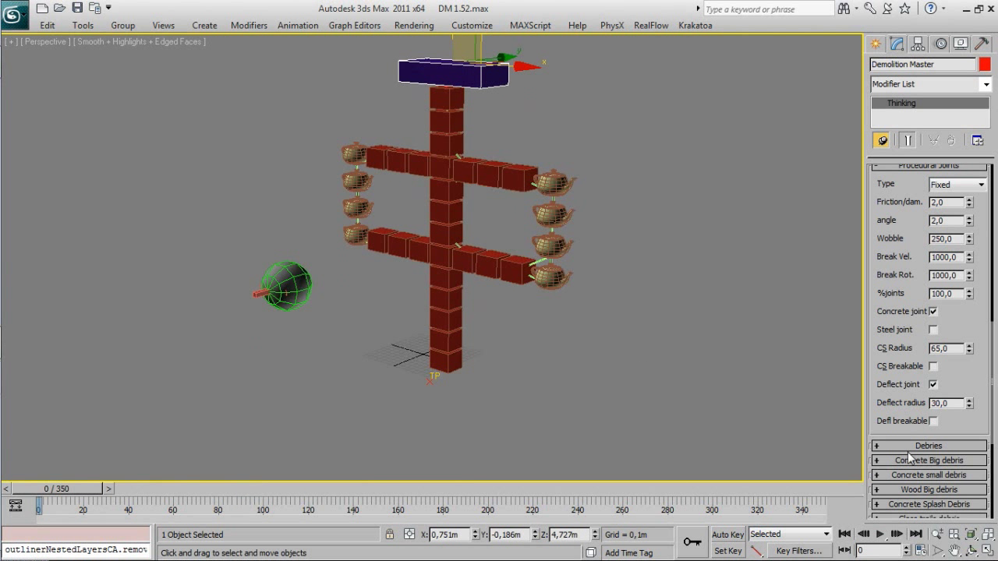
pyautogui.click(879, 534)
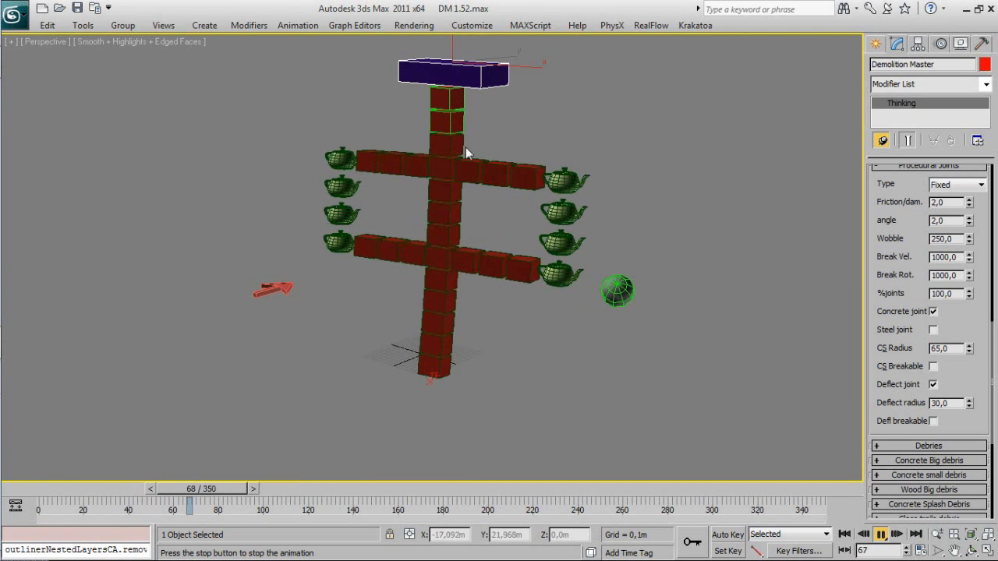
pyautogui.click(24, 491)
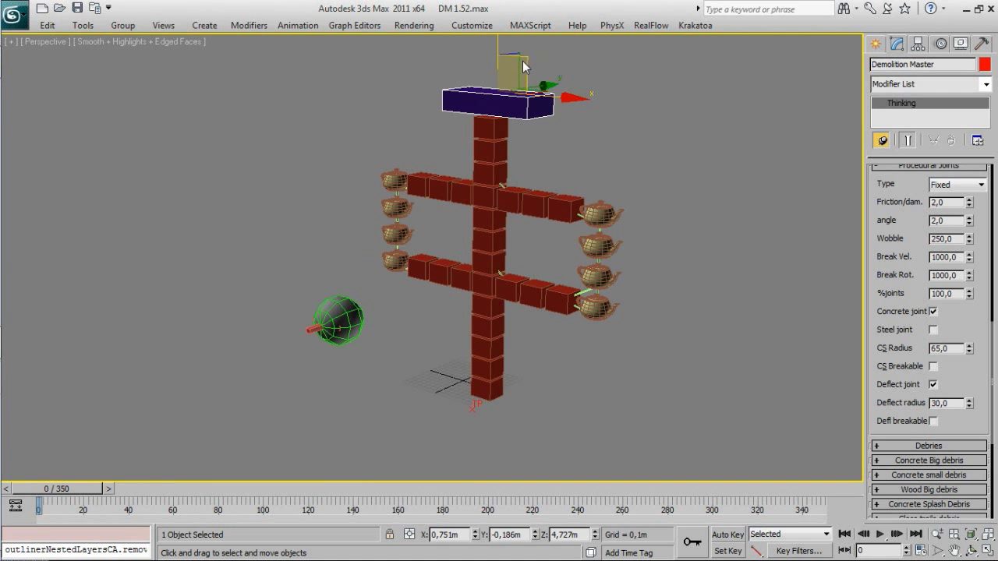
# Move the deflector box onto the upper arm at X 1,88 m, Z 3,763 m, run the simulation, and return to frame 0.
pyautogui.moveTo(523, 61); pyautogui.dragTo(585, 138)
pyautogui.press('F3')
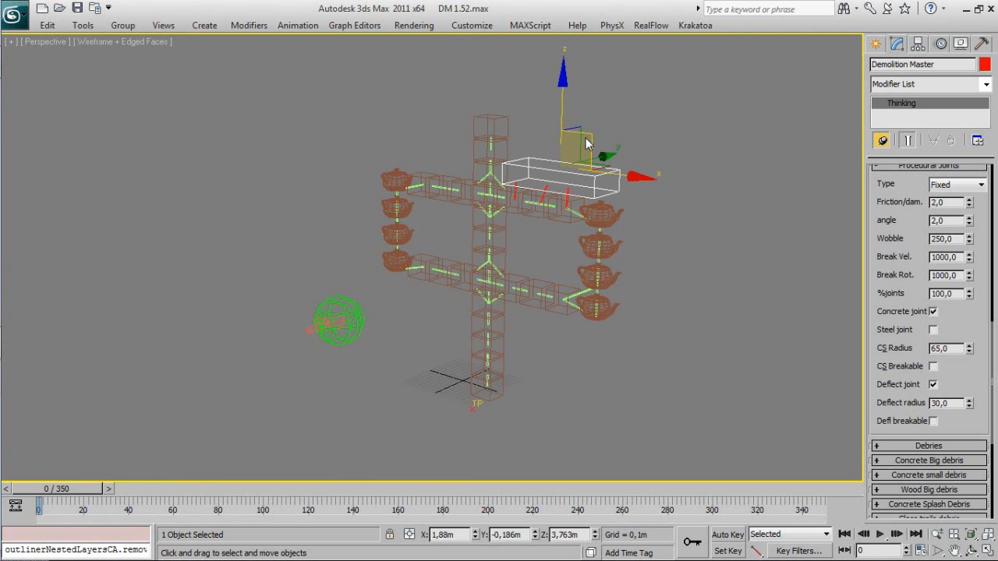
pyautogui.keyDown('alt'); pyautogui.moveTo(586, 138); pyautogui.dragTo(575, 218, button='middle'); pyautogui.keyUp('alt')
pyautogui.press('F3')
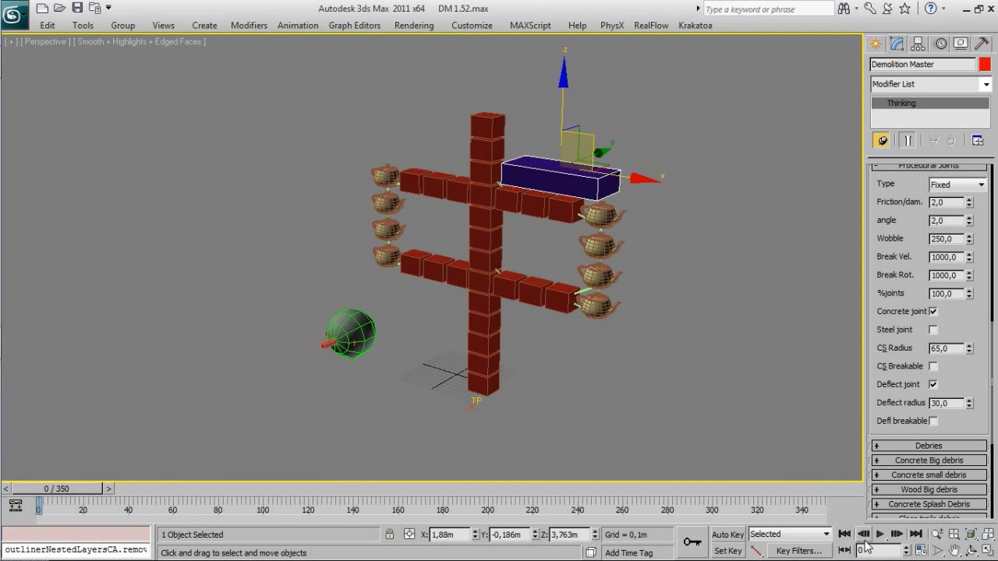
pyautogui.click(880, 535)
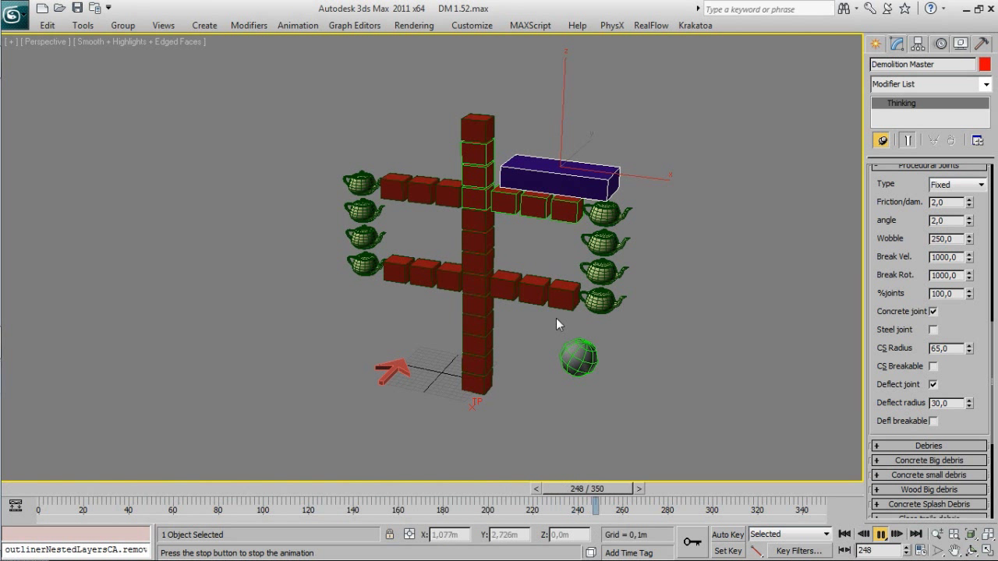
pyautogui.click(46, 487)
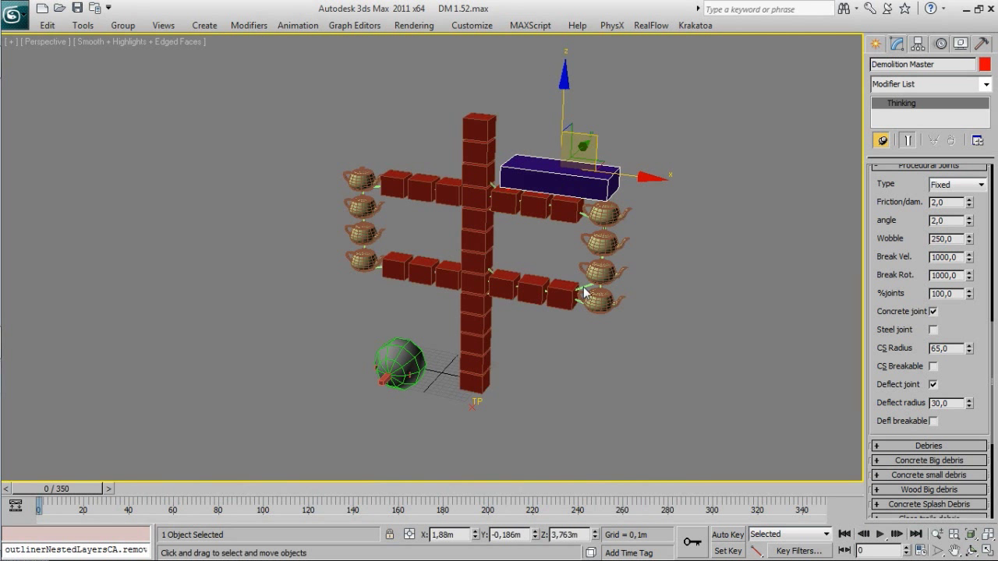
# Turn CS Breakable back on, run the simulation, and return to frame 0.
pyautogui.keyDown('alt'); pyautogui.moveTo(596, 290); pyautogui.dragTo(682, 378, button='middle'); pyautogui.keyUp('alt')
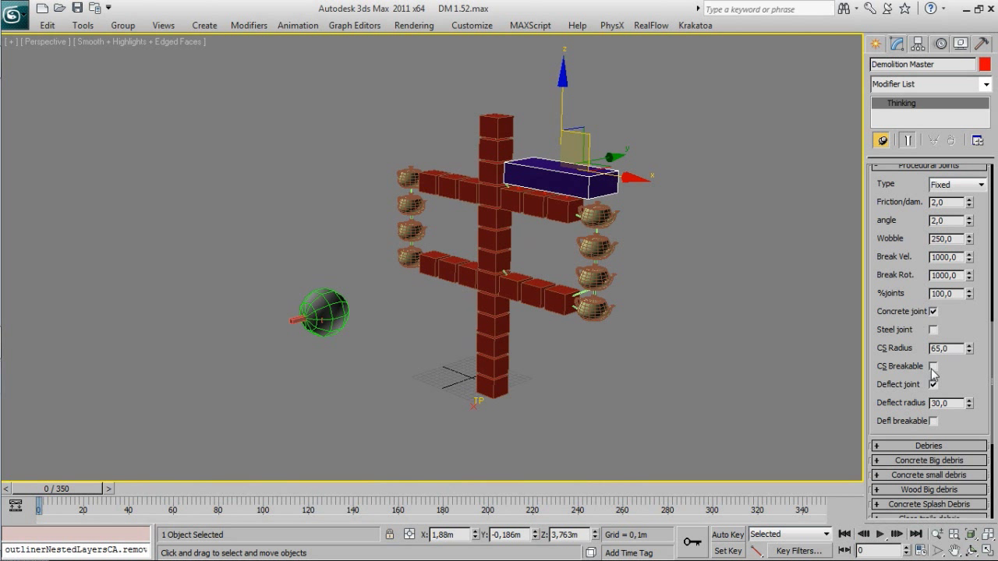
pyautogui.click(880, 533)
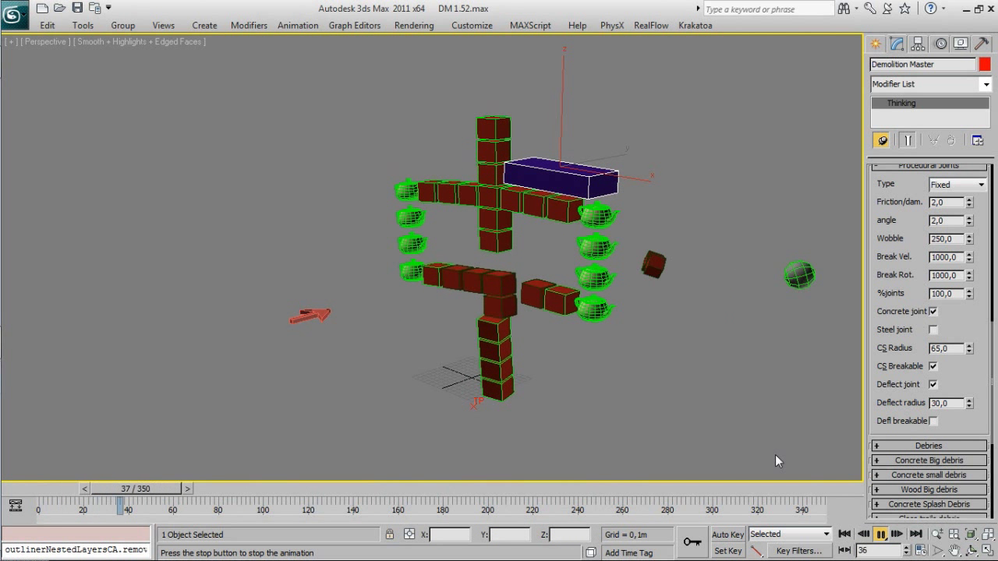
pyautogui.click(881, 533)
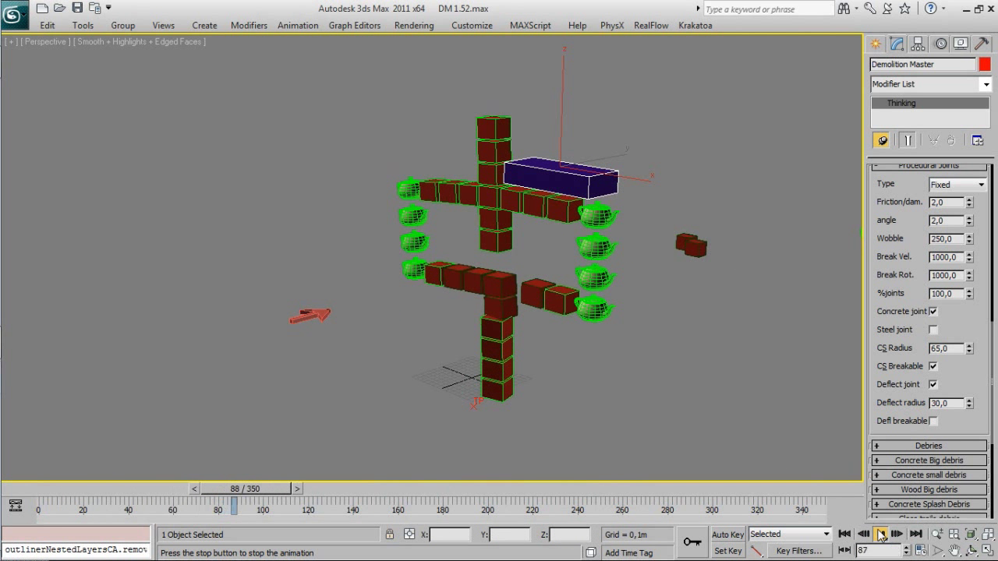
pyautogui.click(843, 534)
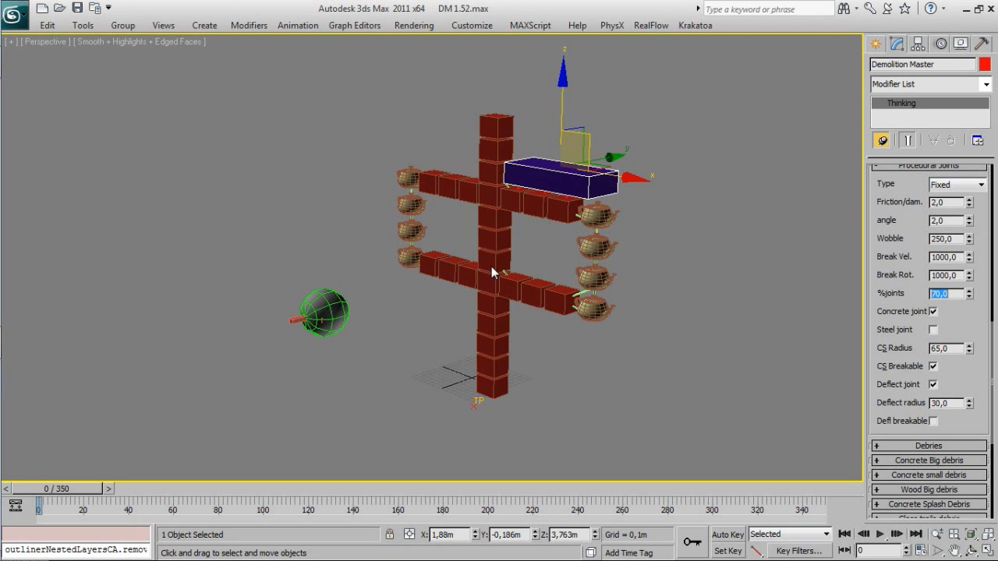
# Set %joints to 70, run the simulation, and return to frame 0.
pyautogui.click(880, 534)
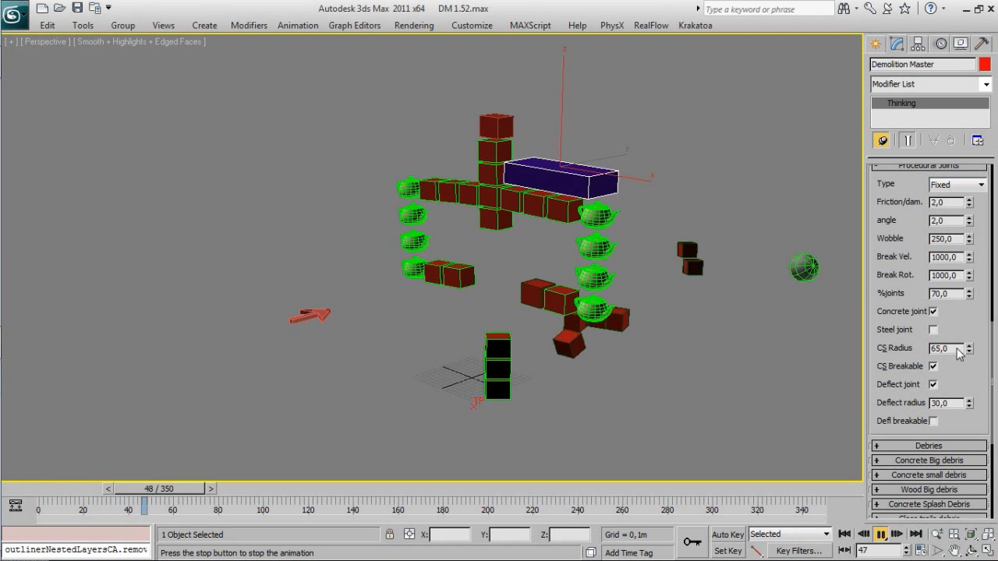
pyautogui.click(880, 534)
pyautogui.click(844, 535)
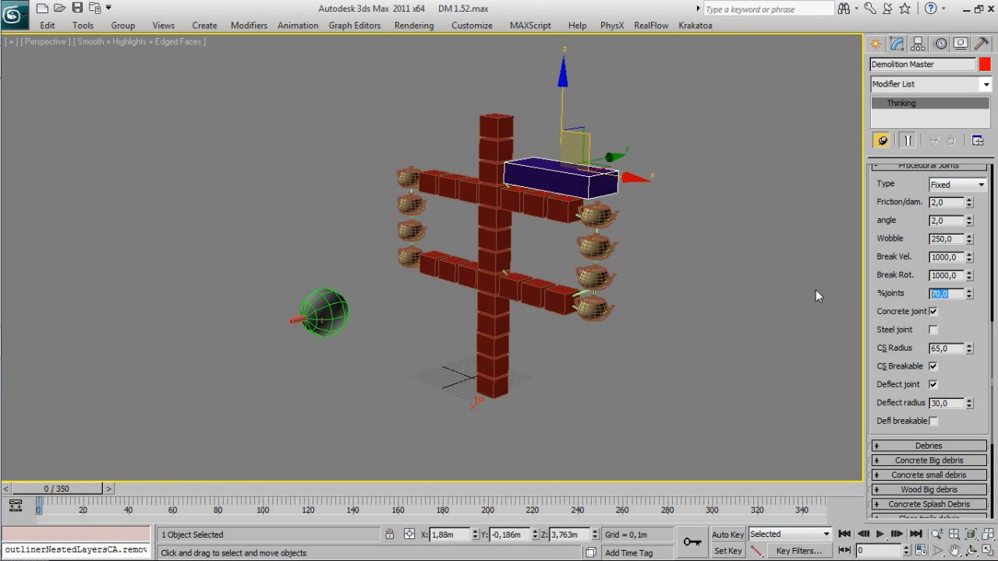
# Set %joints to 50, run the simulation, and return to frame 0.
pyautogui.write('50')
pyautogui.press('Return')
pyautogui.click(881, 534)
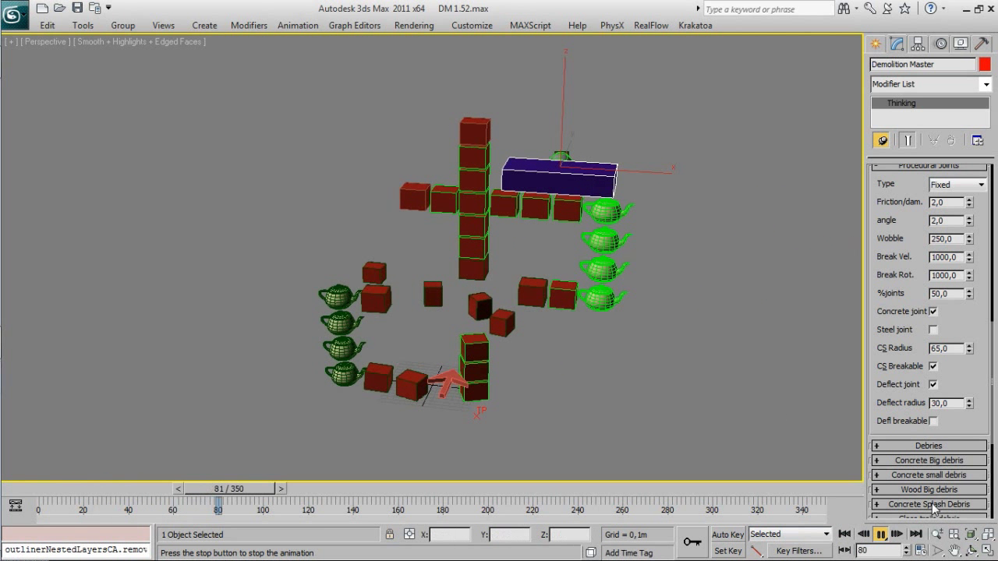
pyautogui.click(880, 534)
pyautogui.click(36, 489)
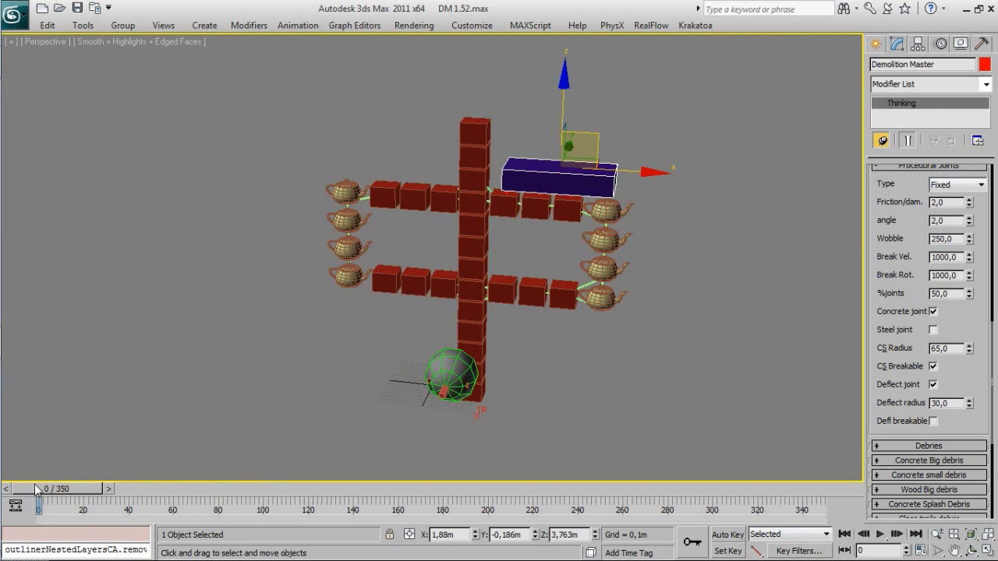